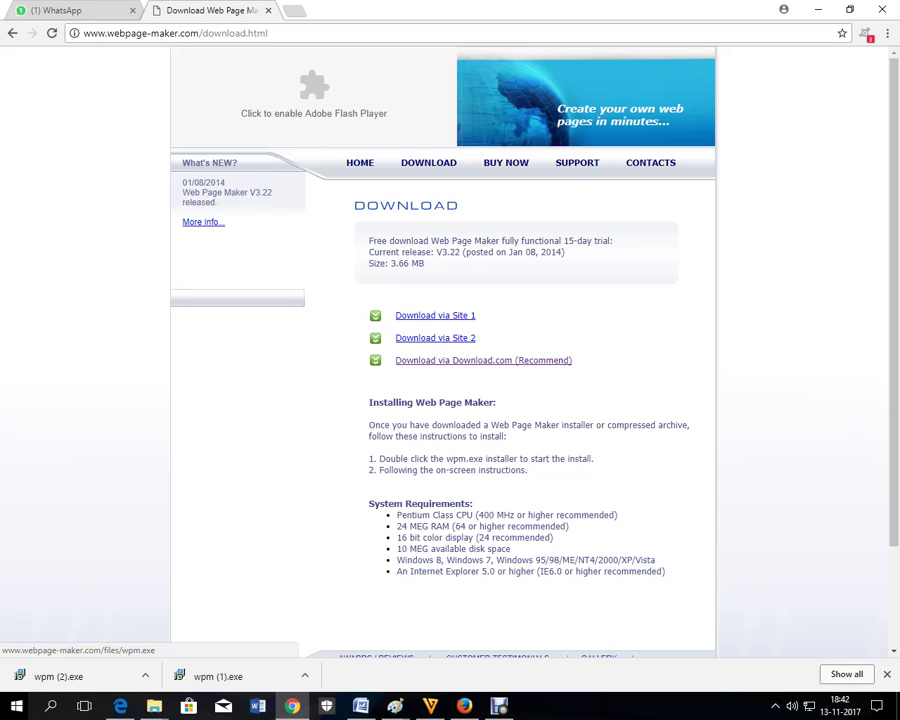
# - Download the Web Page Maker installer wpm.exe using 'Download via Site 1'
pyautogui.click(440, 316)
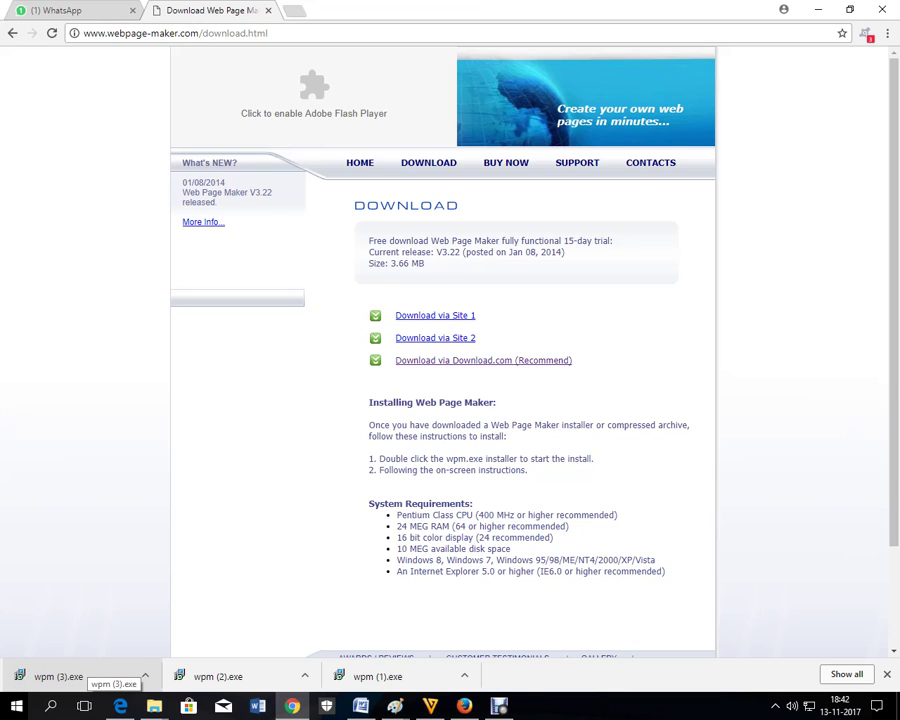
# - Run wpm (3).exe and allow it through the security and UAC prompts
pyautogui.click(90, 676)
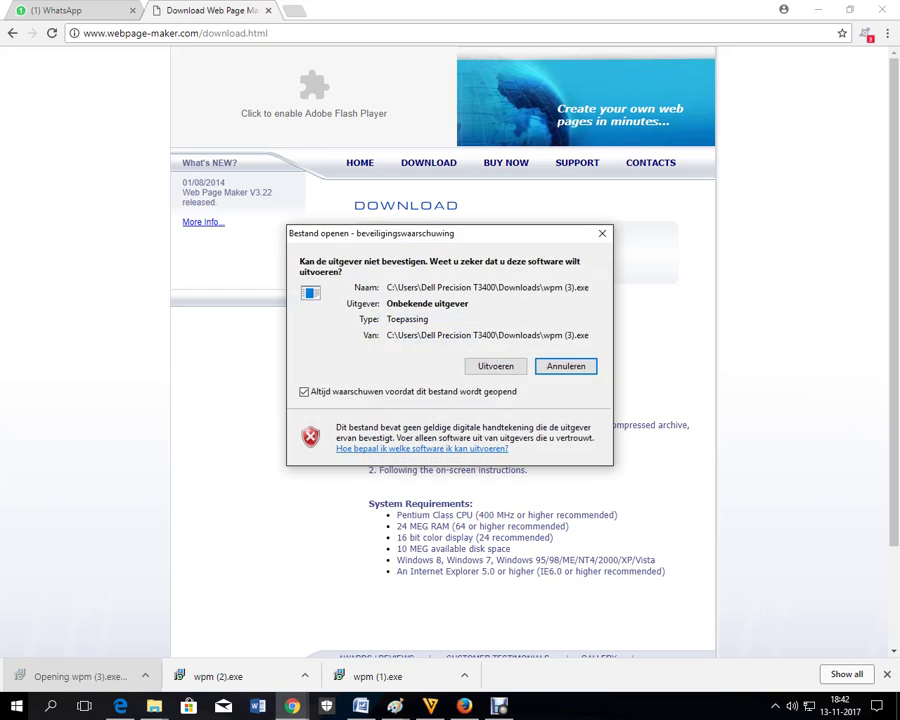
pyautogui.click(495, 366)
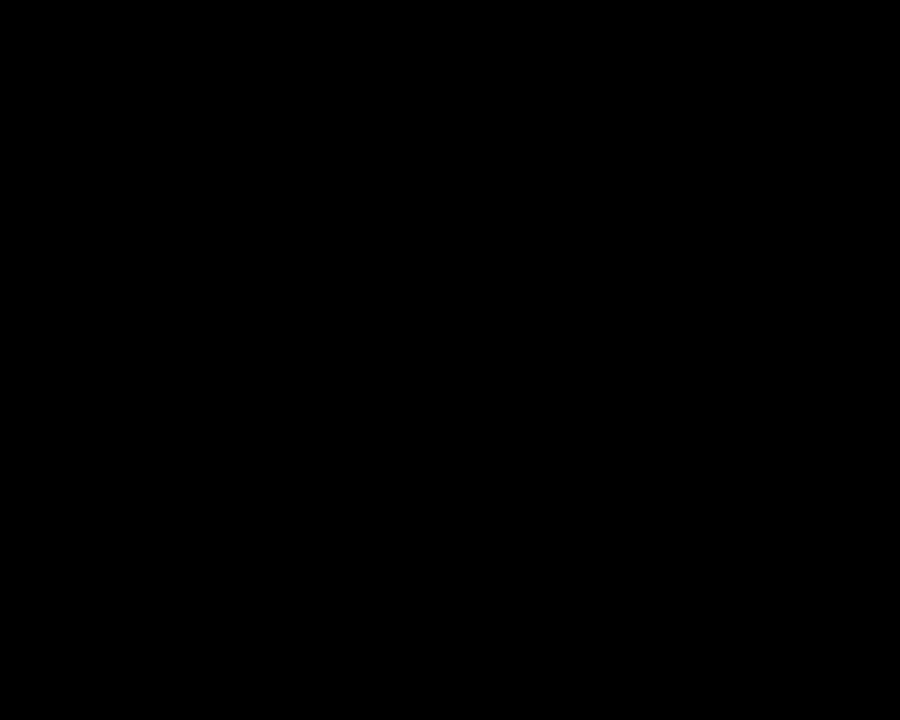
pyautogui.click(351, 496)
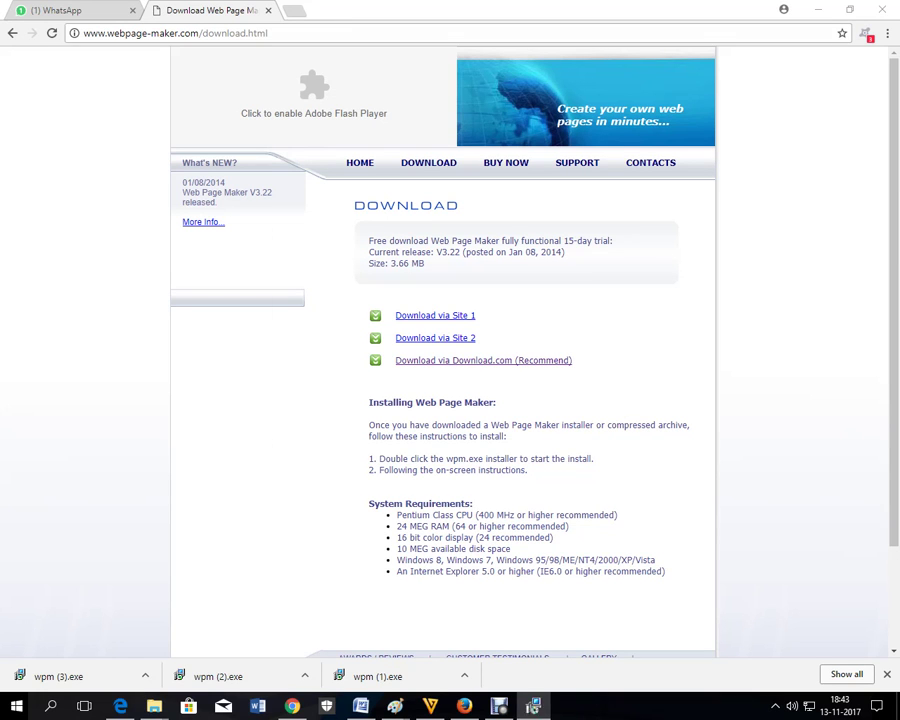
# - Accept the licence, keep the default folders and desktop icon, and finish setup to launch Web Page Maker
pyautogui.press('Return')
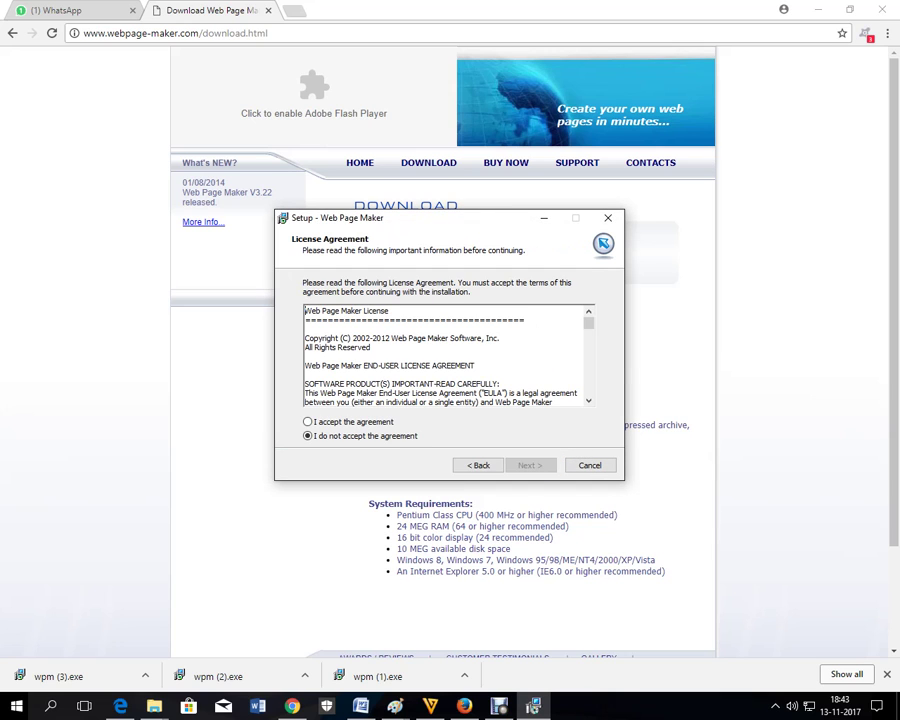
pyautogui.hotkey('alt', 'a')
pyautogui.press('Return')
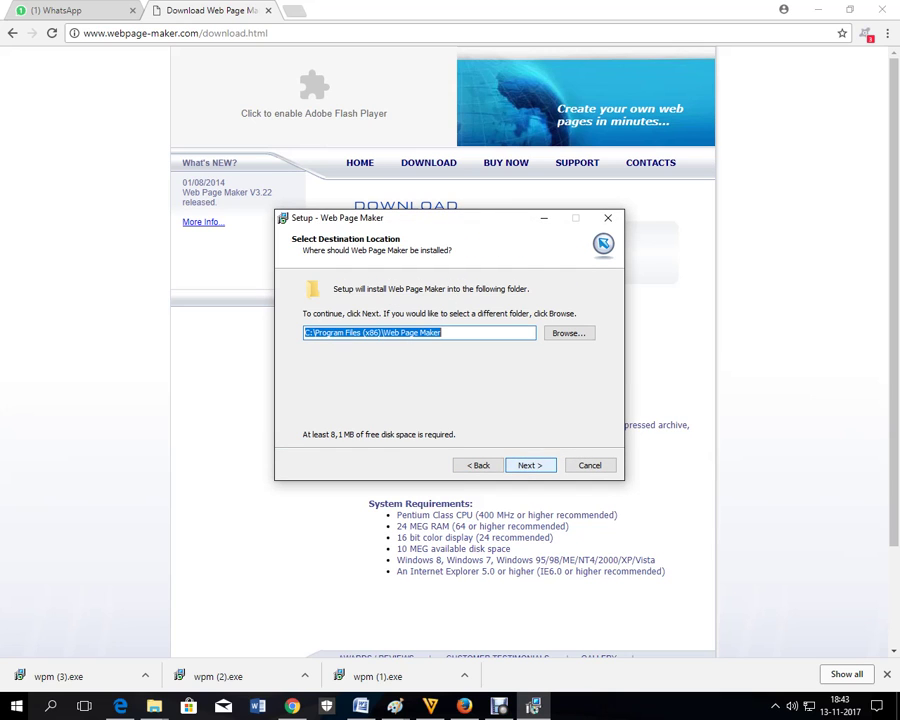
pyautogui.press('Return')
pyautogui.press('Return')
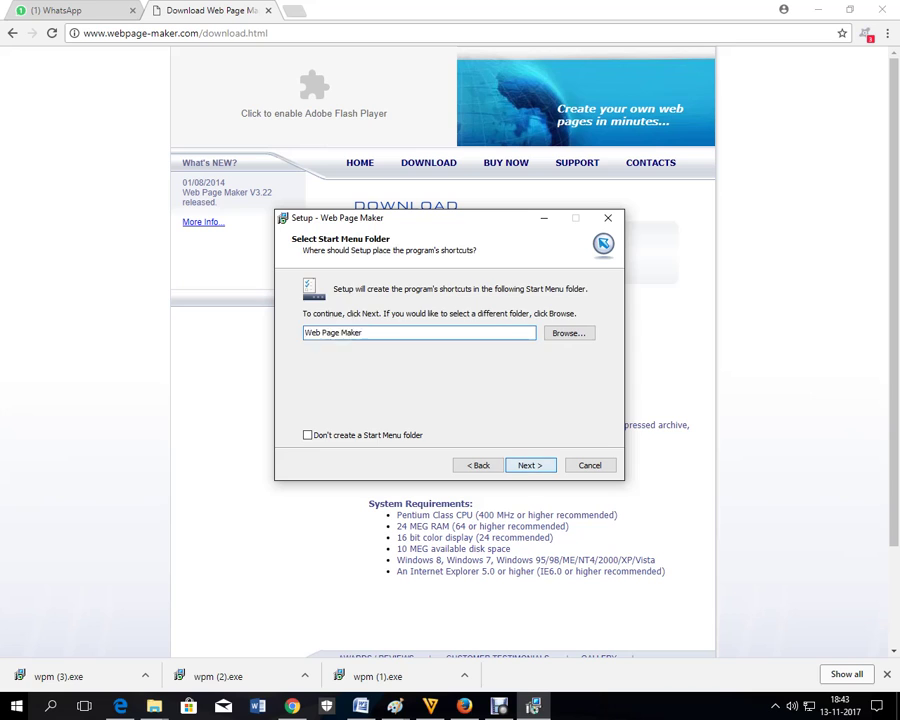
pyautogui.press('Return')
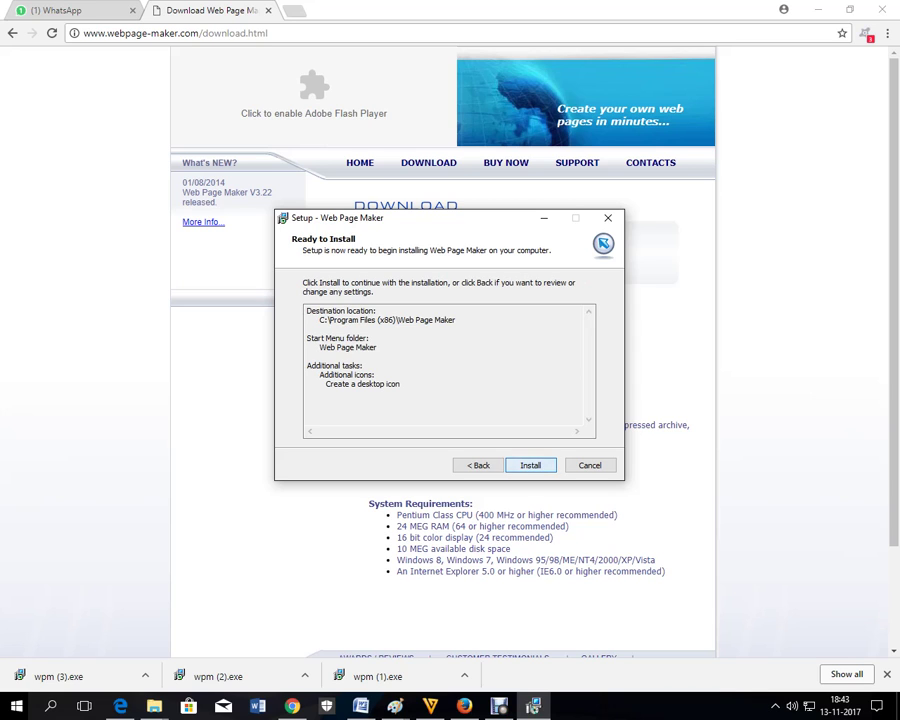
pyautogui.press('Return')
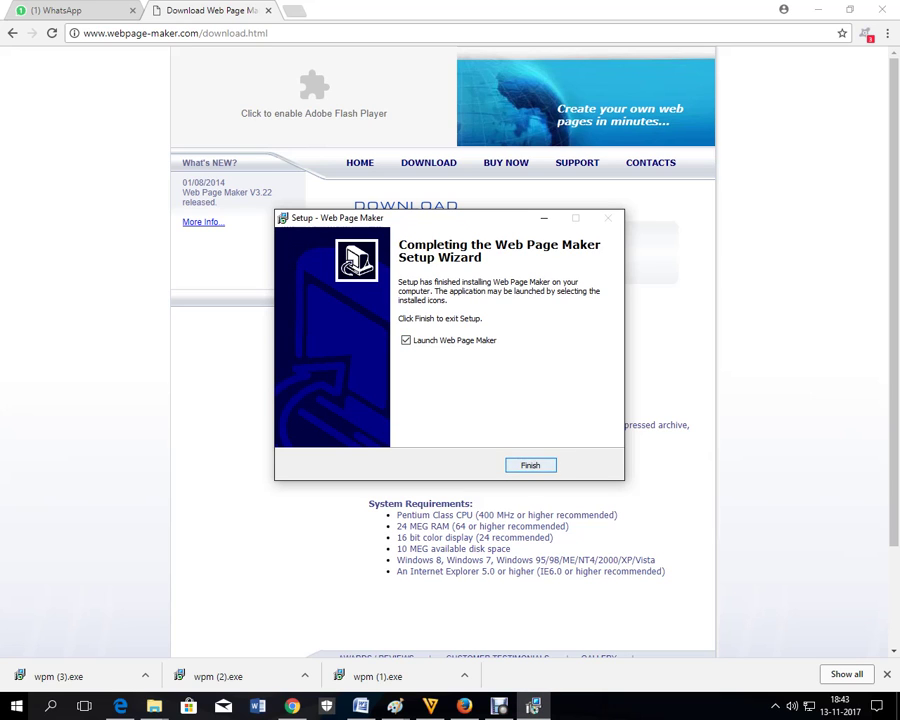
pyautogui.press('Return')
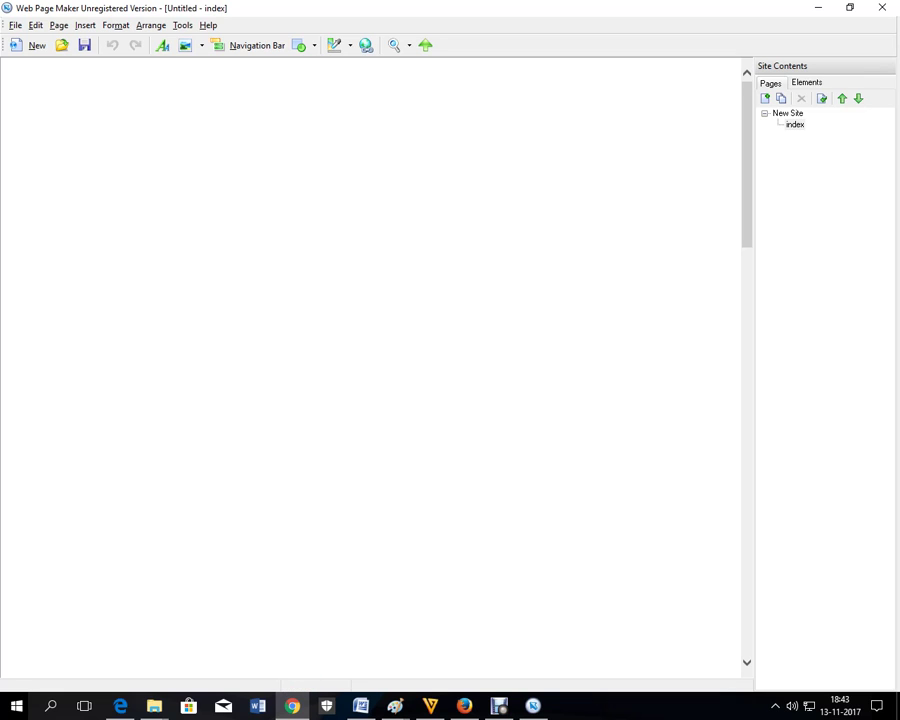
pyautogui.click(84, 45)
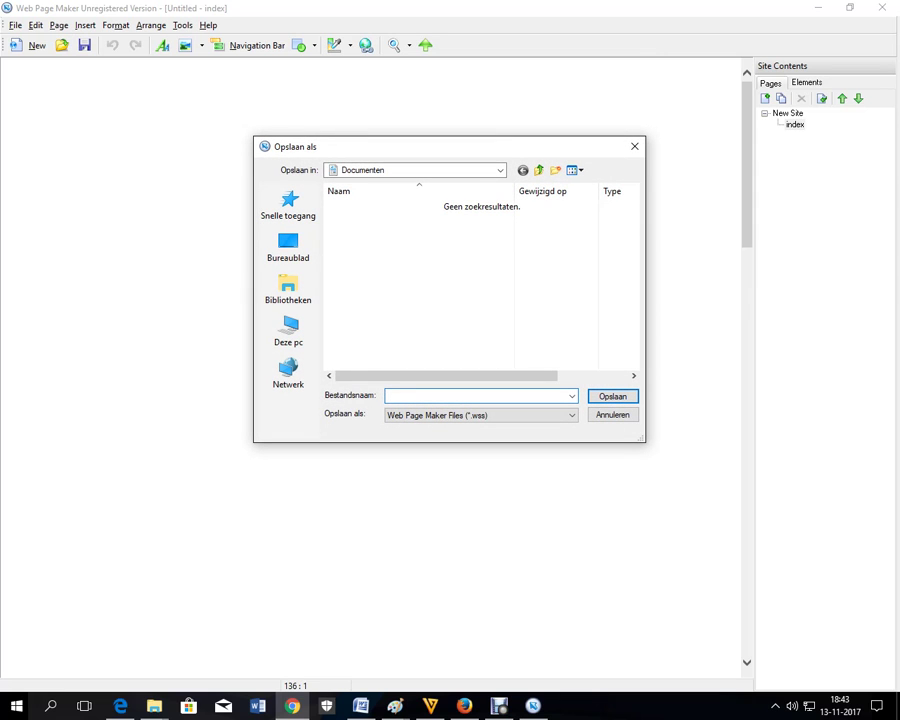
# - Save the new site as 'compan site' in the website 2017 folder on Bureaublad
pyautogui.write('com')
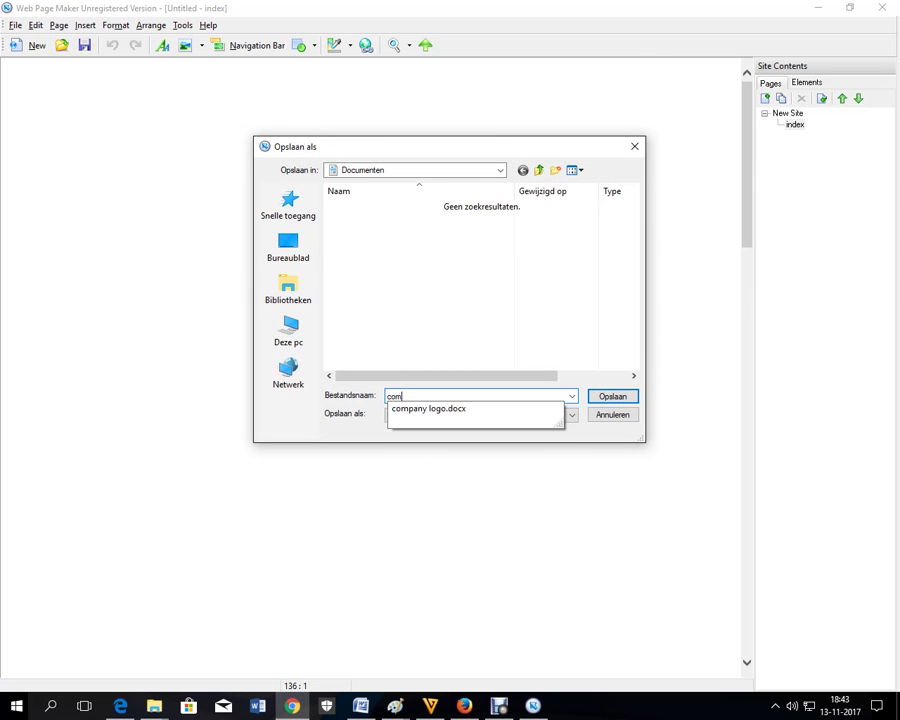
pyautogui.write('pan site')
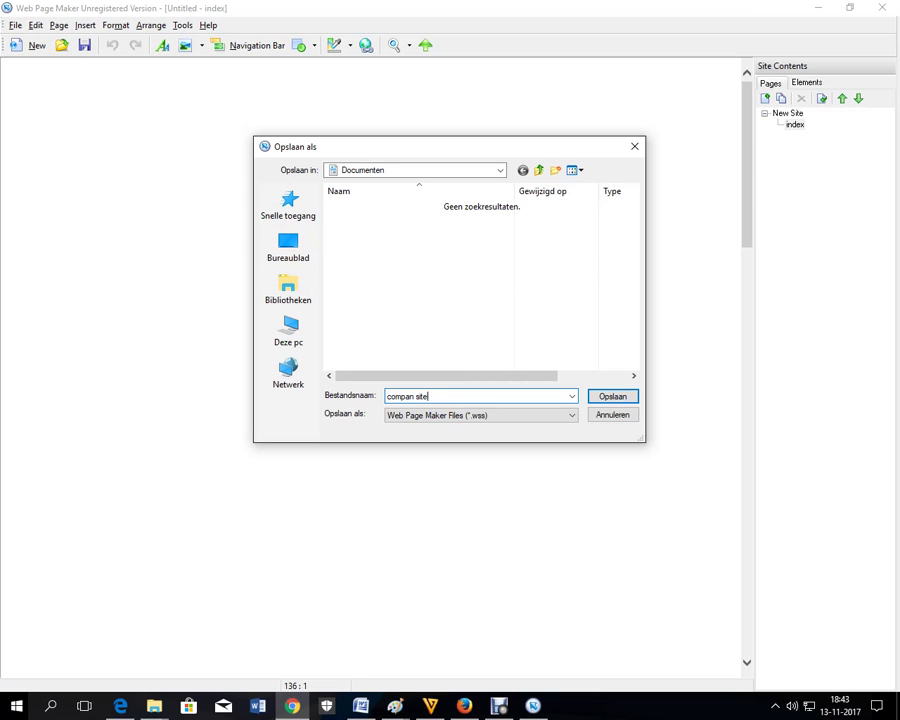
pyautogui.click(288, 245)
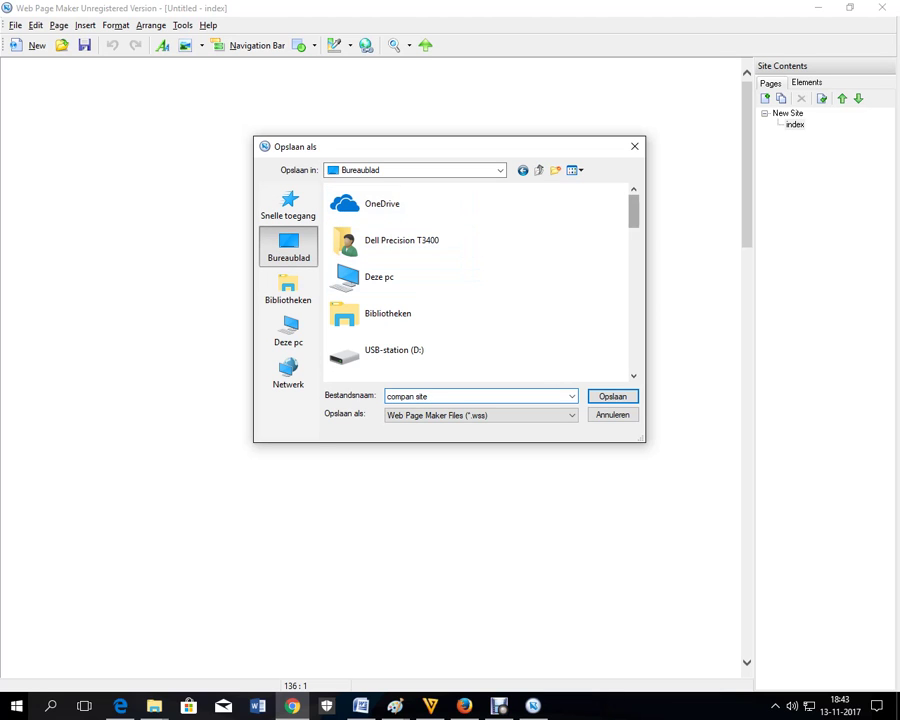
pyautogui.scroll(-10, 475, 280)
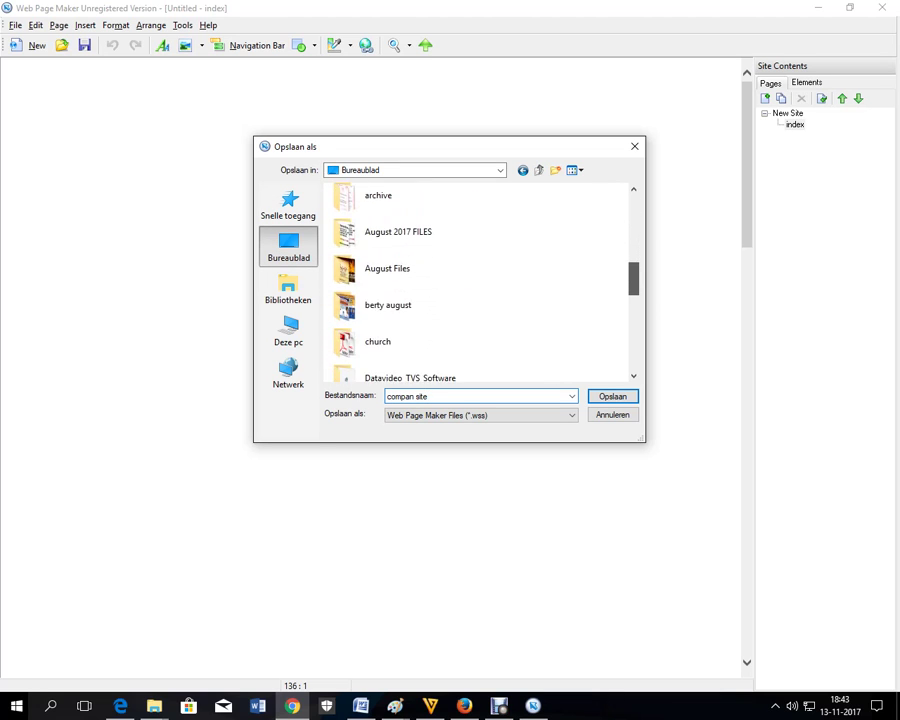
pyautogui.scroll(-7, 480, 280)
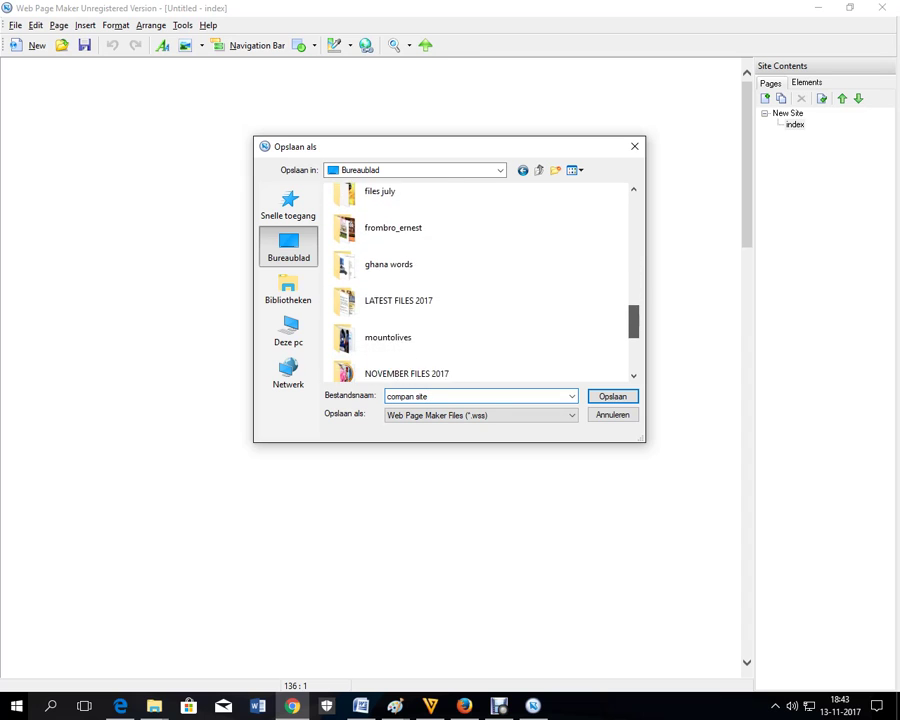
pyautogui.scroll(-5, 480, 280)
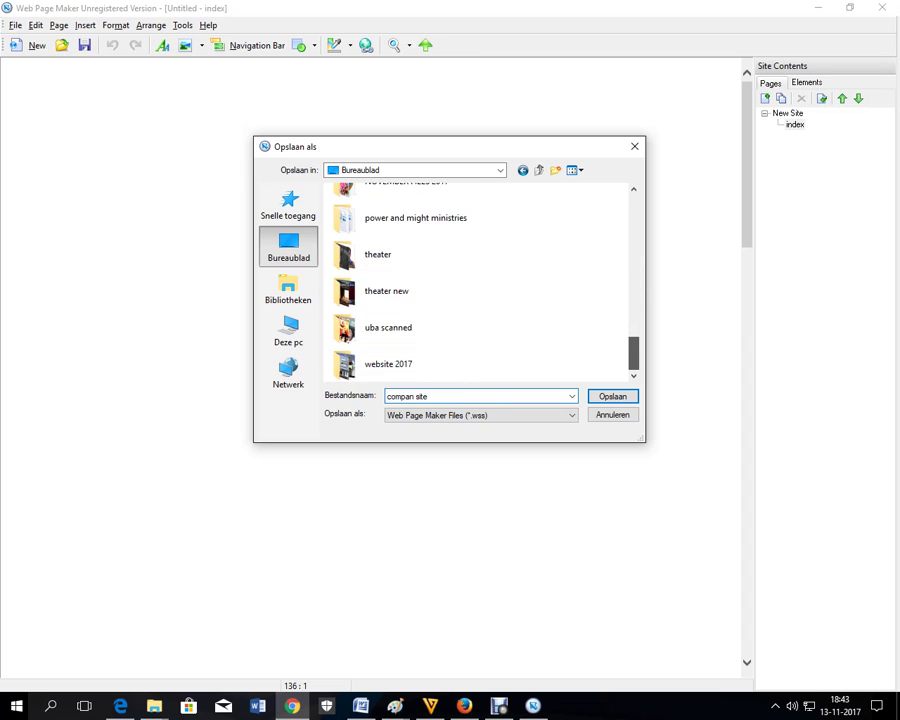
pyautogui.doubleClick(390, 364)
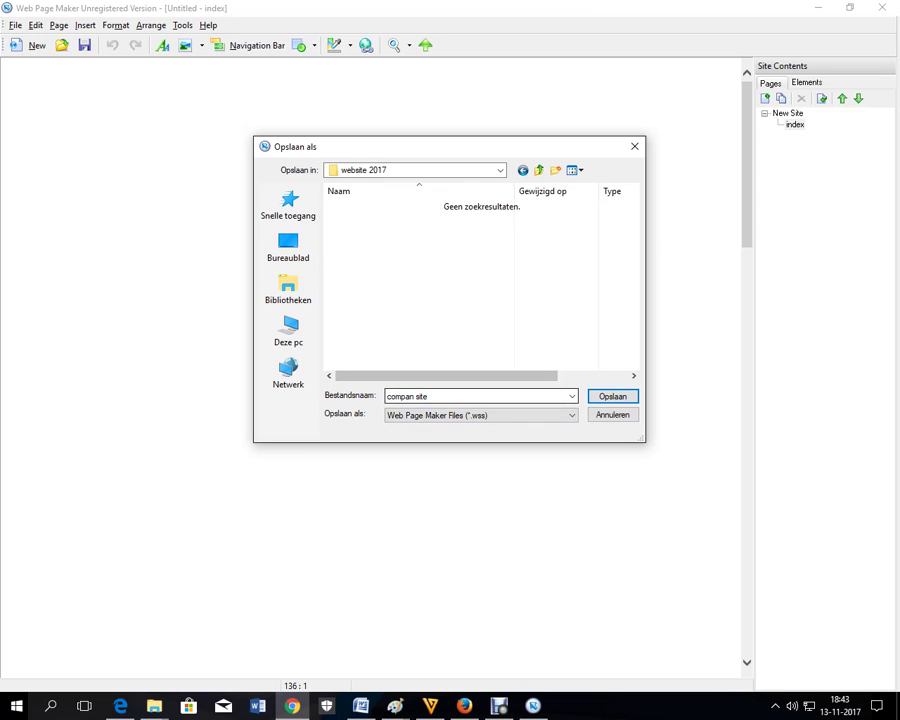
pyautogui.press('Return')
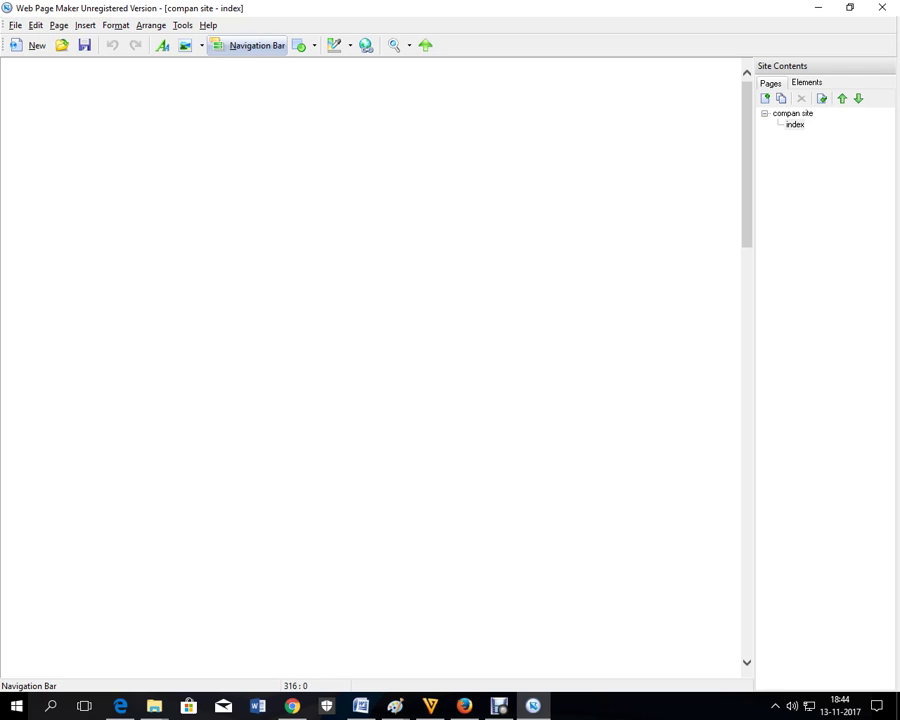
# - Insert a navigation bar using the red-arrow Rectangle template
pyautogui.click(248, 45)
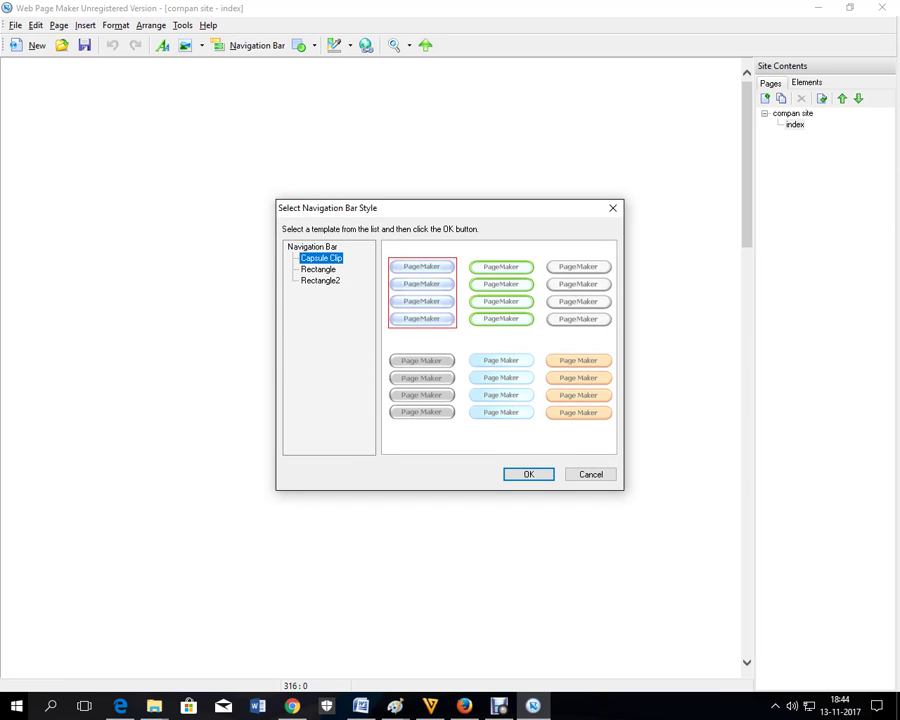
pyautogui.click(318, 269)
pyautogui.click(320, 280)
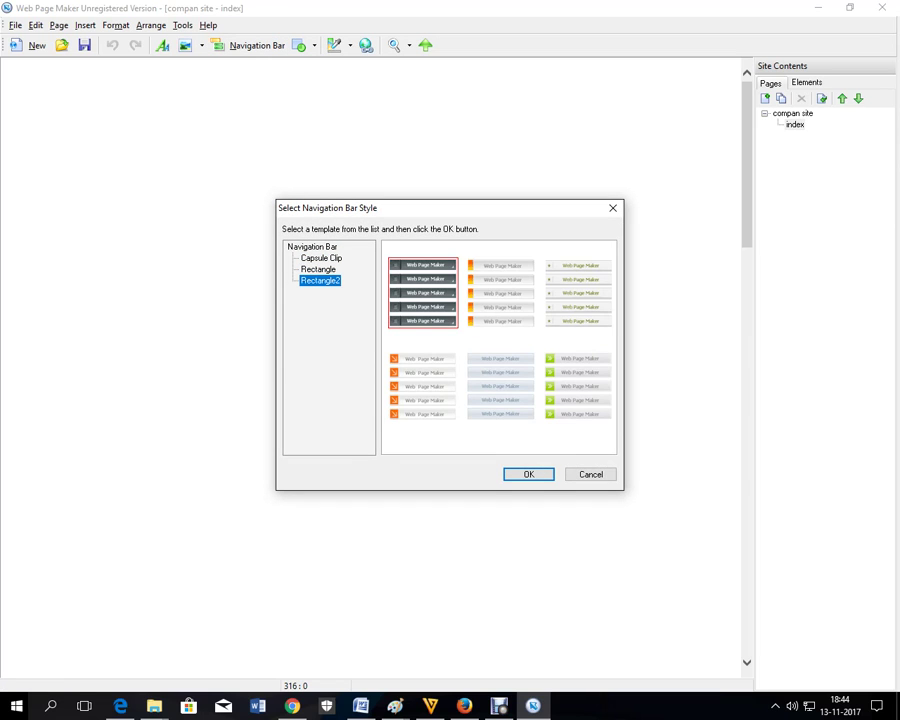
pyautogui.click(318, 269)
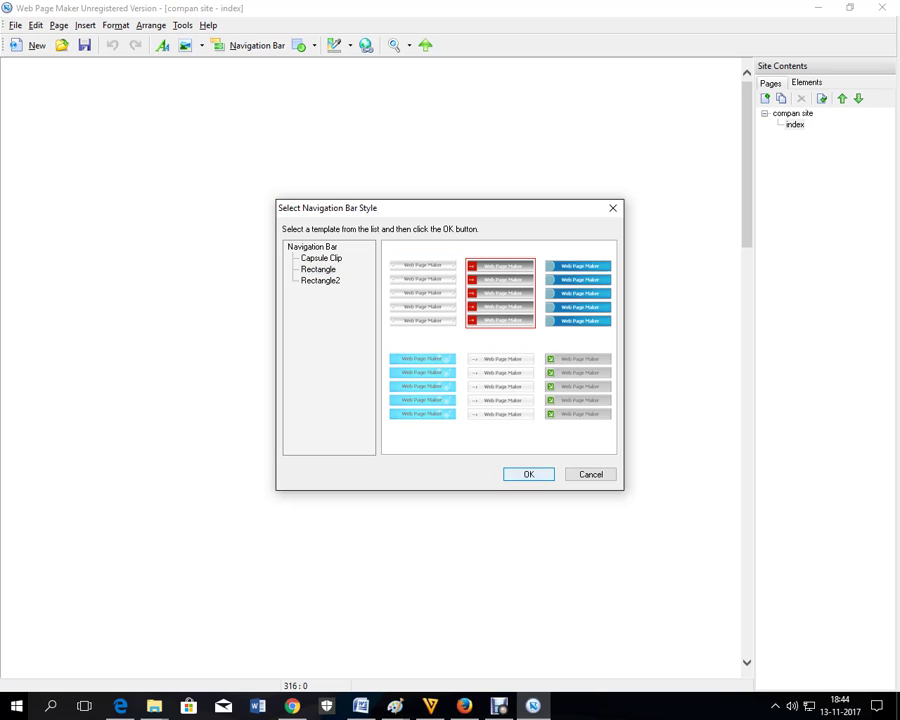
pyautogui.press('Return')
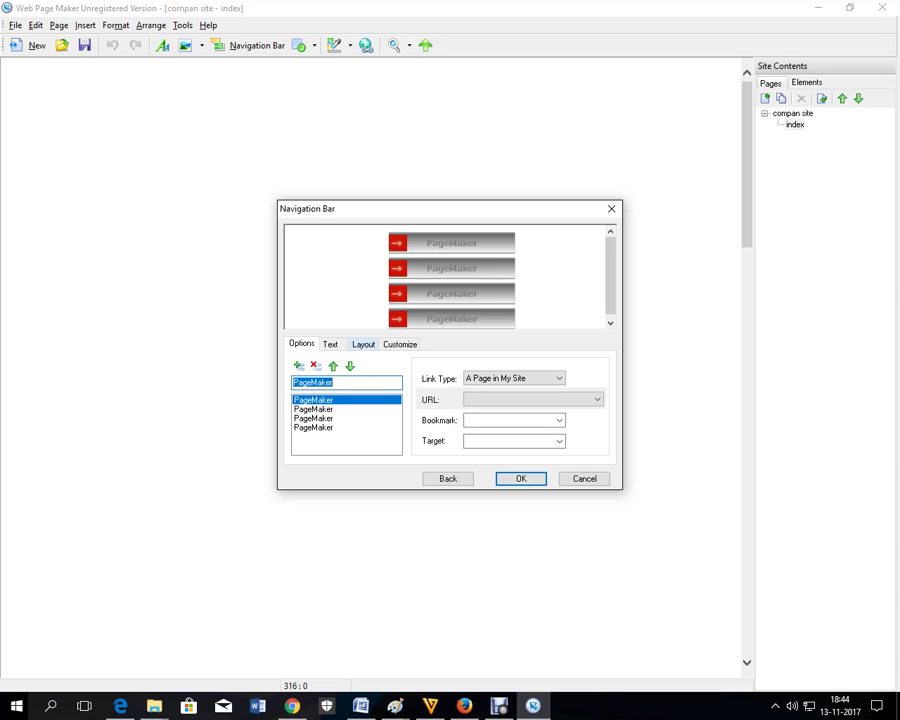
# - Switch the navigation bar's layout to a horizontal bar
pyautogui.click(363, 344)
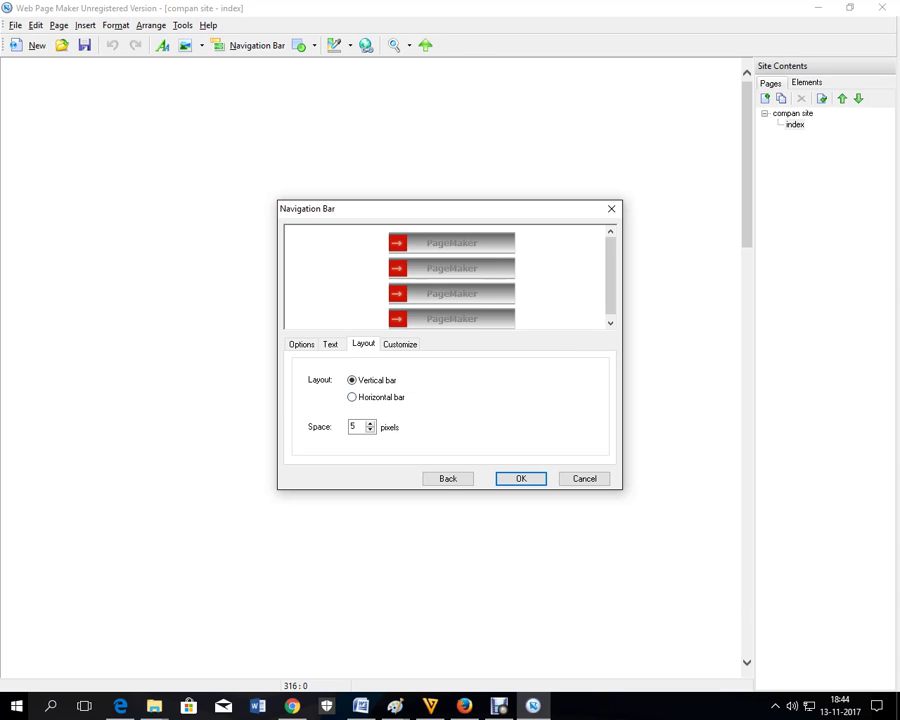
pyautogui.click(352, 397)
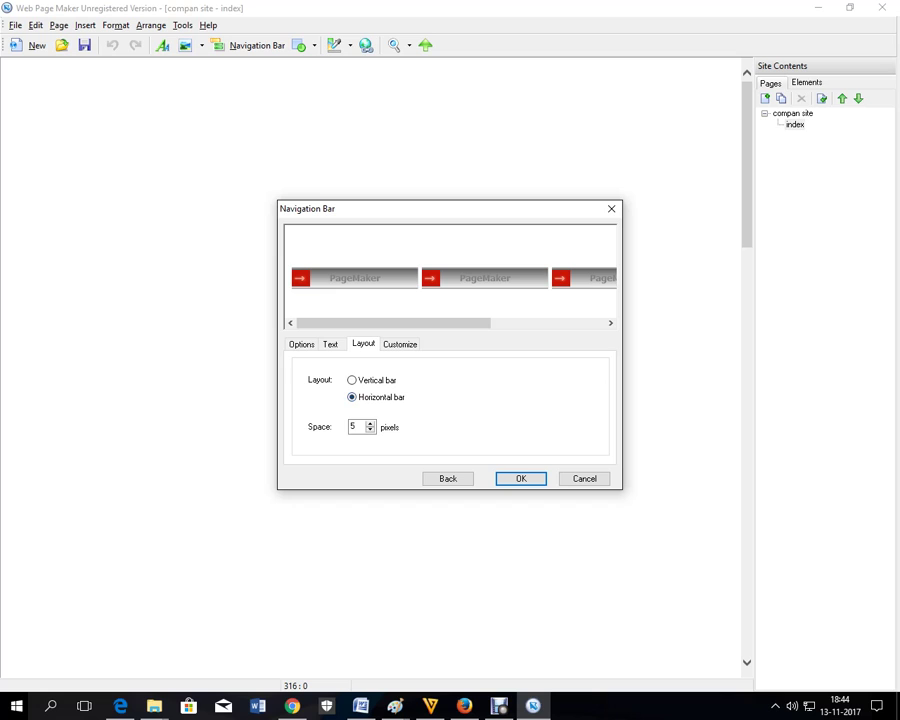
pyautogui.hotkey('ctrl', 'shift', 'Tab')
pyautogui.hotkey('ctrl', 'shift', 'Tab')
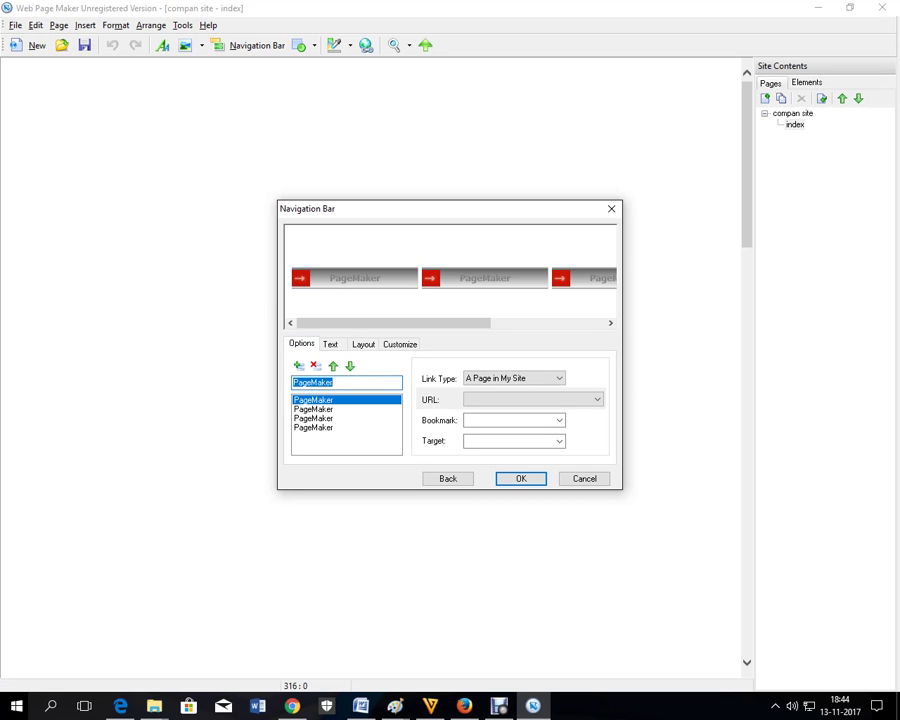
# - Name the four buttons Home, Service, Products and Contact
pyautogui.write('Home')
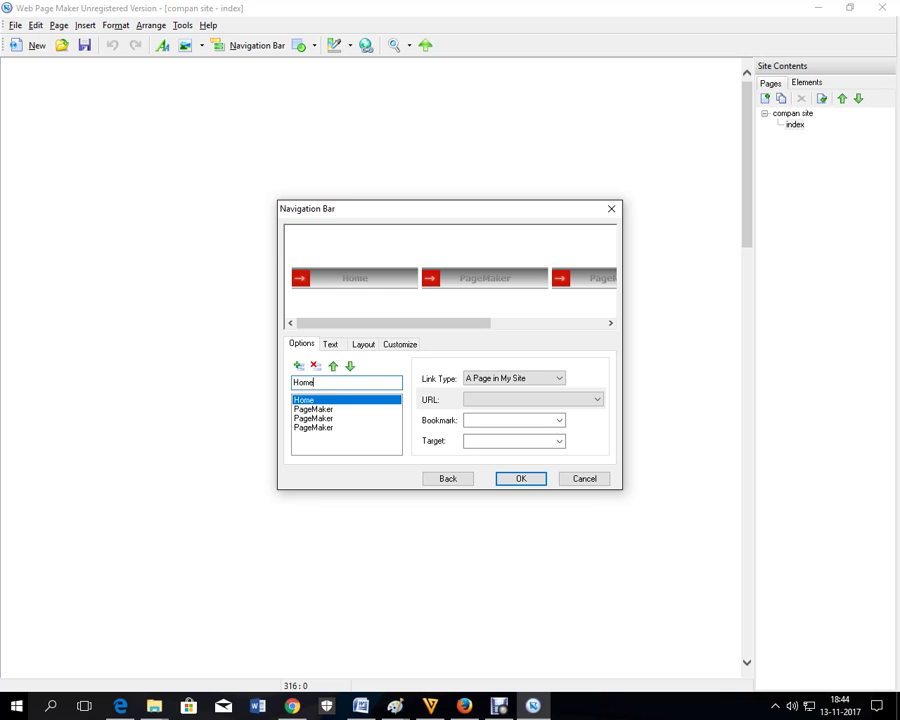
pyautogui.click(313, 409)
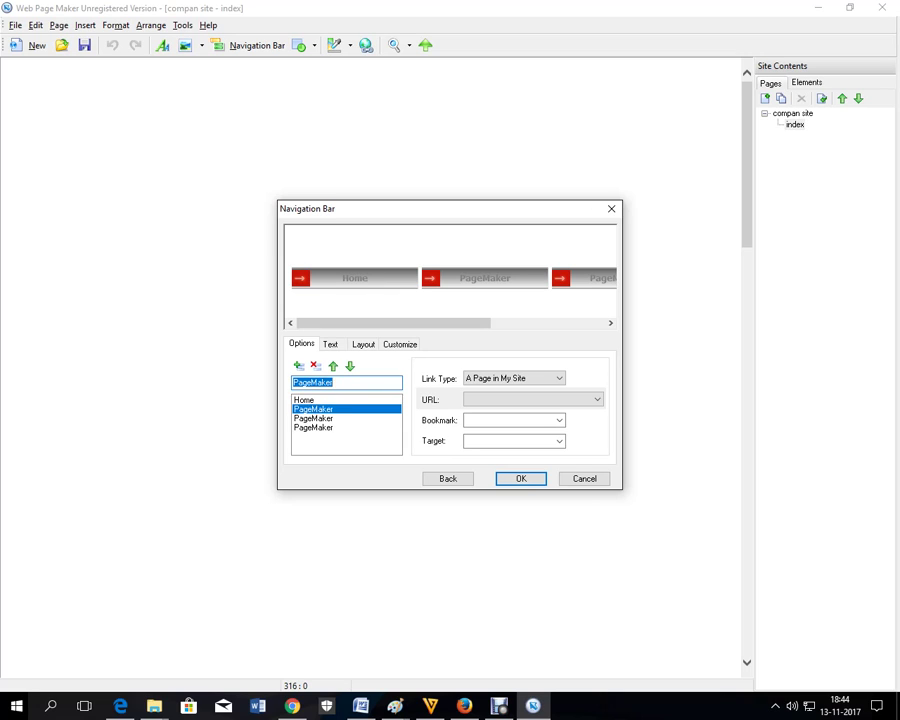
pyautogui.write('Service')
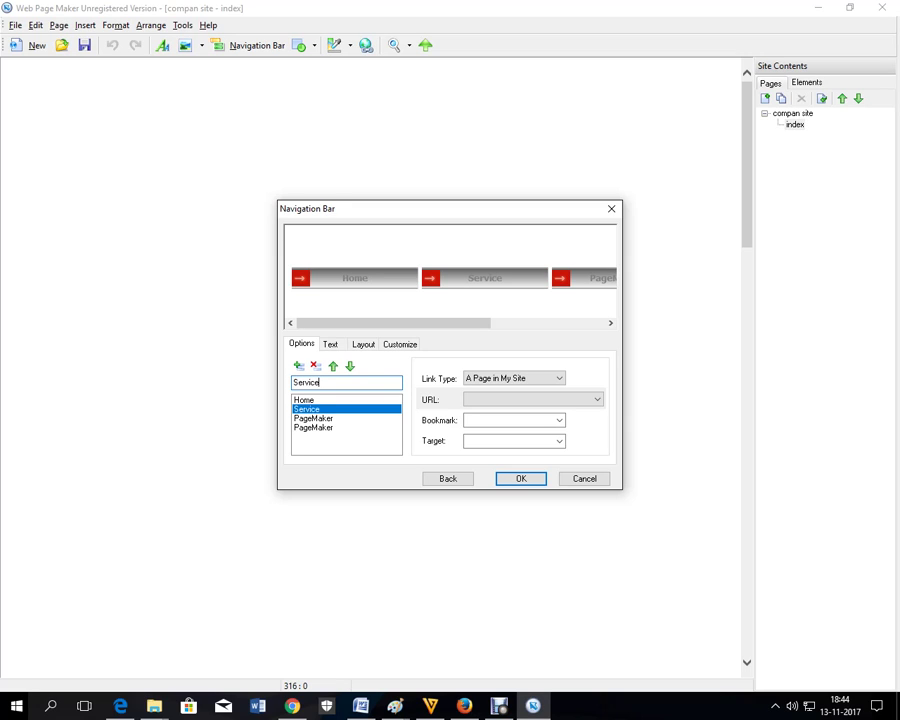
pyautogui.click(313, 418)
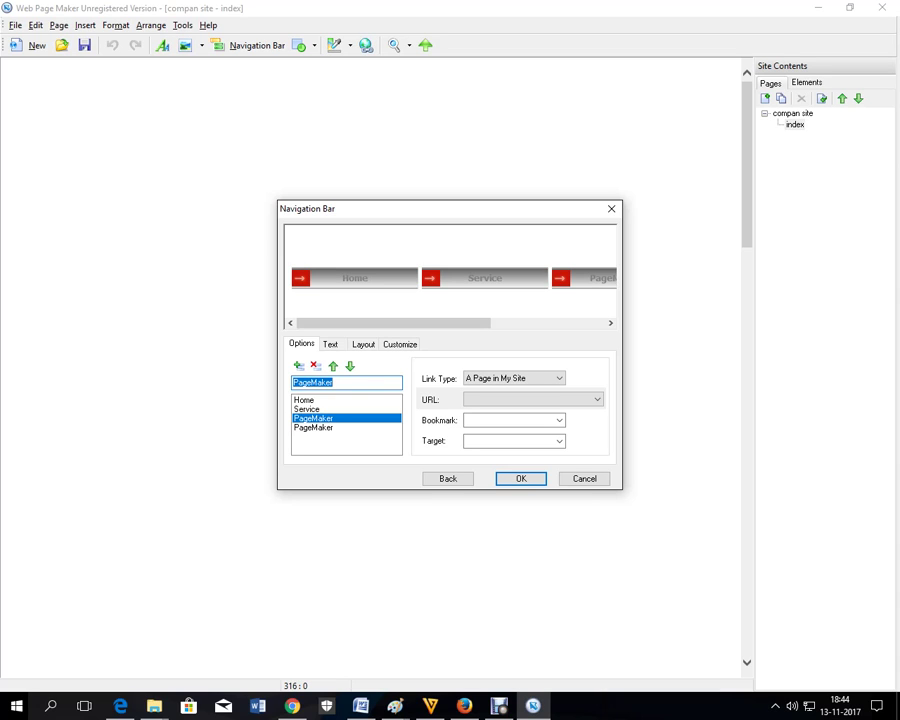
pyautogui.write('Product')
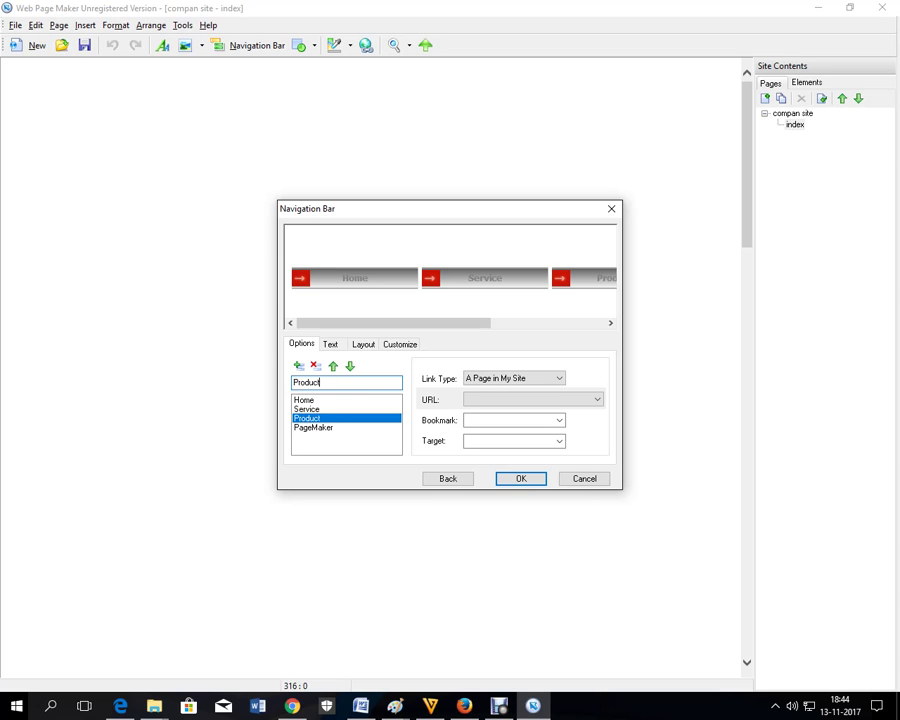
pyautogui.write('s')
pyautogui.click(313, 427)
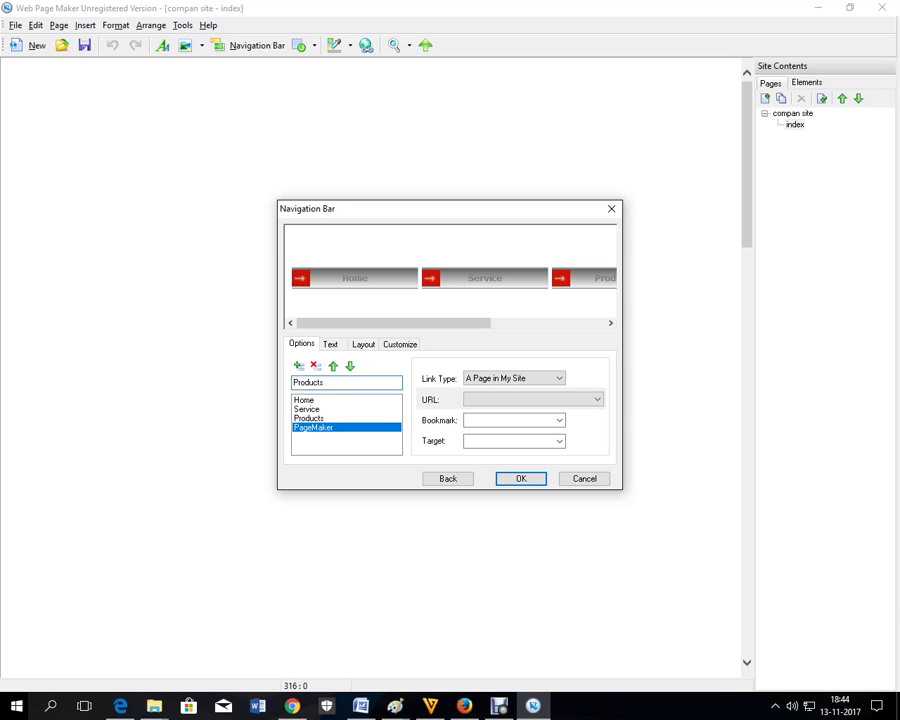
pyautogui.write('Contact')
# - Check the Home button's link type and insert the bar into the page
pyautogui.click(346, 399)
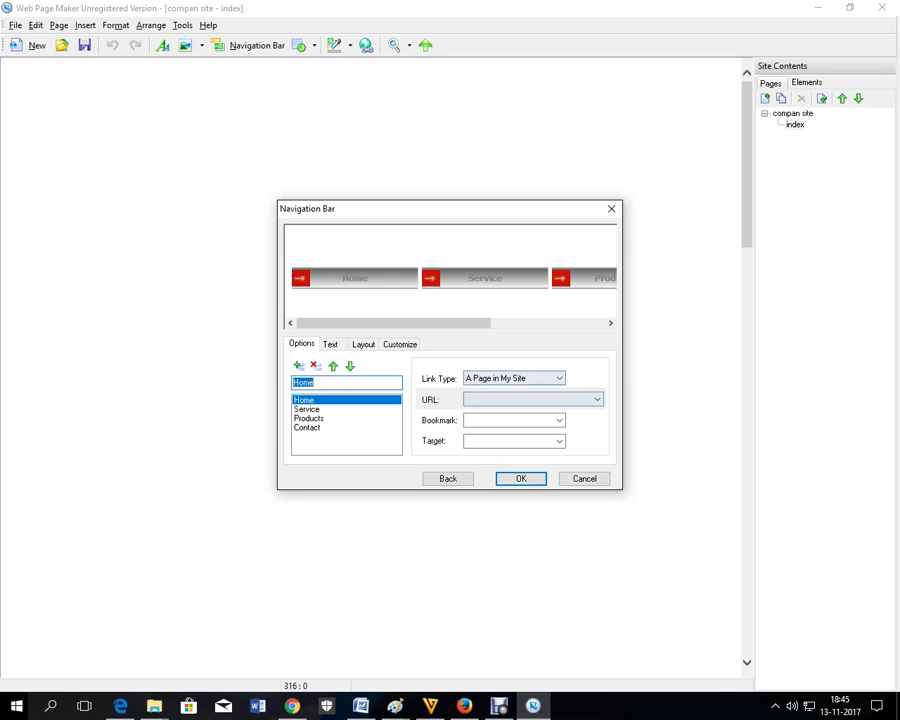
pyautogui.click(514, 378)
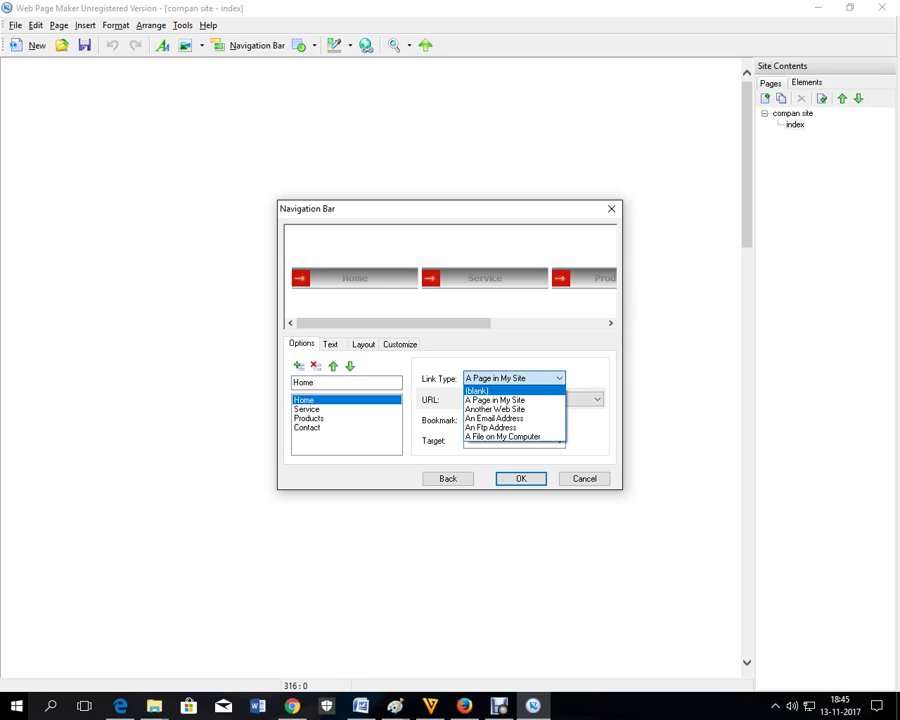
pyautogui.press('Escape')
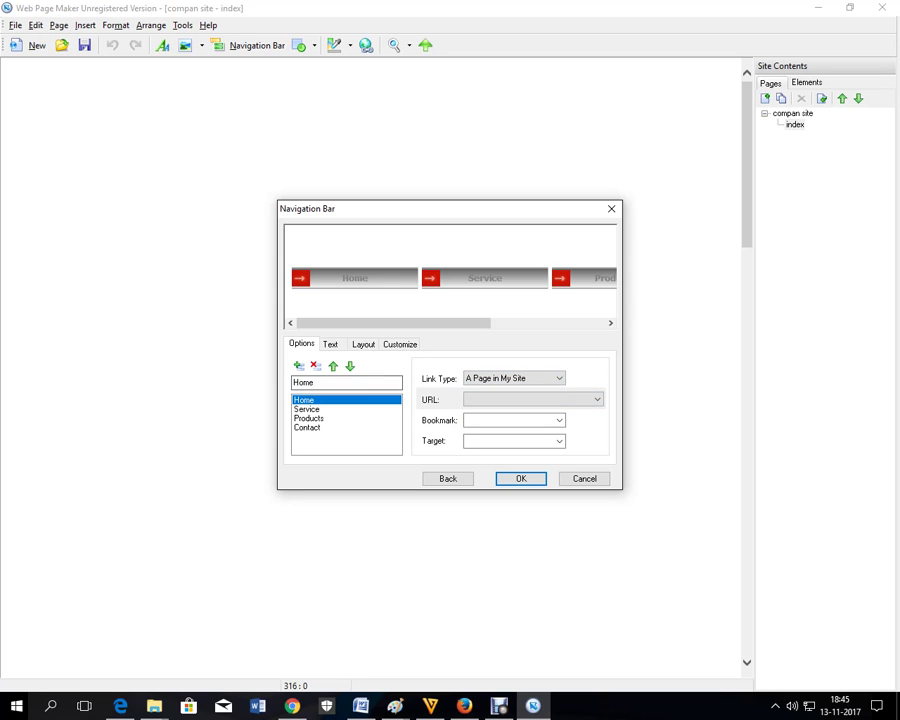
pyautogui.press('Return')
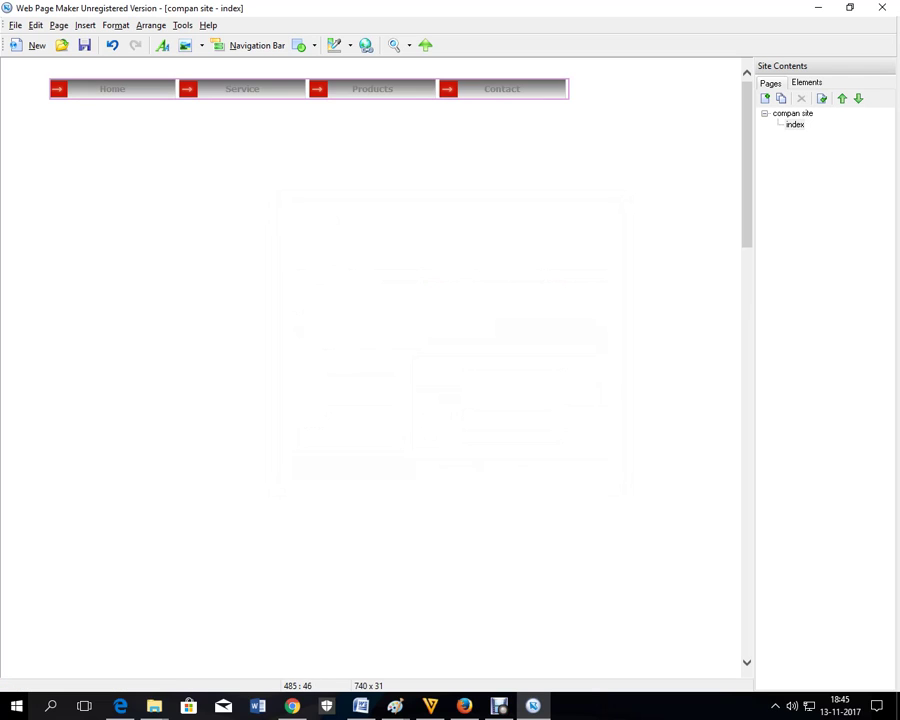
# - Drag the navigation bar down and slightly right, leaving blank space above it
pyautogui.moveTo(320, 88); pyautogui.dragTo(341, 144)
pyautogui.press('Escape')
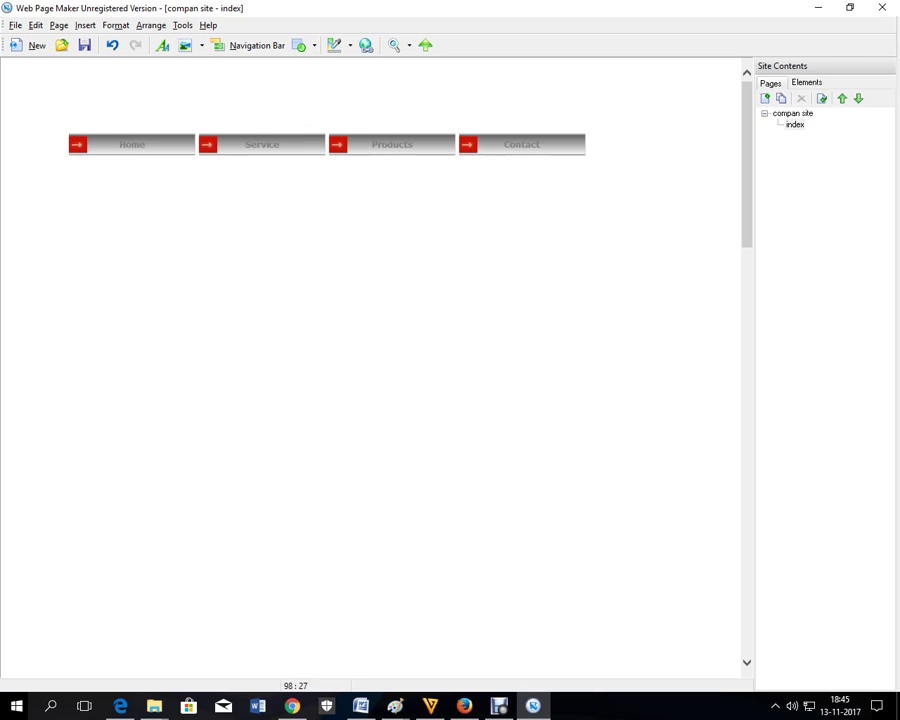
pyautogui.moveTo(210, 146); pyautogui.dragTo(211, 143)
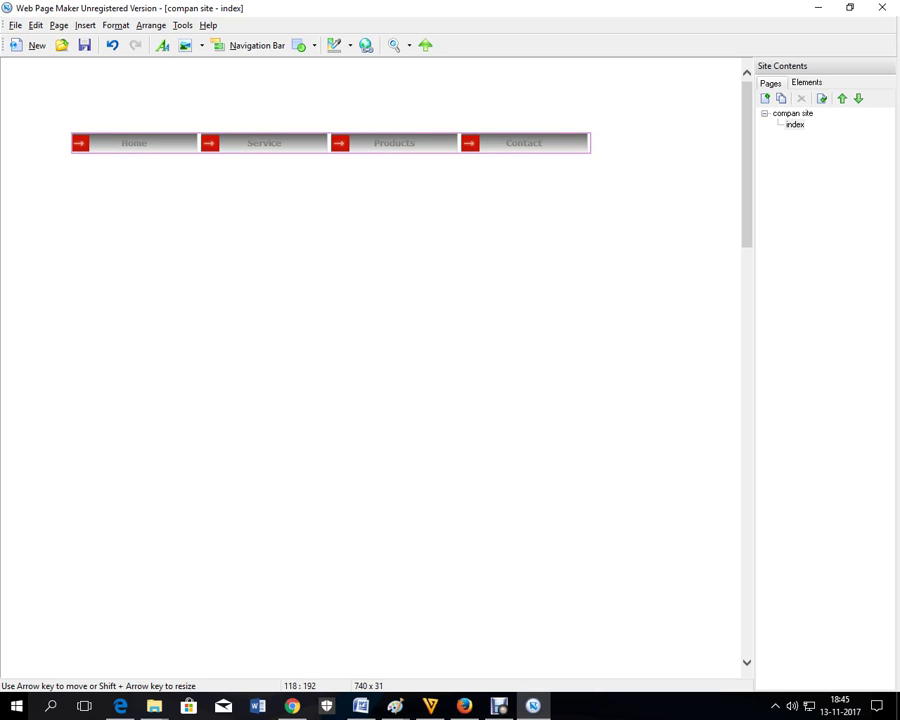
pyautogui.click(85, 25)
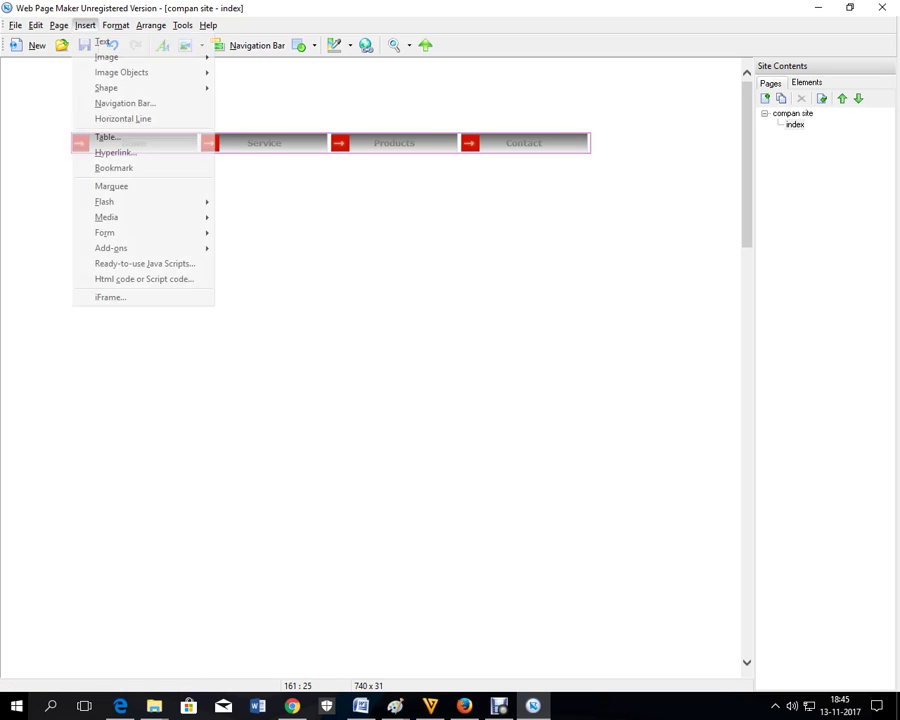
# - Add a text box below the navigation bar reading 'Our company is ABC'
pyautogui.click(100, 42)
pyautogui.moveTo(91, 82); pyautogui.dragTo(566, 482)
pyautogui.doubleClick(201, 277)
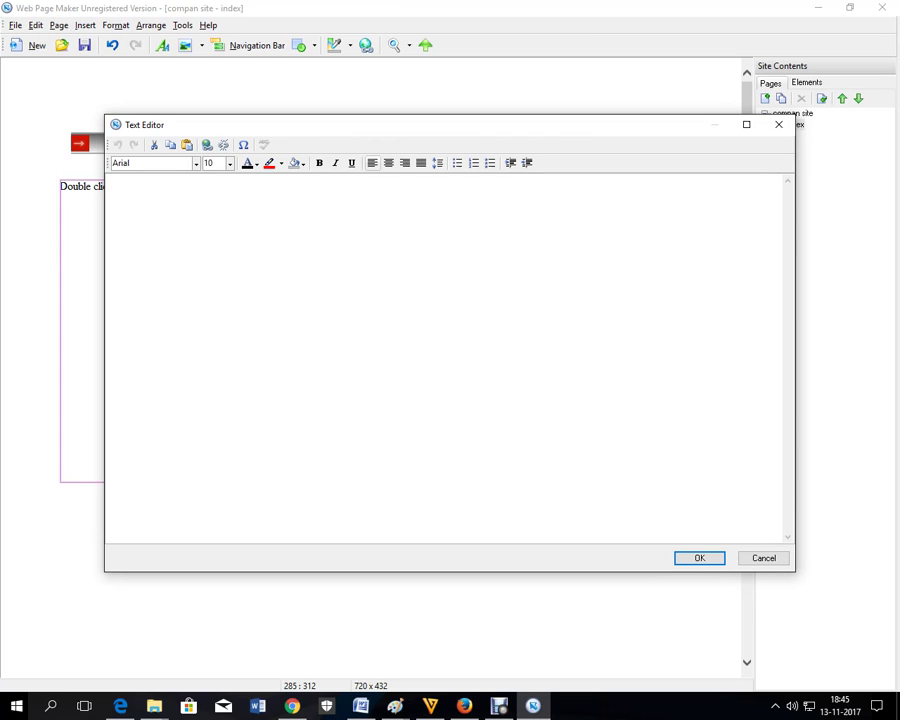
pyautogui.write('Our company is ABC')
pyautogui.click(699, 557)
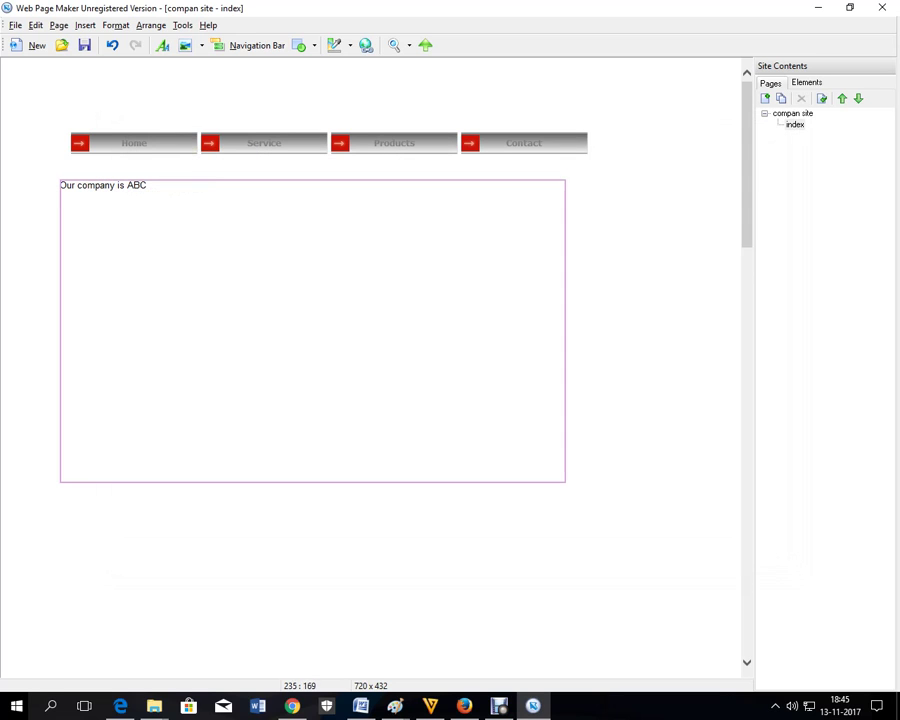
pyautogui.moveTo(172, 198)
pyautogui.mouseDown()
pyautogui.moveTo(197, 194)
pyautogui.moveTo(200, 202)
pyautogui.moveTo(189, 202)
pyautogui.mouseUp()
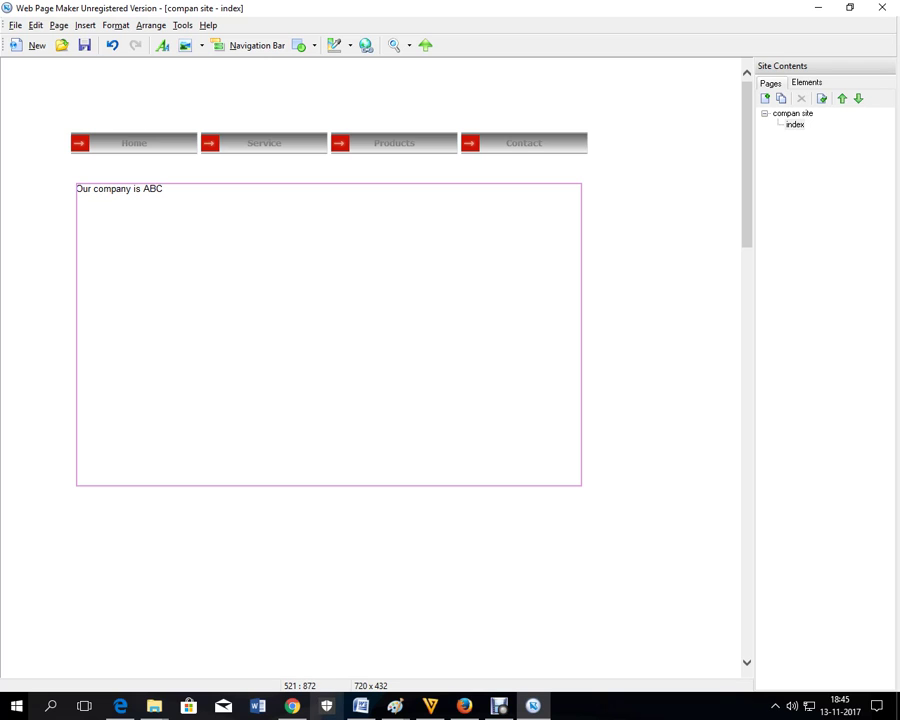
# - Copy the opening paragraphs of the company text from the Word document
pyautogui.hotkey('alt', 'Tab')
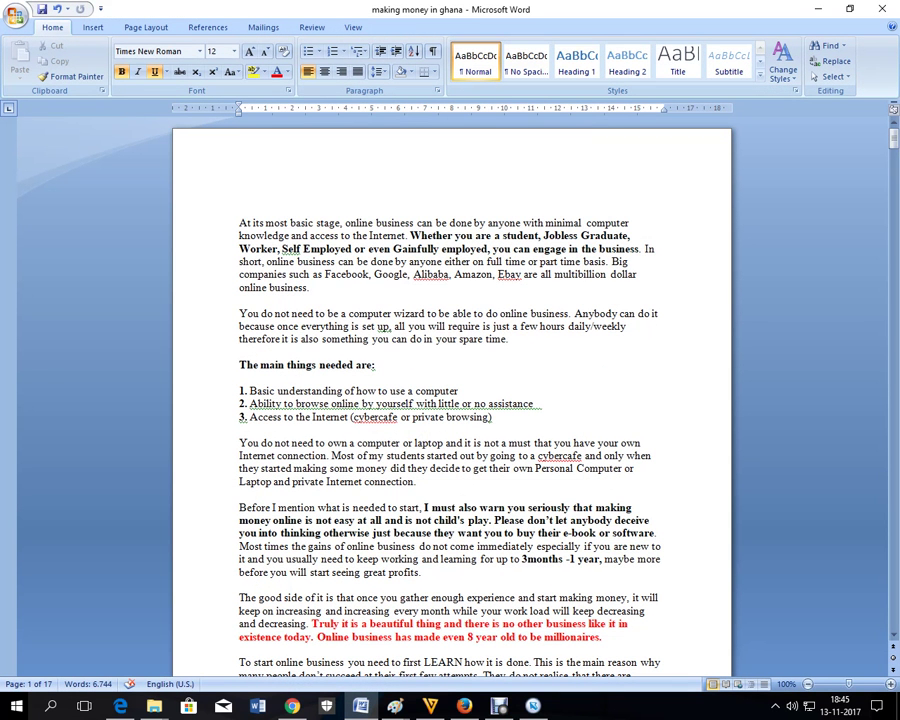
pyautogui.hotkey('shift', 'Down')
pyautogui.hotkey('shift', 'Down')
pyautogui.hotkey('shift', 'Down')
pyautogui.hotkey('shift', 'Down')
pyautogui.hotkey('shift', 'Down')
pyautogui.hotkey('shift', 'Down')
pyautogui.hotkey('shift', 'Down')
pyautogui.hotkey('shift', 'Down')
pyautogui.hotkey('shift', 'Down')
pyautogui.hotkey('shift', 'Down')
pyautogui.hotkey('shift', 'Down')
pyautogui.hotkey('shift', 'Down')
pyautogui.hotkey('shift', 'Down')
pyautogui.hotkey('shift', 'Down')
pyautogui.hotkey('shift', 'Down')
pyautogui.hotkey('shift', 'Down')
pyautogui.hotkey('shift', 'Down')
pyautogui.hotkey('shift', 'Down')
pyautogui.hotkey('shift', 'Down')
pyautogui.hotkey('shift', 'Down')
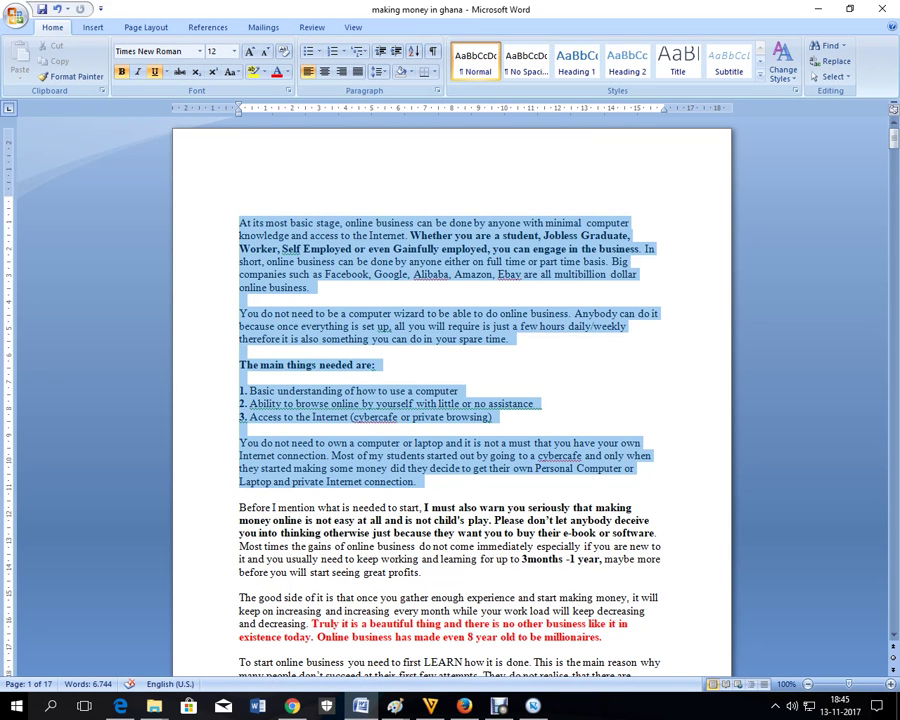
pyautogui.rightClick(345, 305)
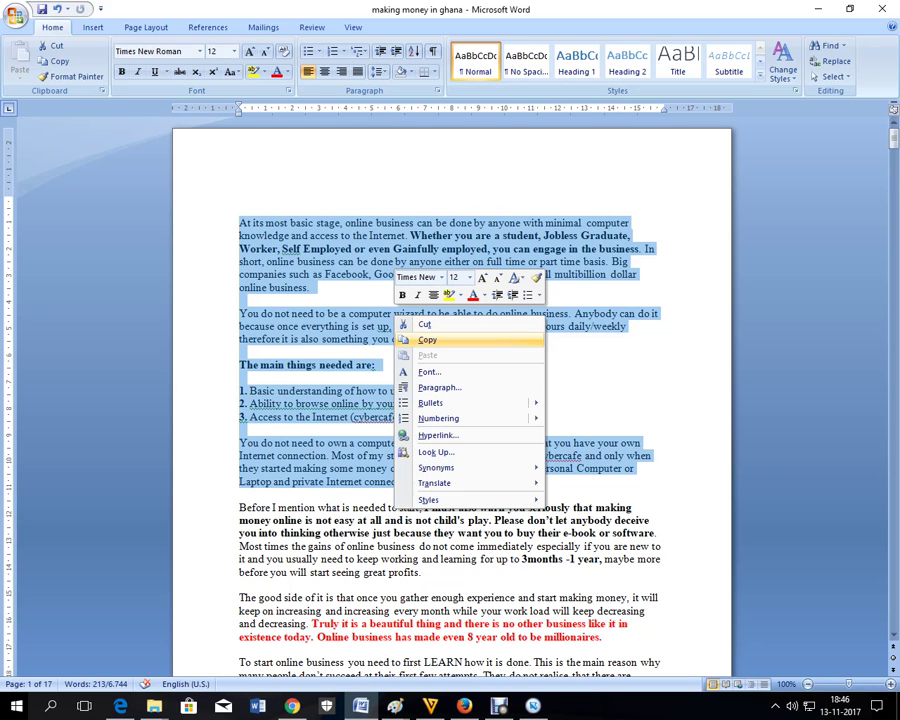
pyautogui.click(370, 339)
pyautogui.hotkey('alt', 'Tab')
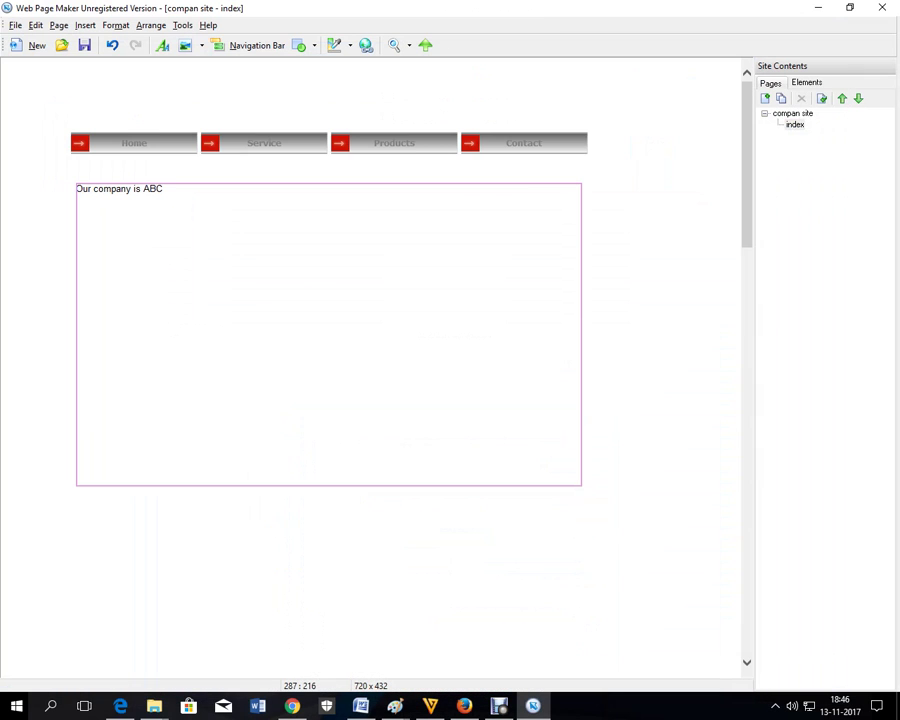
# - Paste the copied company paragraphs after the text box's first sentence
pyautogui.press('Return')
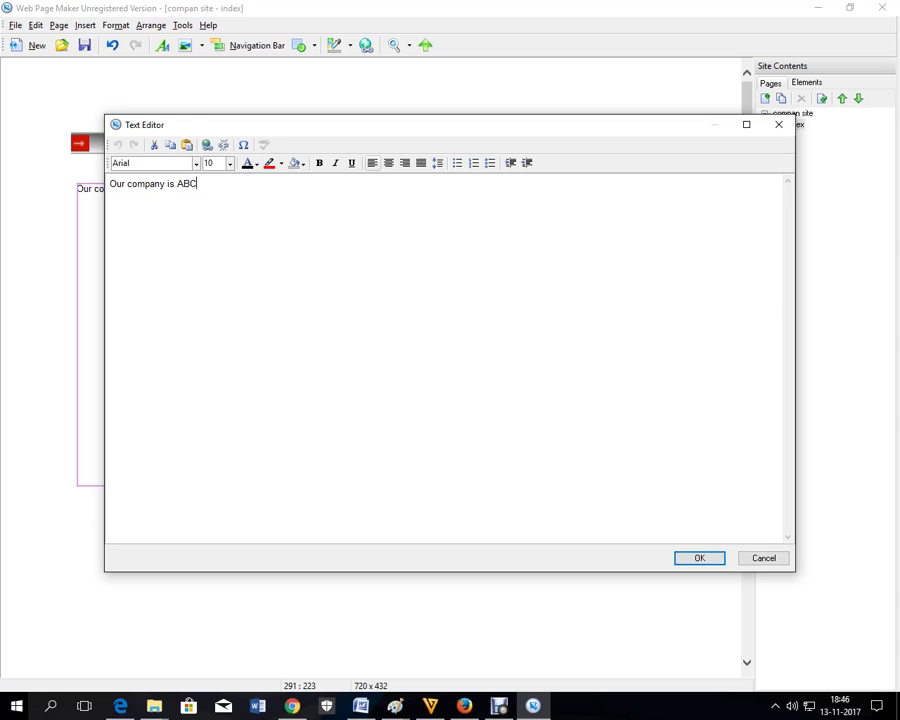
pyautogui.write('.')
pyautogui.rightClick(229, 187)
pyautogui.click(257, 225)
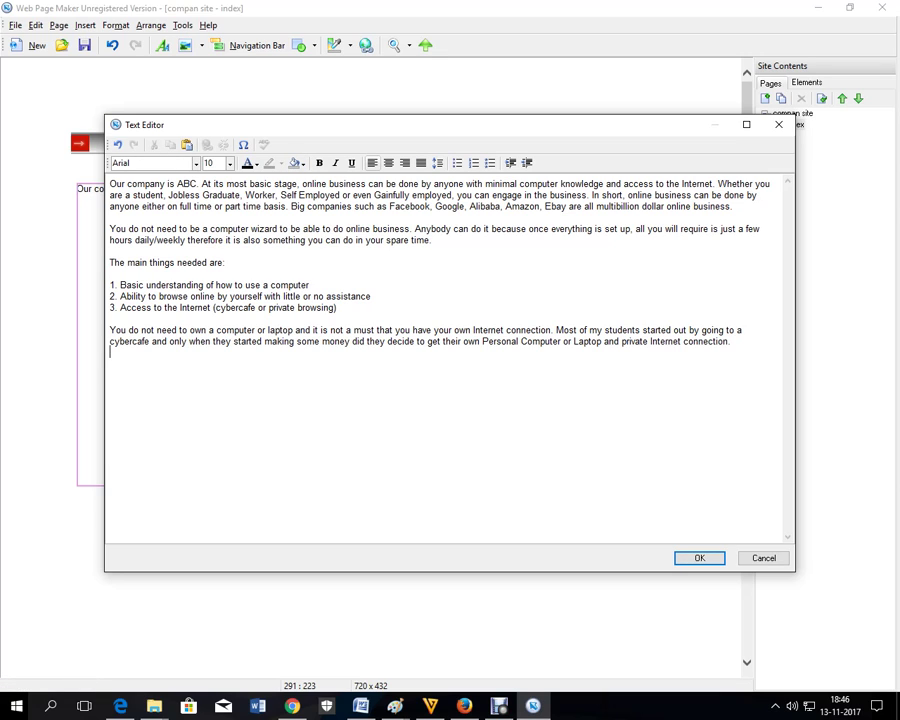
# - Make the intro text through 'Jobless' red at font size 14
pyautogui.moveTo(200, 195); pyautogui.dragTo(109, 184)
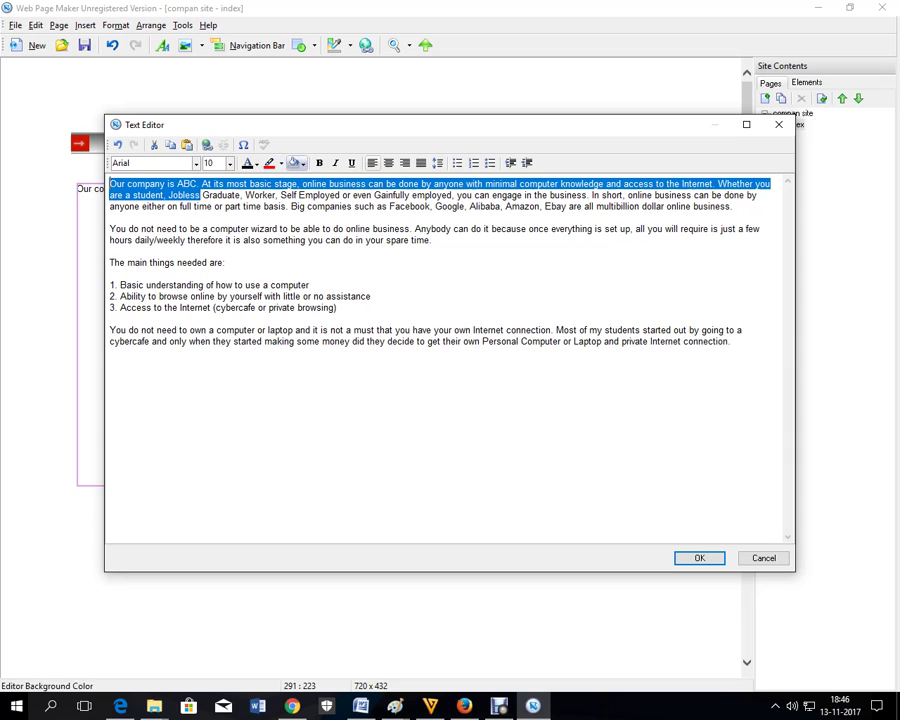
pyautogui.click(256, 163)
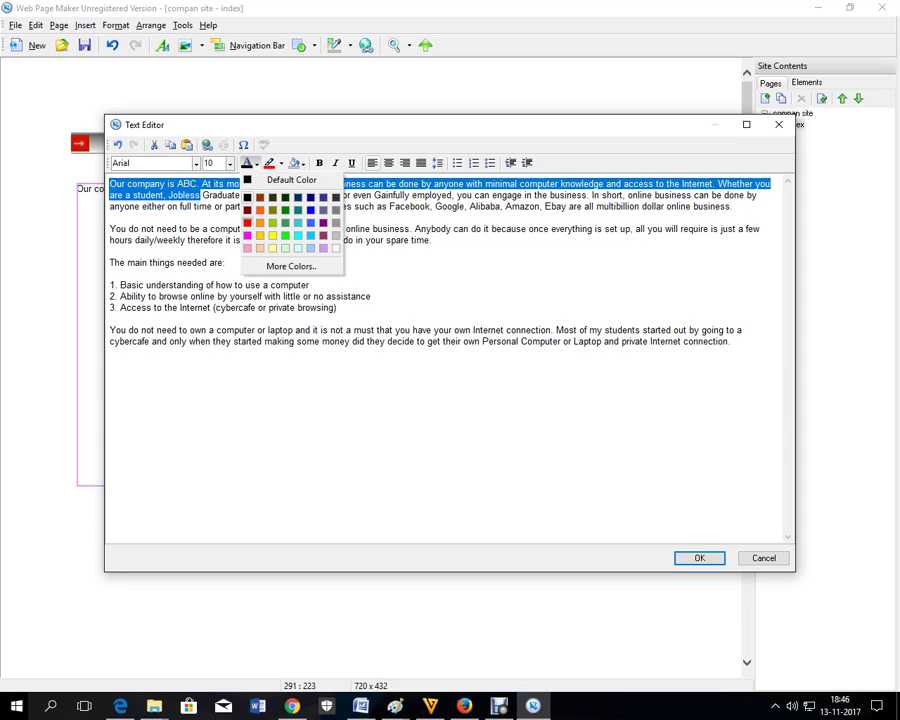
pyautogui.click(247, 224)
pyautogui.click(230, 163)
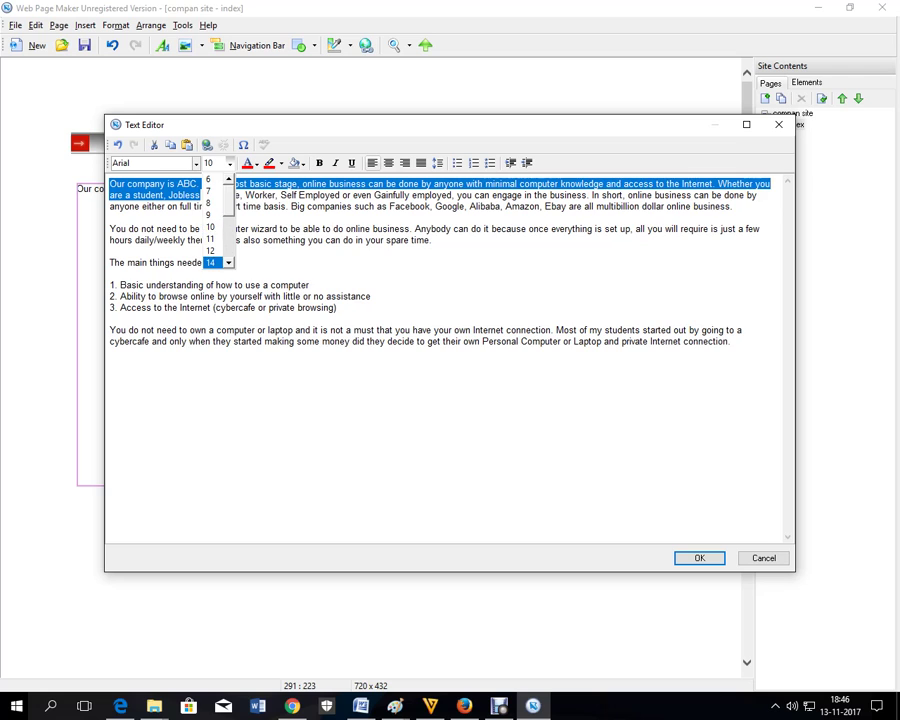
pyautogui.click(211, 262)
pyautogui.click(699, 558)
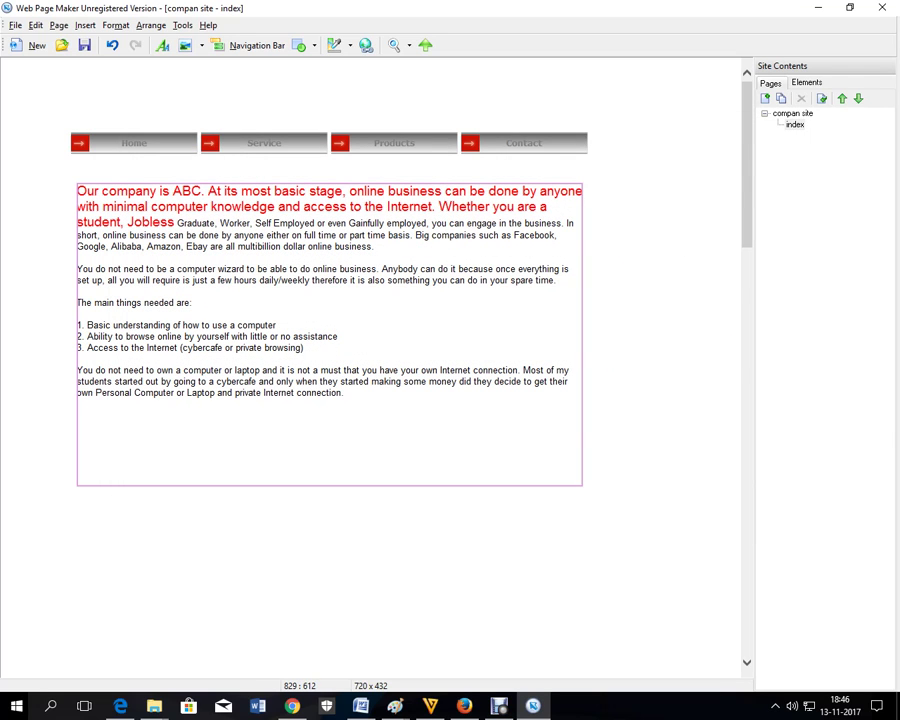
# - Widen the text box, raise it slightly and pull its bottom edge up to fit the text
pyautogui.moveTo(582, 485); pyautogui.dragTo(624, 511)
pyautogui.click(272, 555)
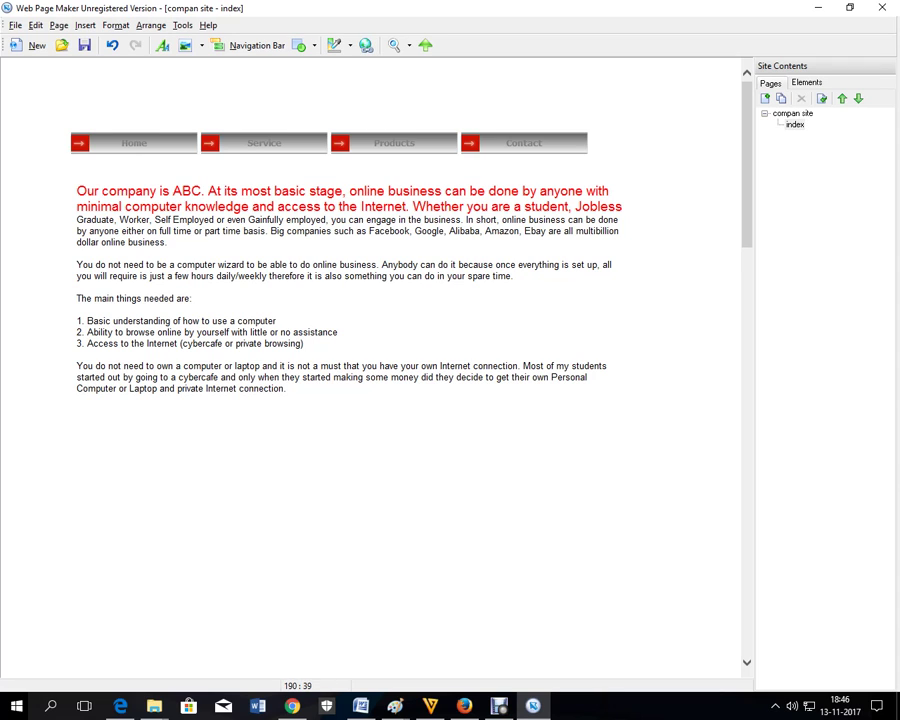
pyautogui.moveTo(414, 314); pyautogui.dragTo(405, 301)
pyautogui.moveTo(318, 502); pyautogui.dragTo(327, 393)
pyautogui.click(256, 182)
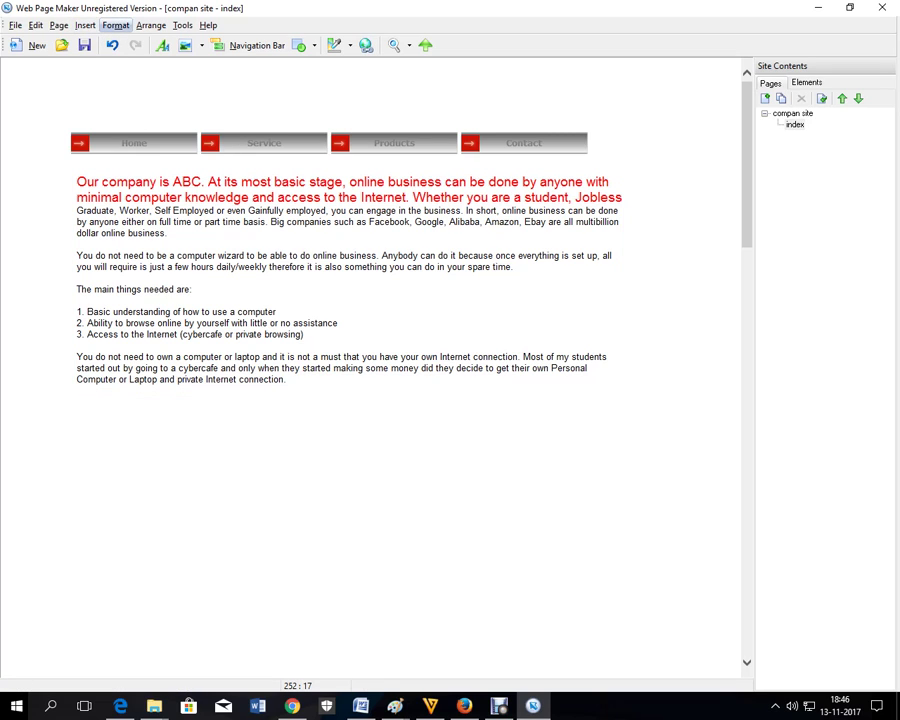
# - Start a new Flash Slideshow from Insert > Flash
pyautogui.click(85, 25)
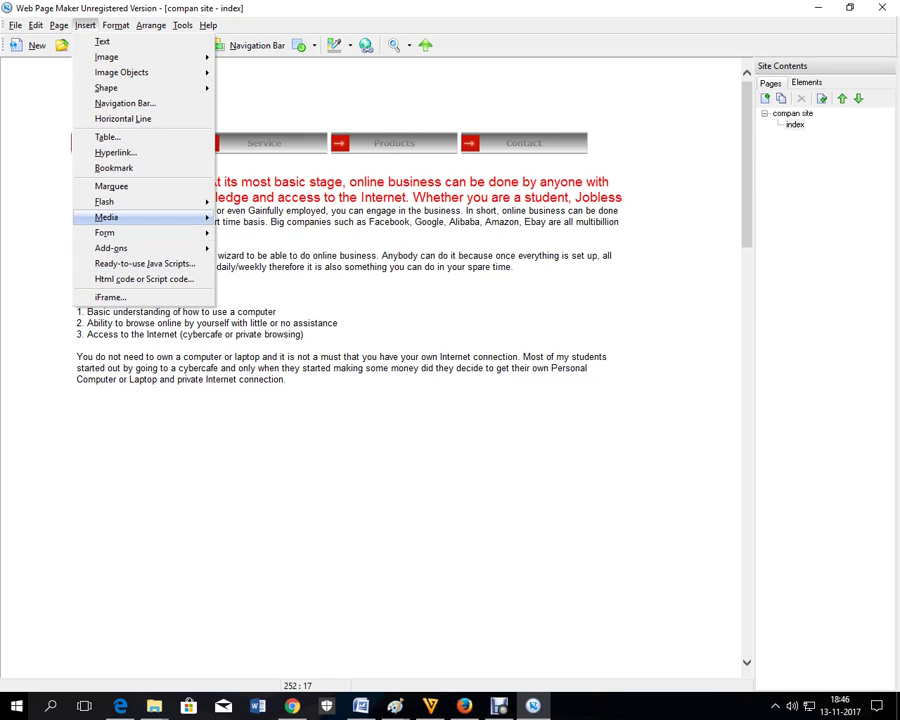
pyautogui.moveTo(150, 201)
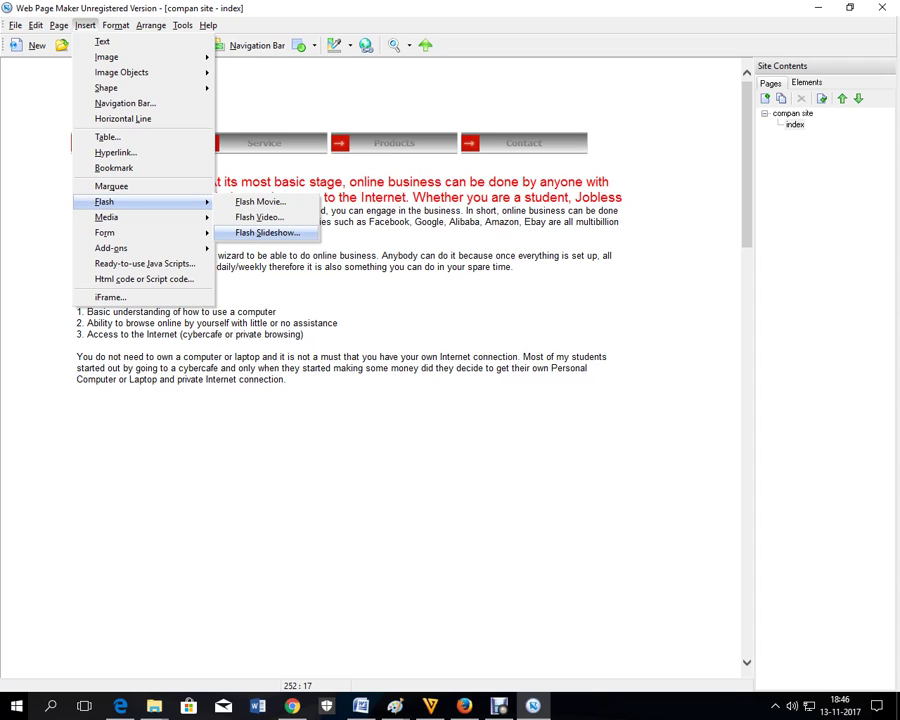
pyautogui.click(267, 232)
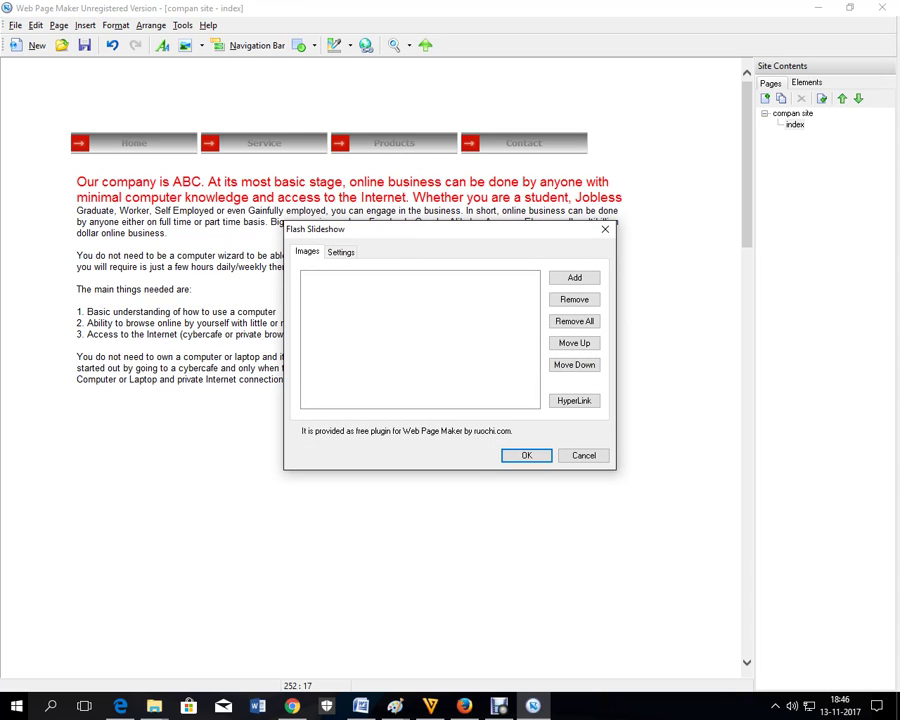
# - Add the three house images from the website 2017 folder and place the slideshow
pyautogui.click(574, 277)
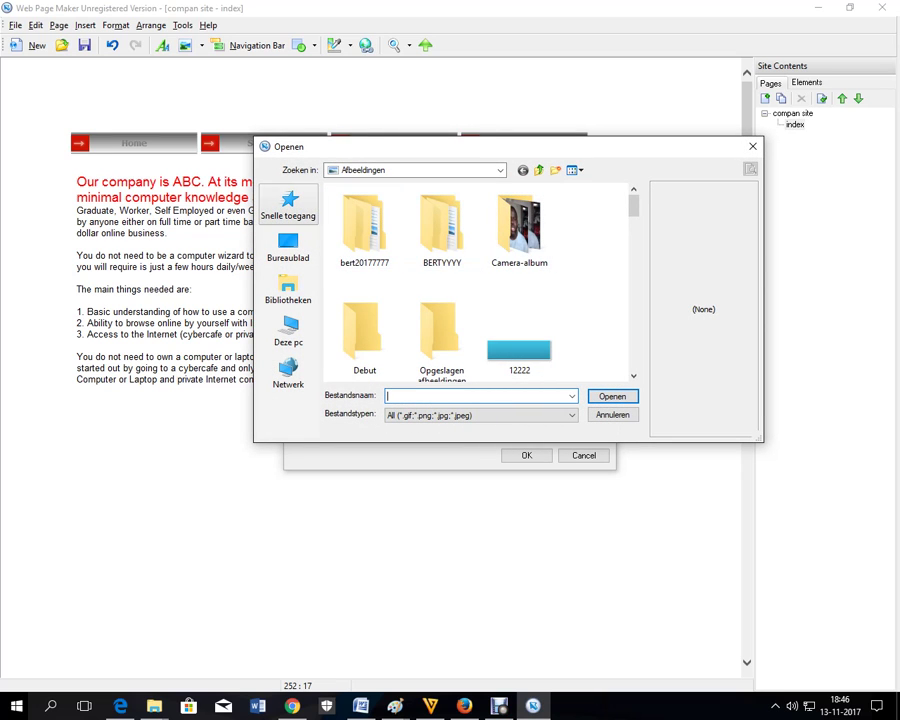
pyautogui.click(288, 245)
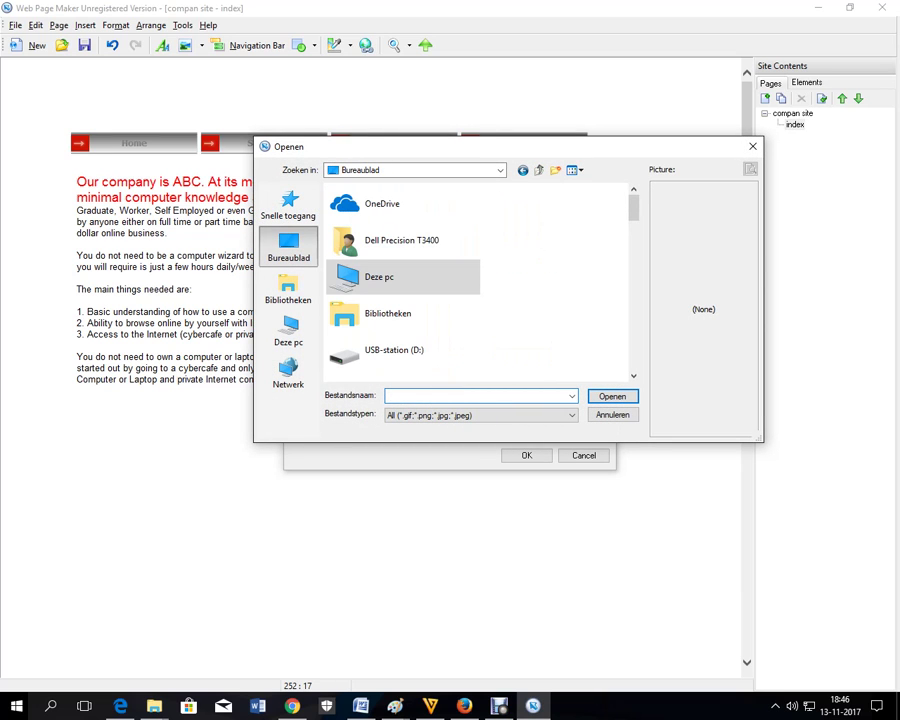
pyautogui.write('w')
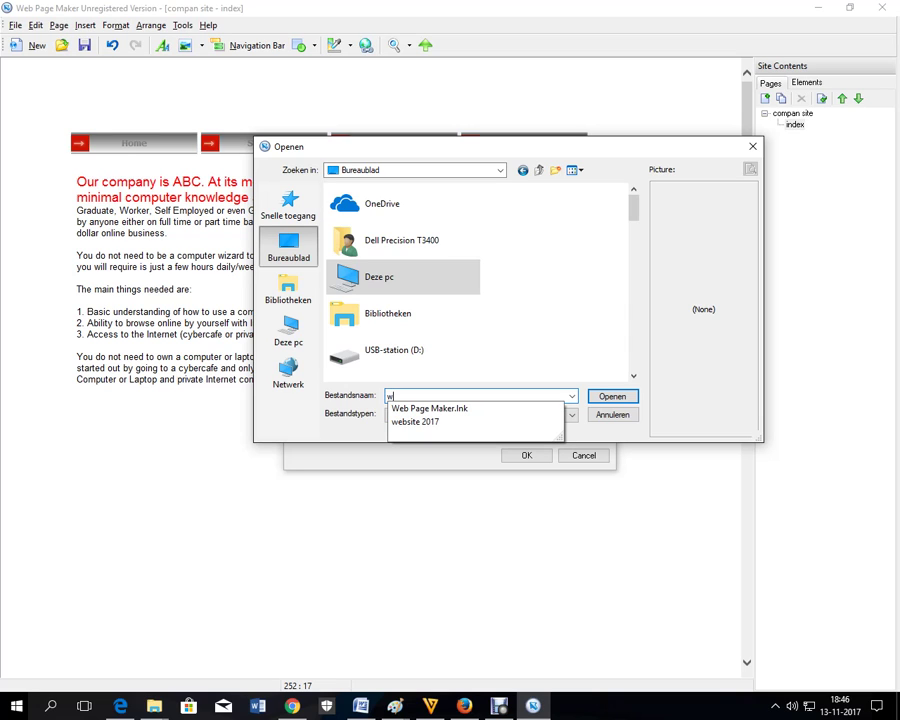
pyautogui.press('BackSpace')
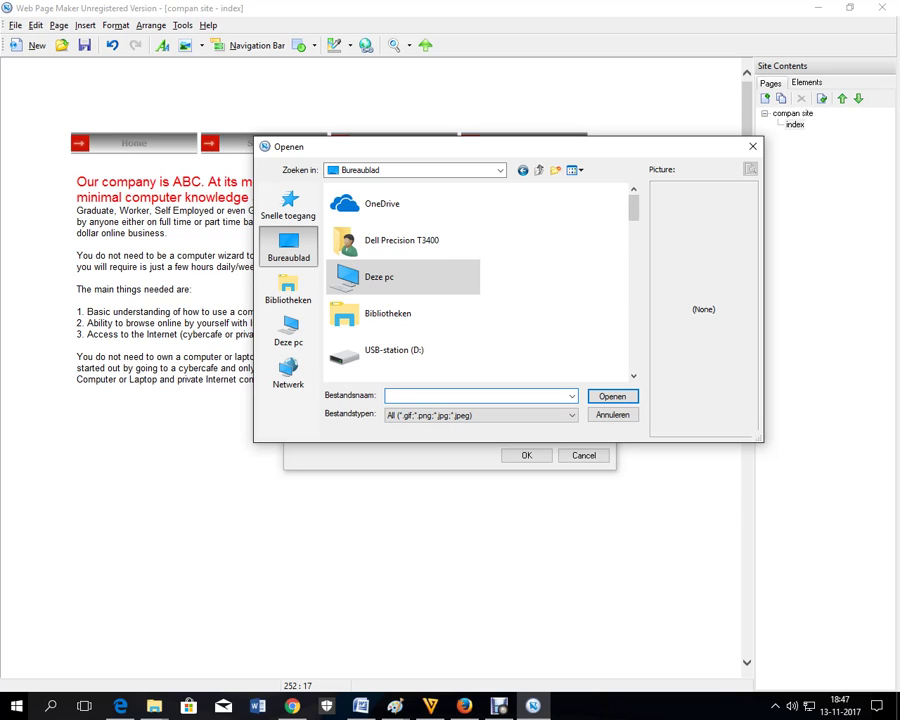
pyautogui.scroll(-10, 400, 276)
pyautogui.scroll(3, 480, 276)
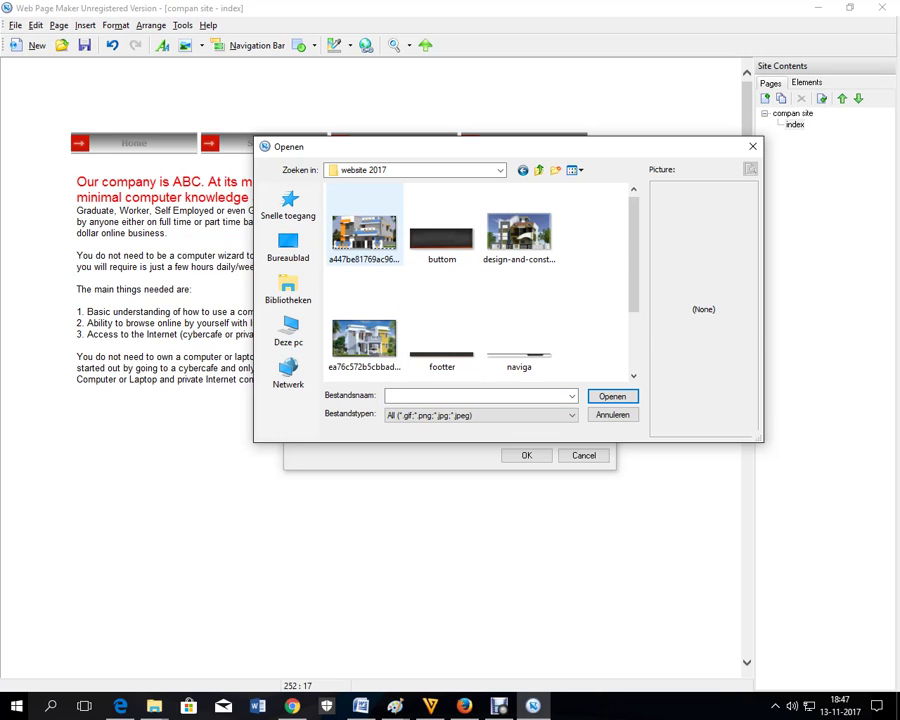
pyautogui.click(364, 232)
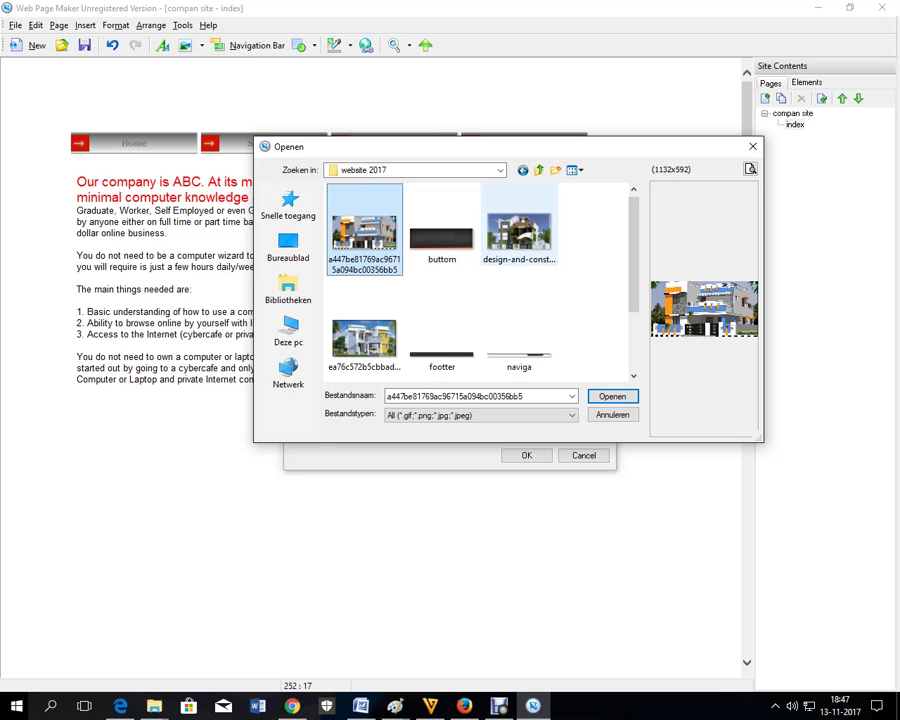
pyautogui.click(519, 235)
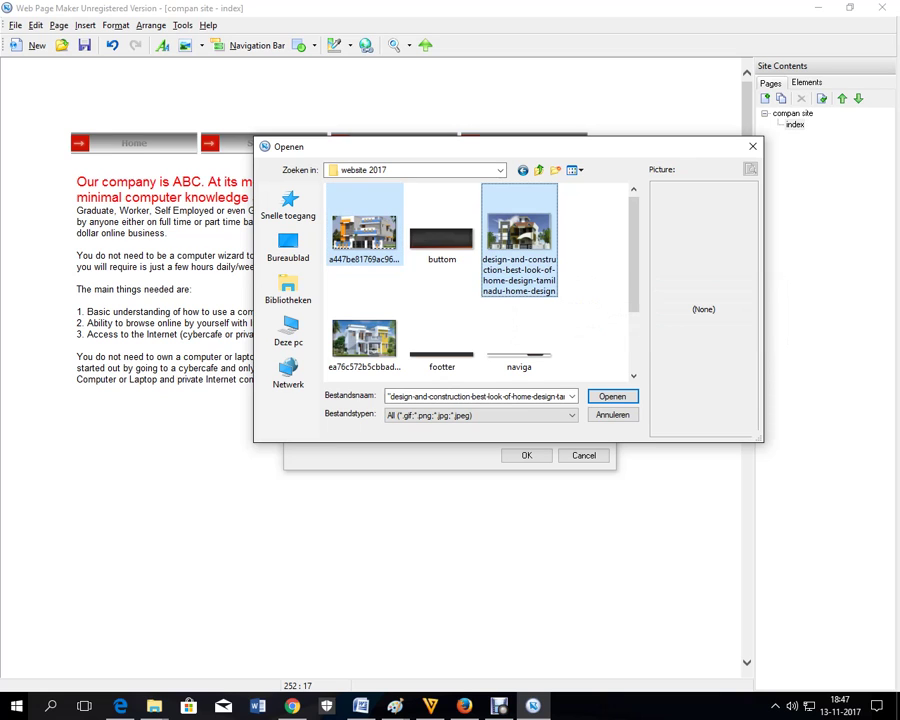
pyautogui.keyDown('ctrl'); pyautogui.click(364, 338); pyautogui.keyUp('ctrl')
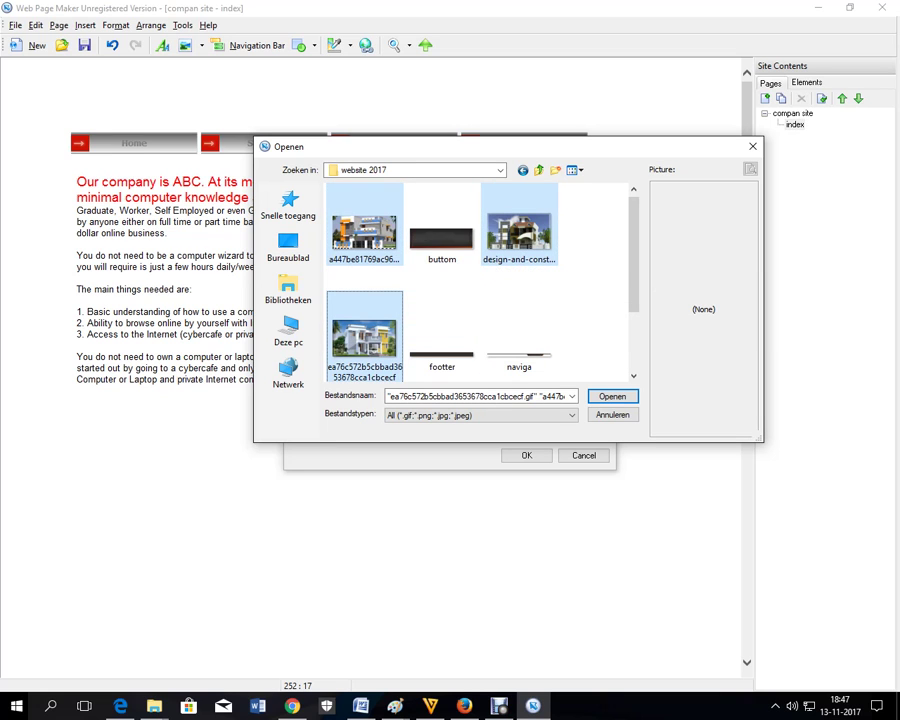
pyautogui.press('Return')
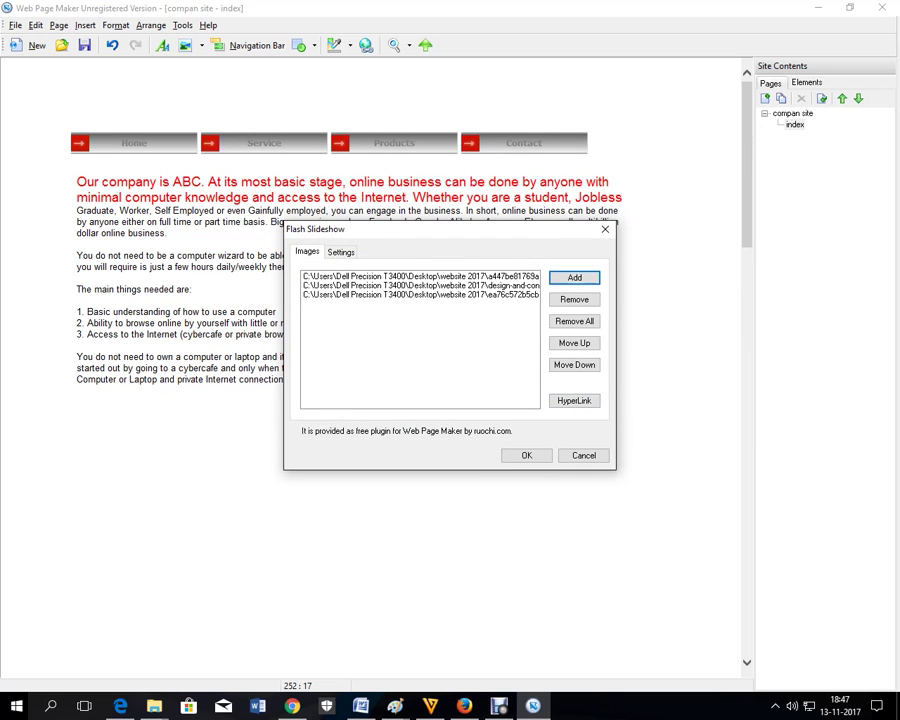
pyautogui.press('Return')
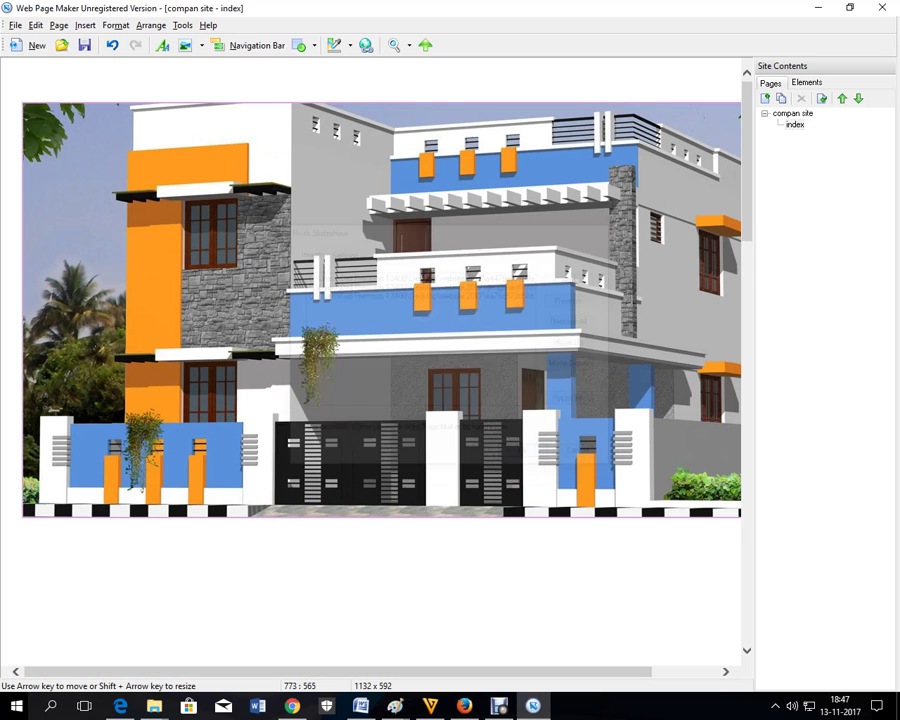
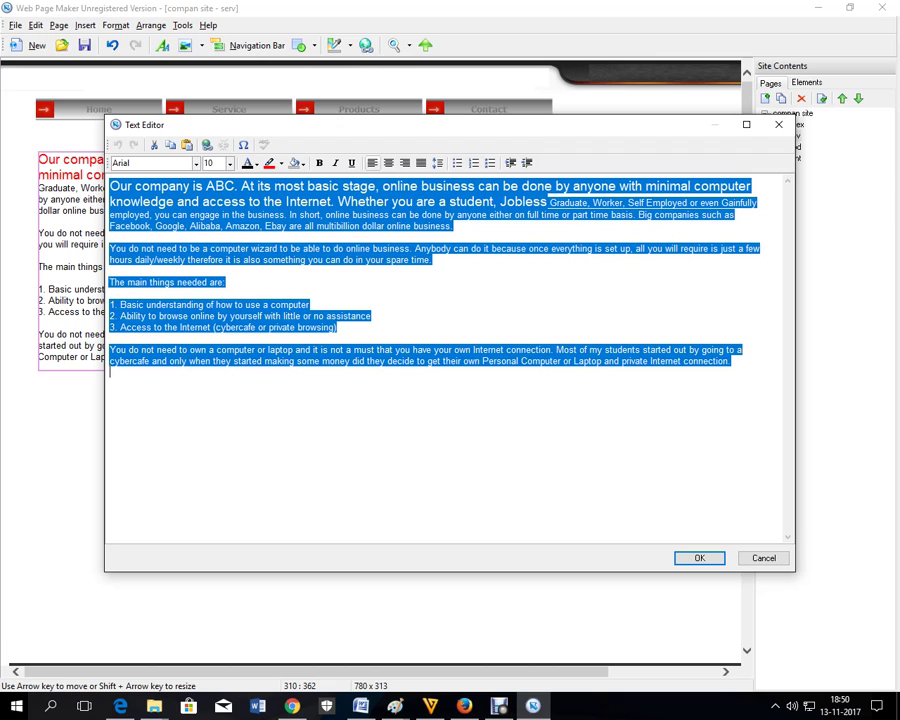
# - Replace the serv text box's selected text with the copied making-money-online paragraphs
pyautogui.rightClick(297, 263)
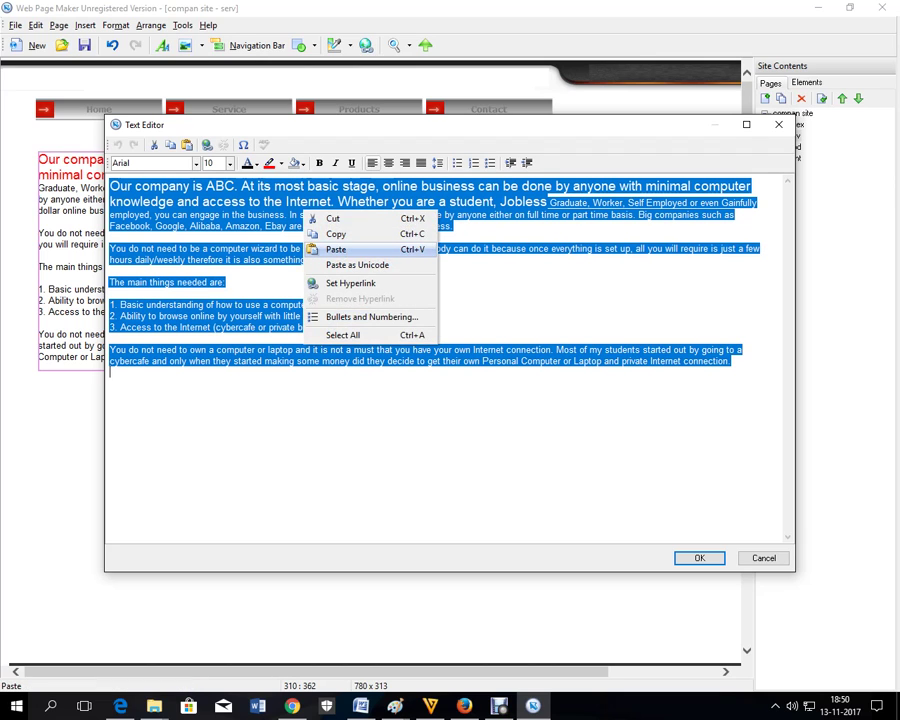
pyautogui.click(330, 303)
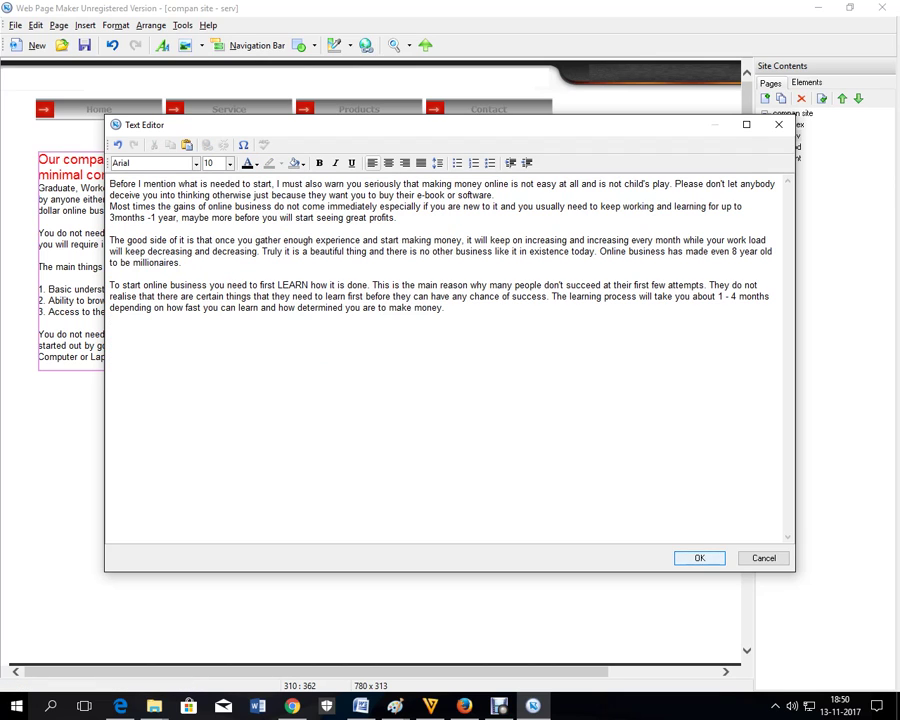
pyautogui.click(694, 559)
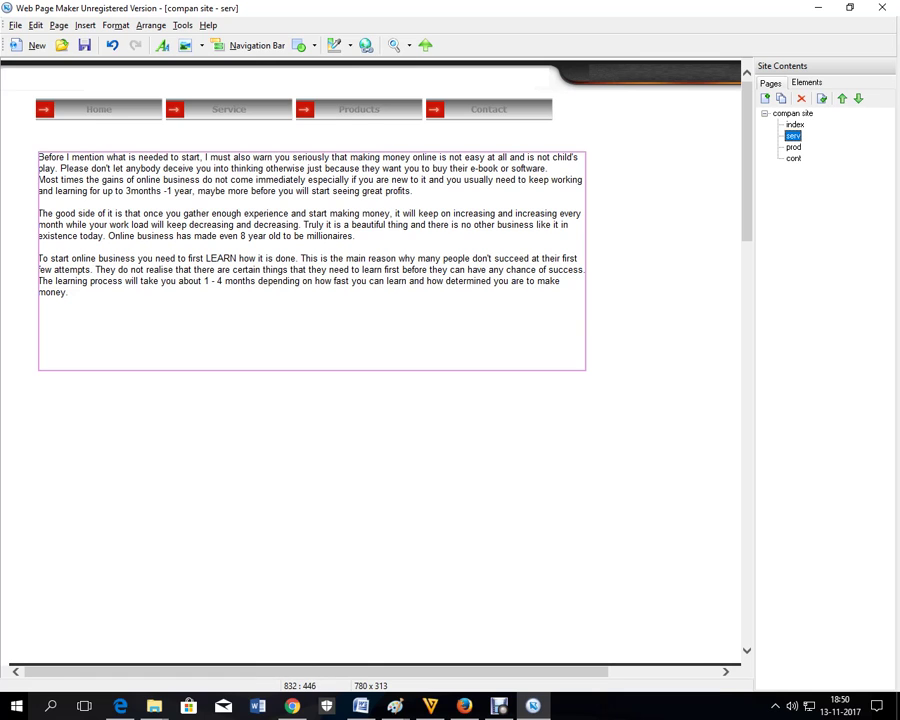
# - Widen the serv text box so the paragraphs reflow, and switch to the prod page
pyautogui.moveTo(586, 370); pyautogui.dragTo(556, 359)
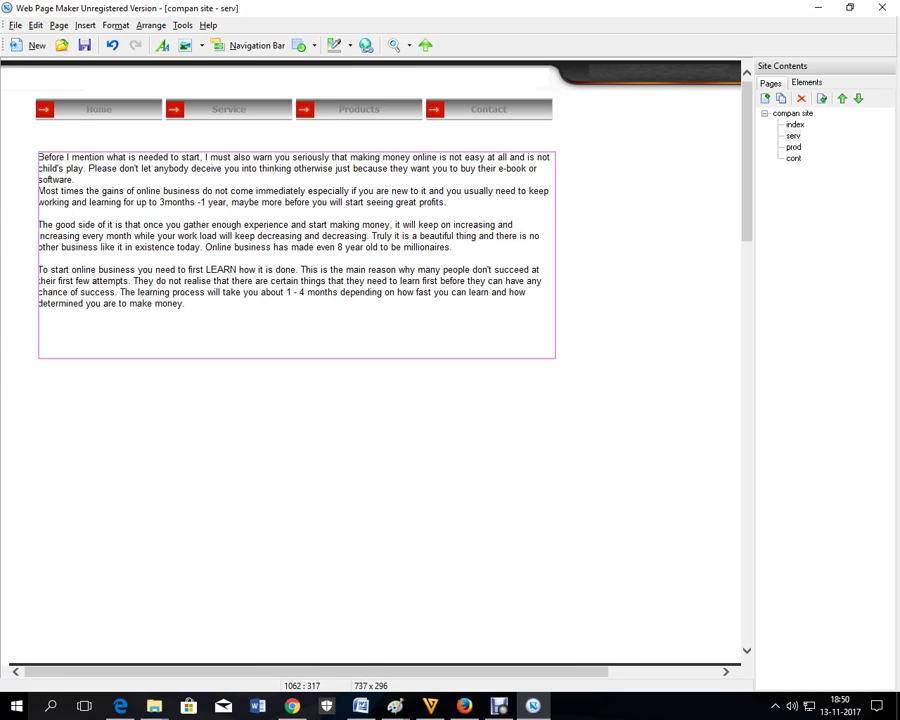
pyautogui.click(793, 136)
pyautogui.click(793, 147)
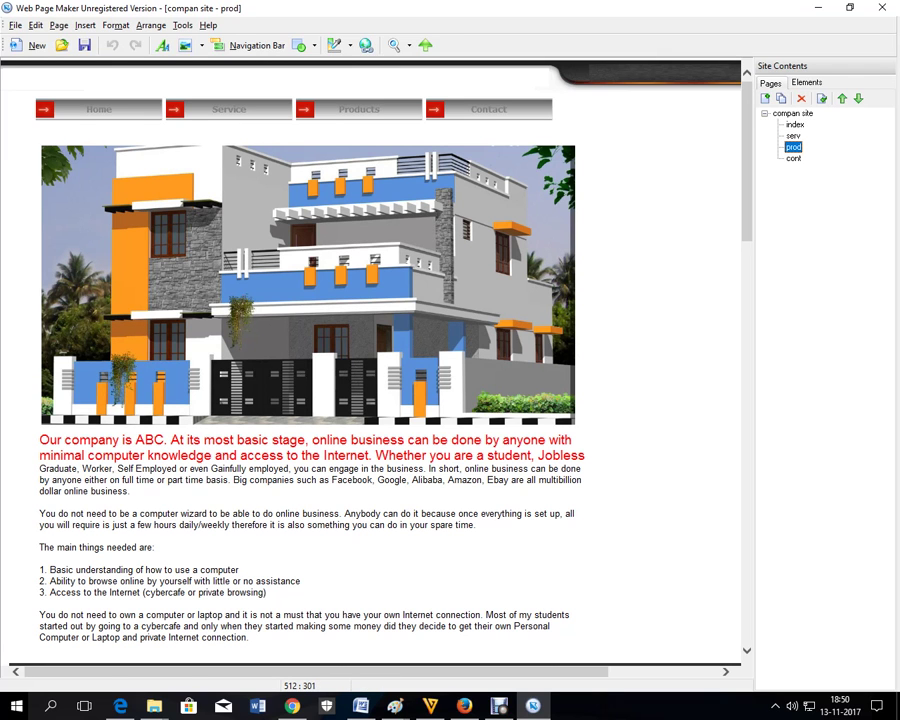
# - Delete the house picture and the paragraph text box from the prod page
pyautogui.click(360, 274)
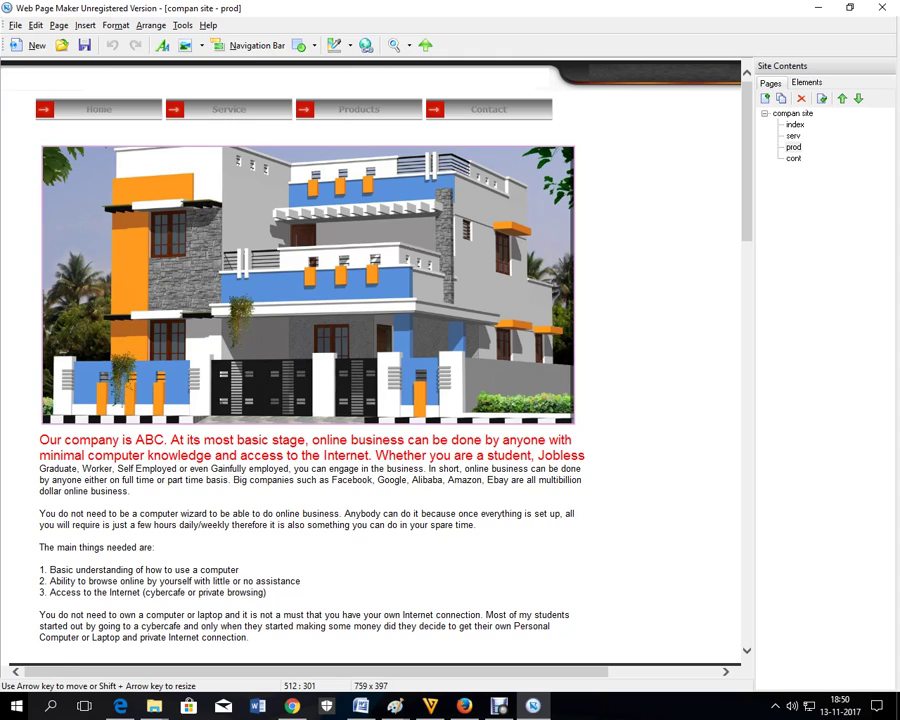
pyautogui.press('Delete')
pyautogui.moveTo(281, 476); pyautogui.dragTo(278, 234)
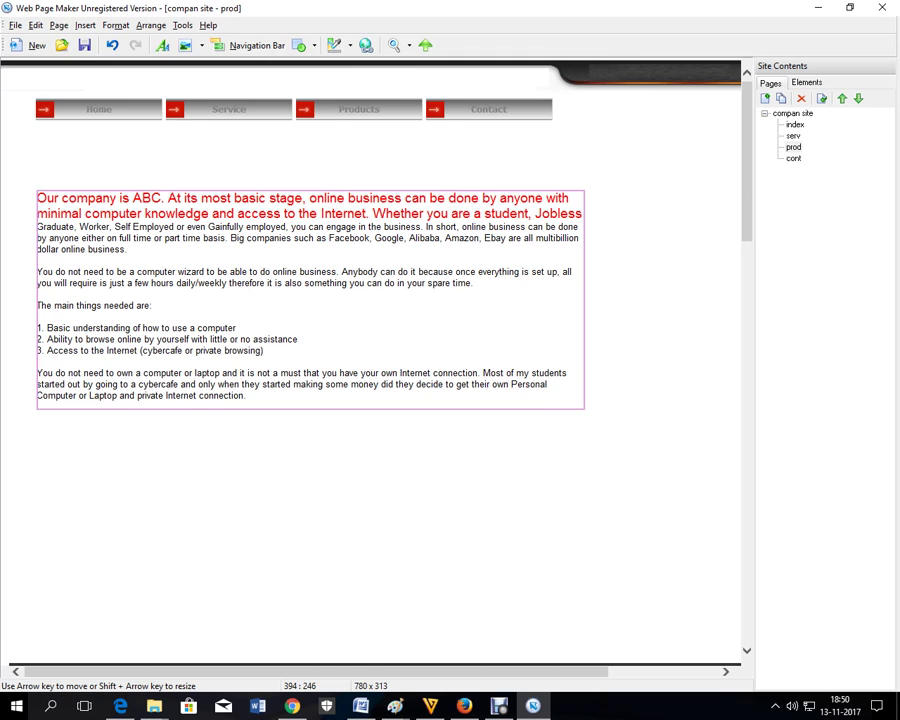
pyautogui.press('Delete')
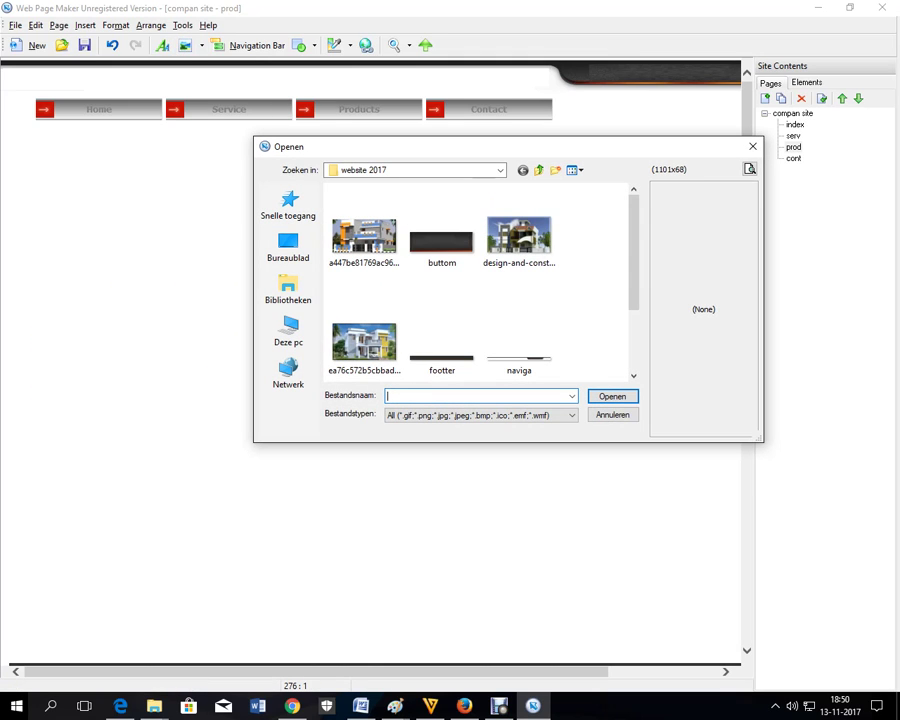
# - Insert the first house picture, shrink it to a thumbnail and place it top-left below the navigation bar
pyautogui.click(364, 236)
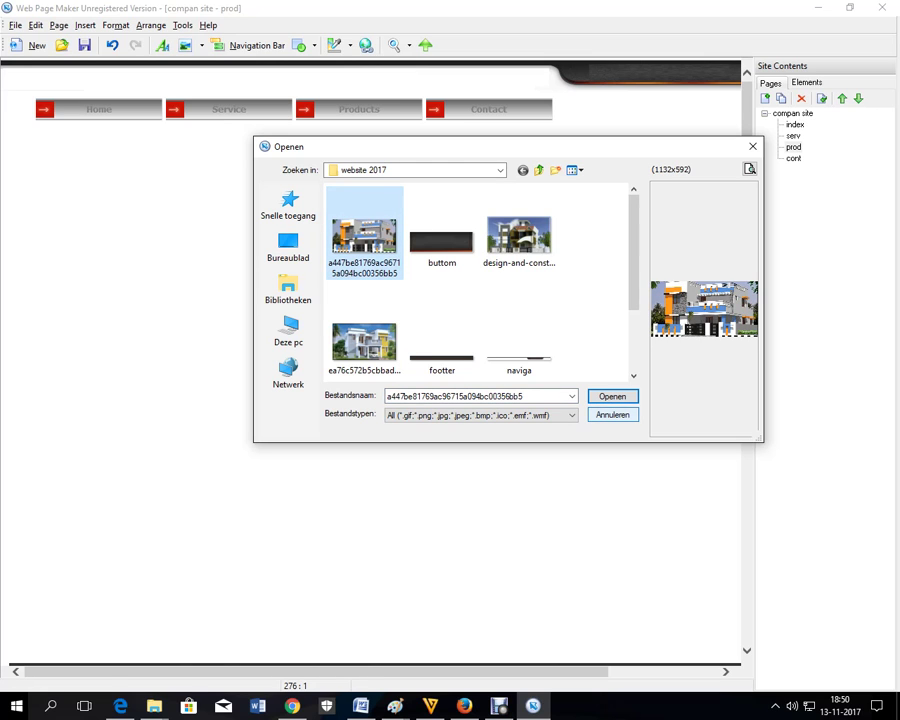
pyautogui.press('Return')
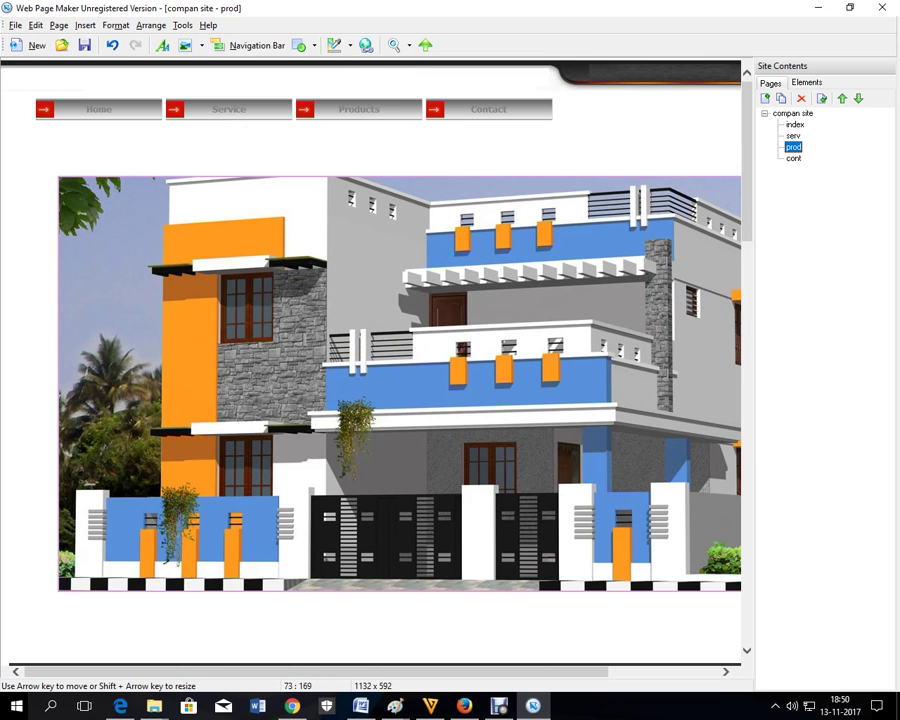
pyautogui.moveTo(58, 176); pyautogui.dragTo(614, 467)
pyautogui.moveTo(670, 530); pyautogui.dragTo(97, 219)
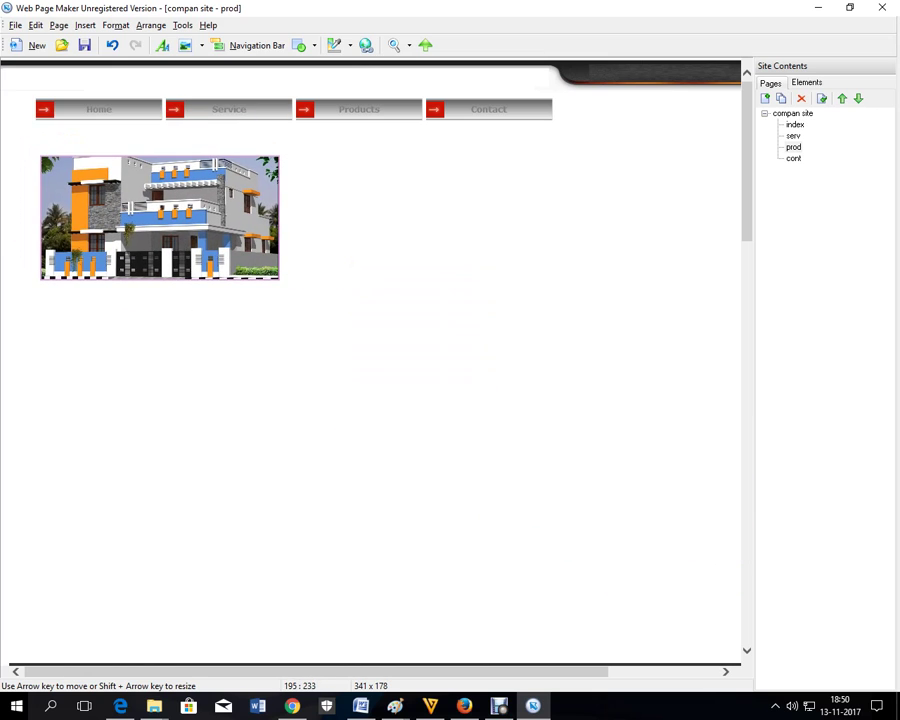
pyautogui.click(437, 342)
# - Insert the design-and-construction house picture at 341 x 192 beside the first thumbnail
pyautogui.click(185, 45)
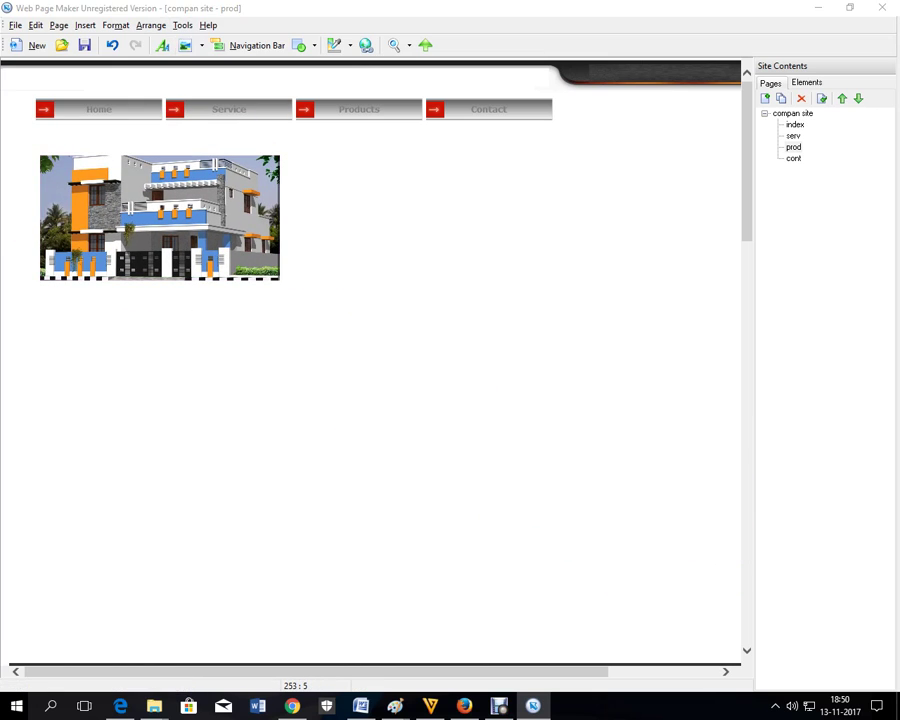
pyautogui.click(519, 237)
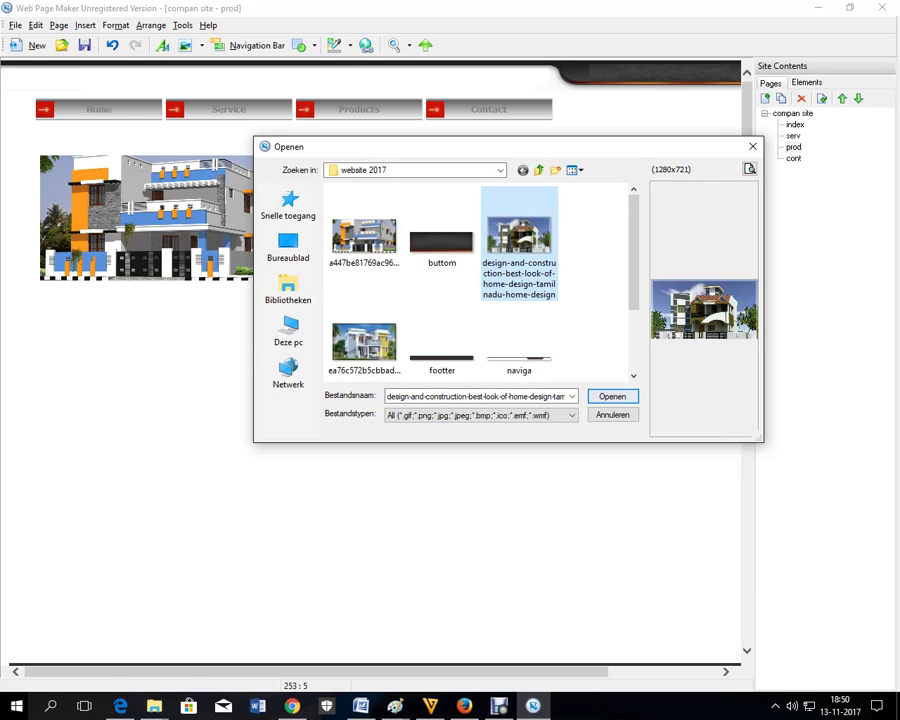
pyautogui.click(613, 396)
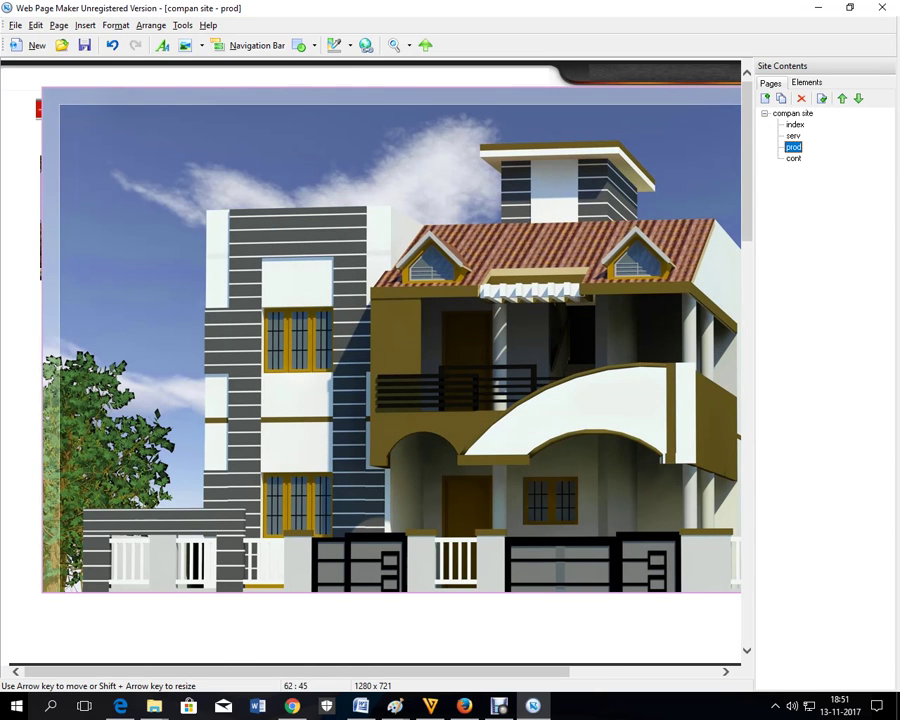
pyautogui.moveTo(41, 88); pyautogui.dragTo(679, 445)
pyautogui.moveTo(728, 510); pyautogui.dragTo(358, 212)
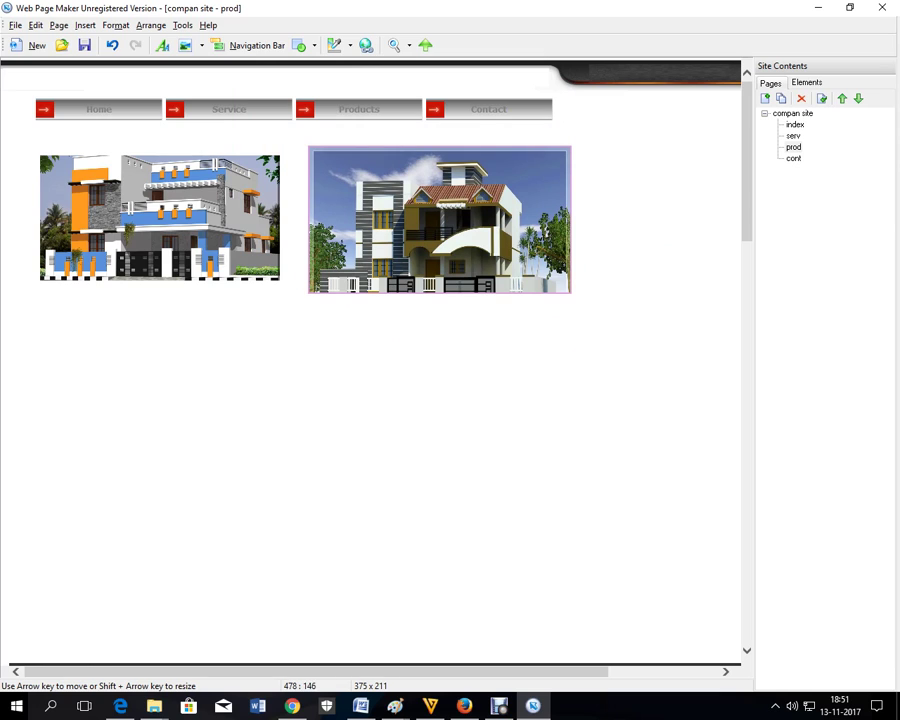
pyautogui.moveTo(309, 147); pyautogui.dragTo(333, 160)
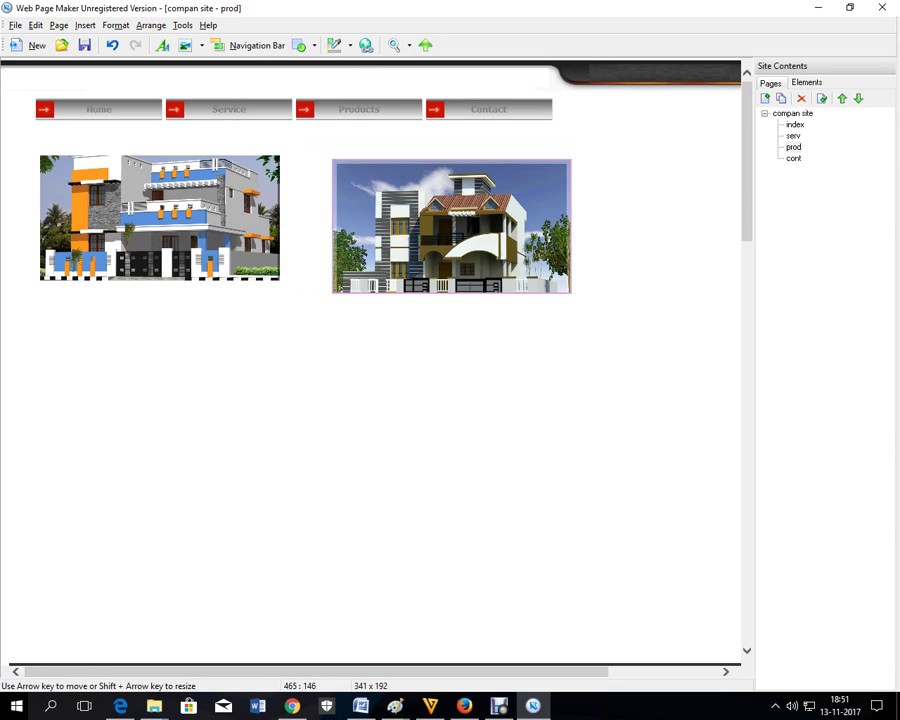
pyautogui.click(185, 45)
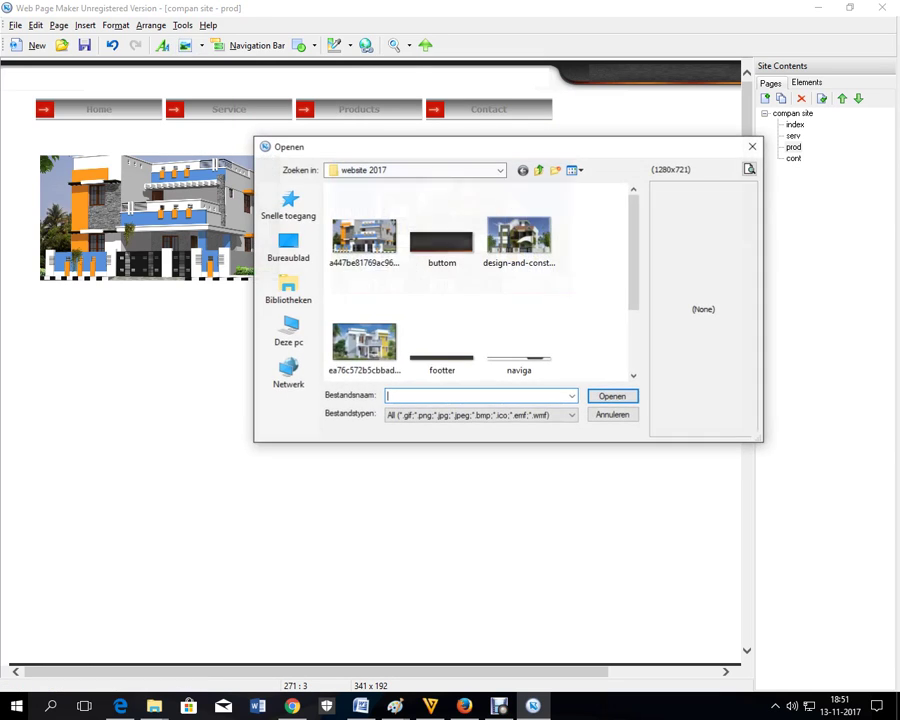
# - Insert a third house picture below the thumbnails and line up the two thumbnails
pyautogui.click(364, 343)
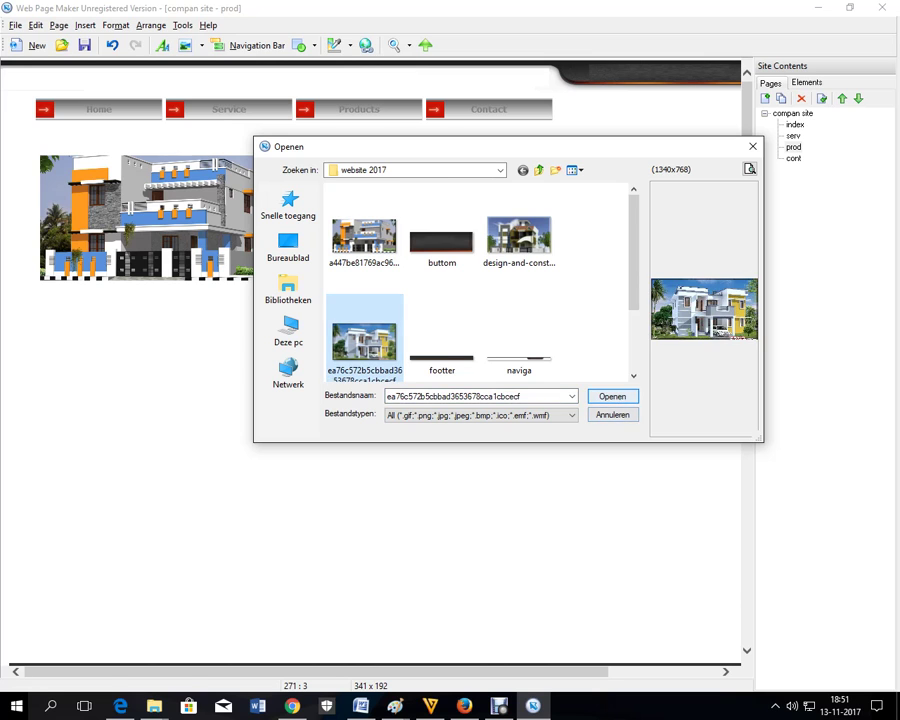
pyautogui.doubleClick(364, 343)
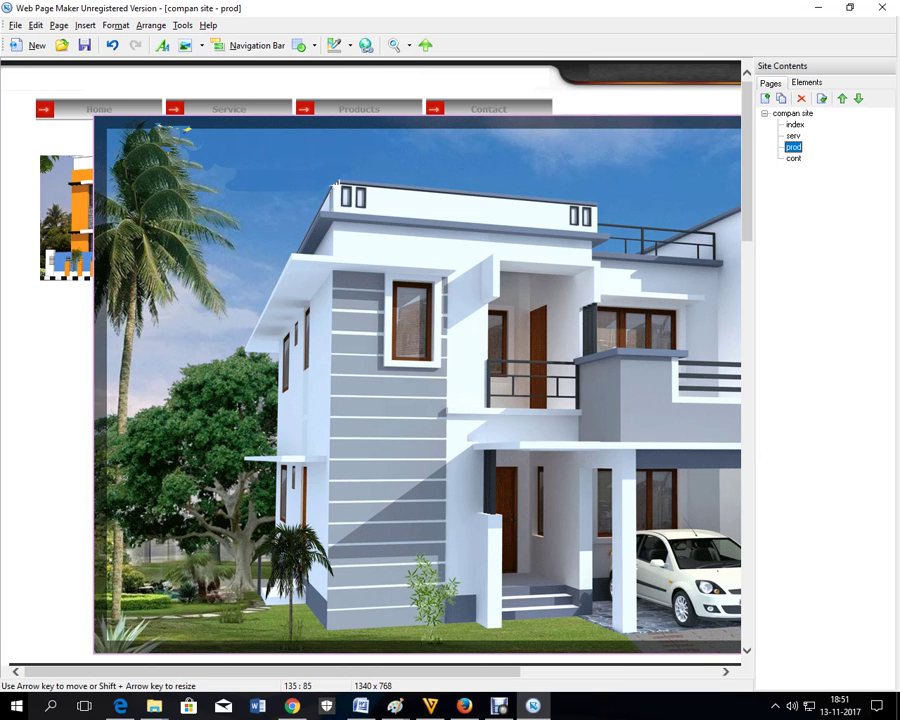
pyautogui.moveTo(150, 200); pyautogui.dragTo(95, 440)
pyautogui.moveTo(110, 200); pyautogui.dragTo(110, 225)
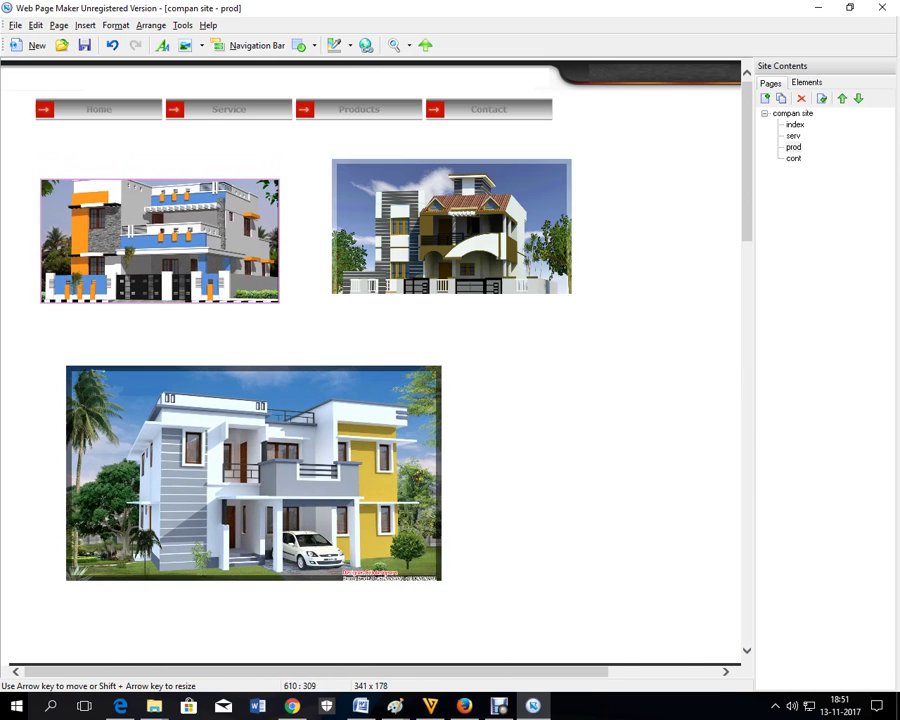
pyautogui.moveTo(449, 261)
pyautogui.mouseDown()
pyautogui.moveTo(437, 284)
pyautogui.moveTo(437, 276)
pyautogui.mouseUp()
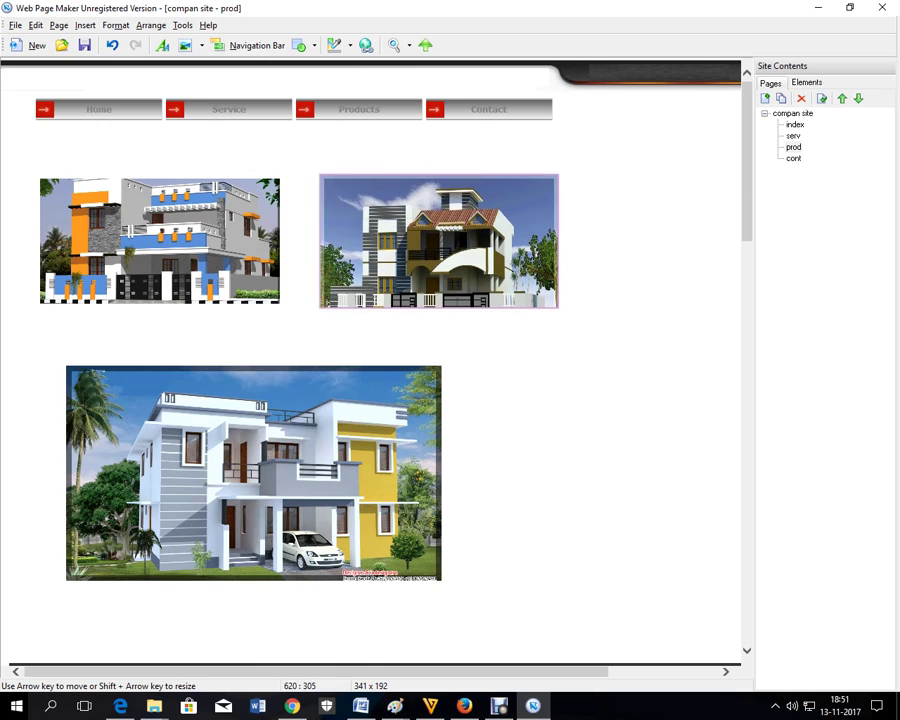
# - Enlarge the lower house picture to span the content width
pyautogui.click(429, 419)
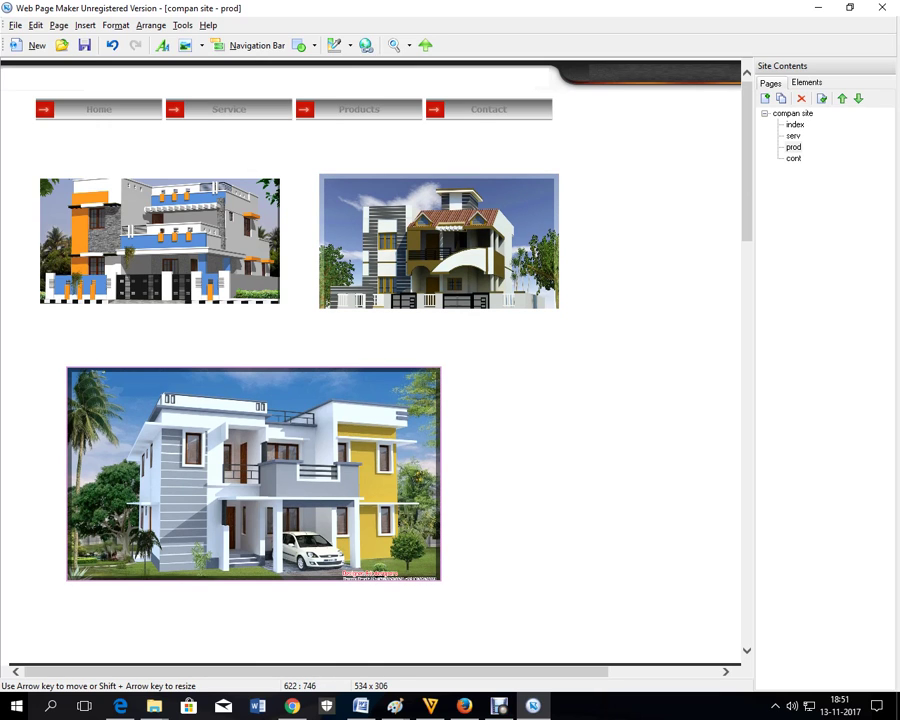
pyautogui.moveTo(440, 580); pyautogui.dragTo(572, 629)
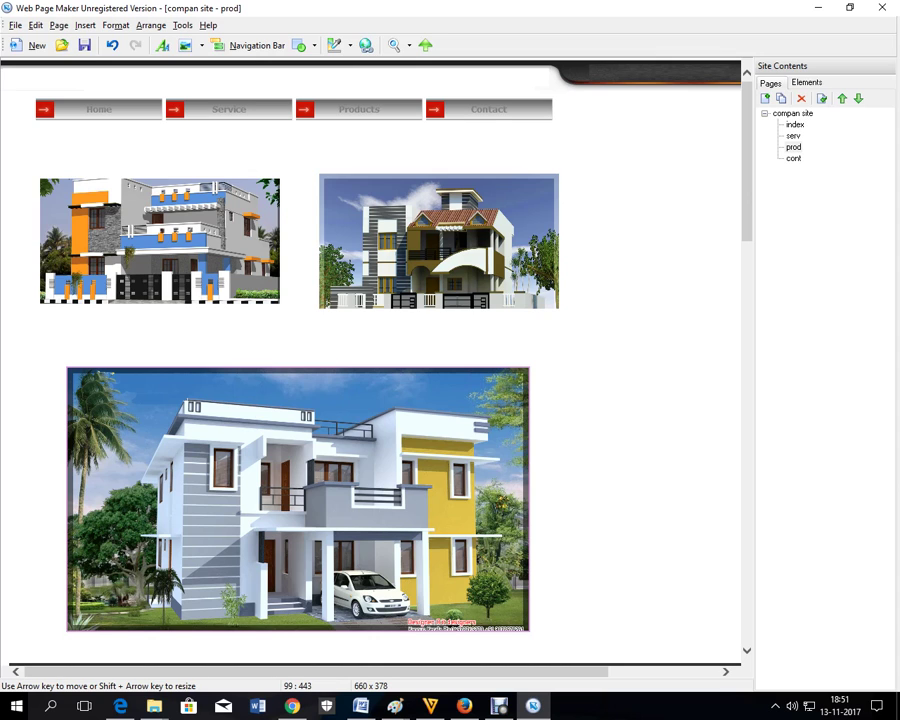
pyautogui.moveTo(67, 367); pyautogui.dragTo(36, 350)
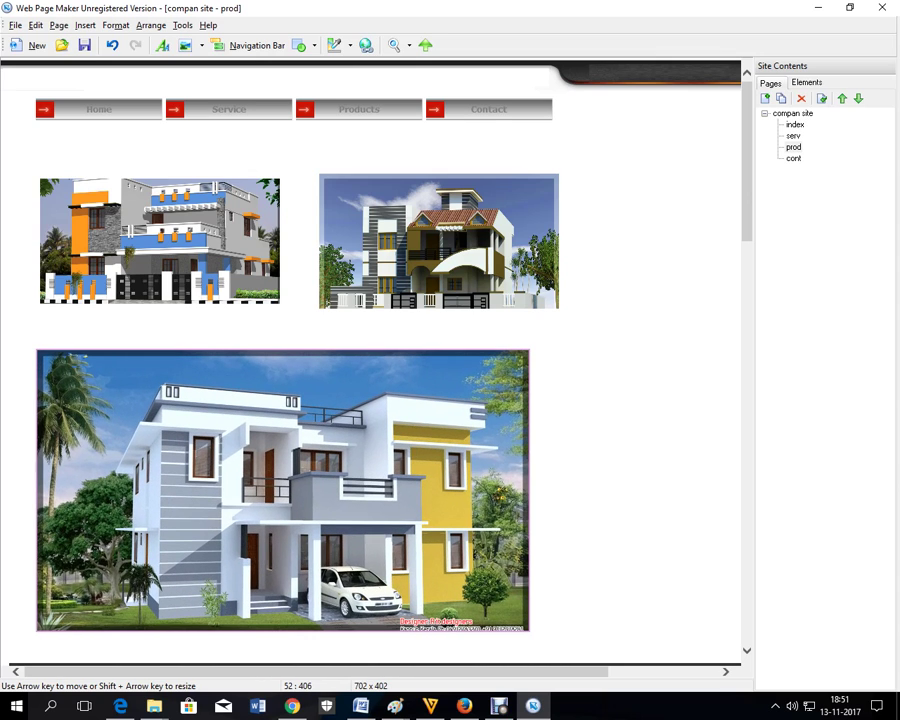
pyautogui.moveTo(515, 400); pyautogui.dragTo(527, 400)
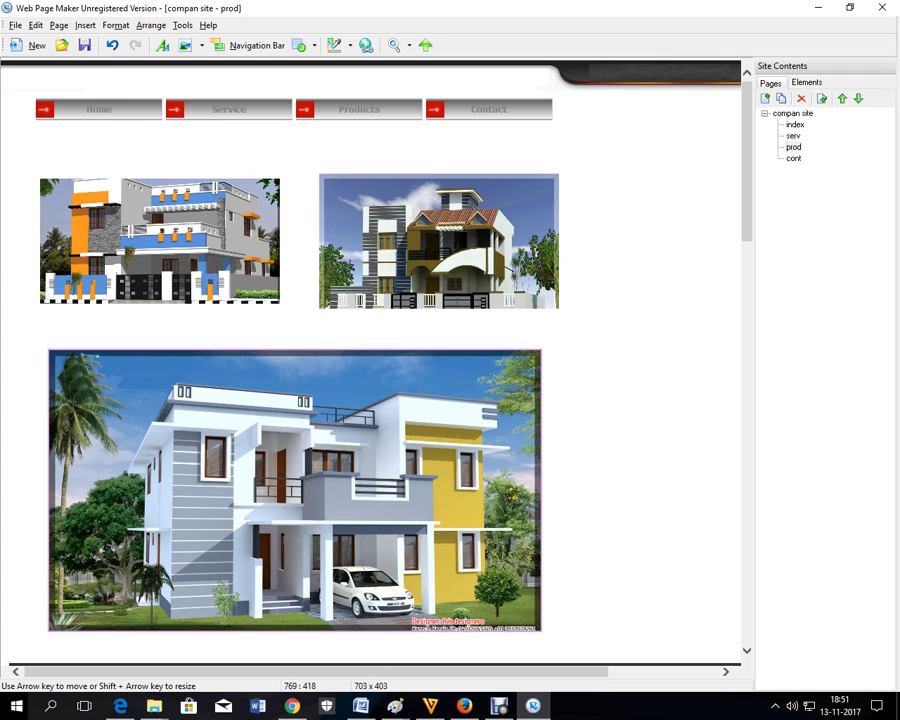
pyautogui.moveTo(541, 350); pyautogui.dragTo(569, 334)
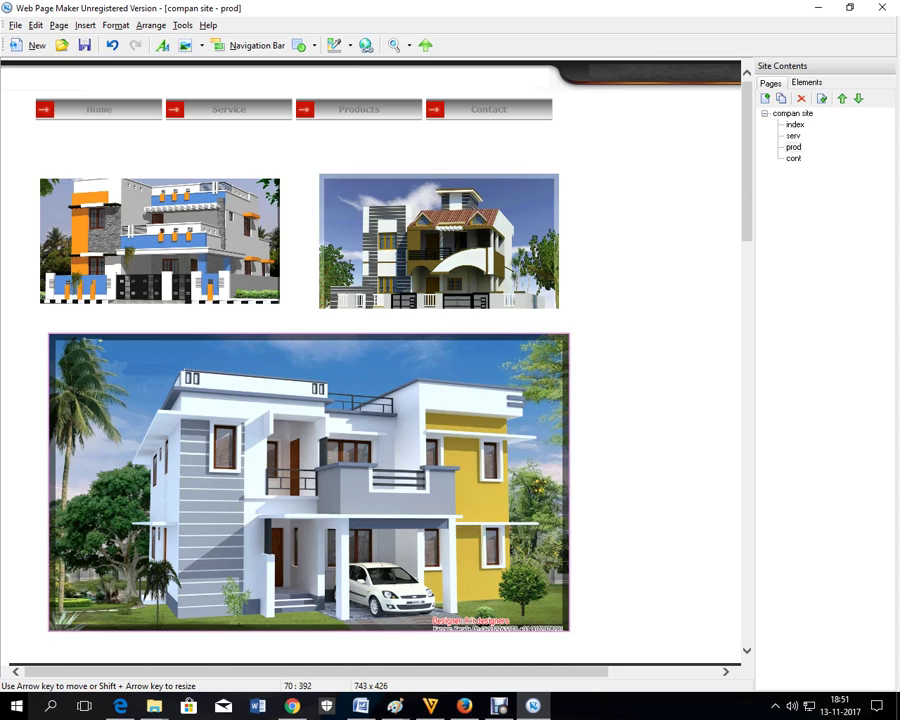
pyautogui.moveTo(49, 334); pyautogui.dragTo(38, 327)
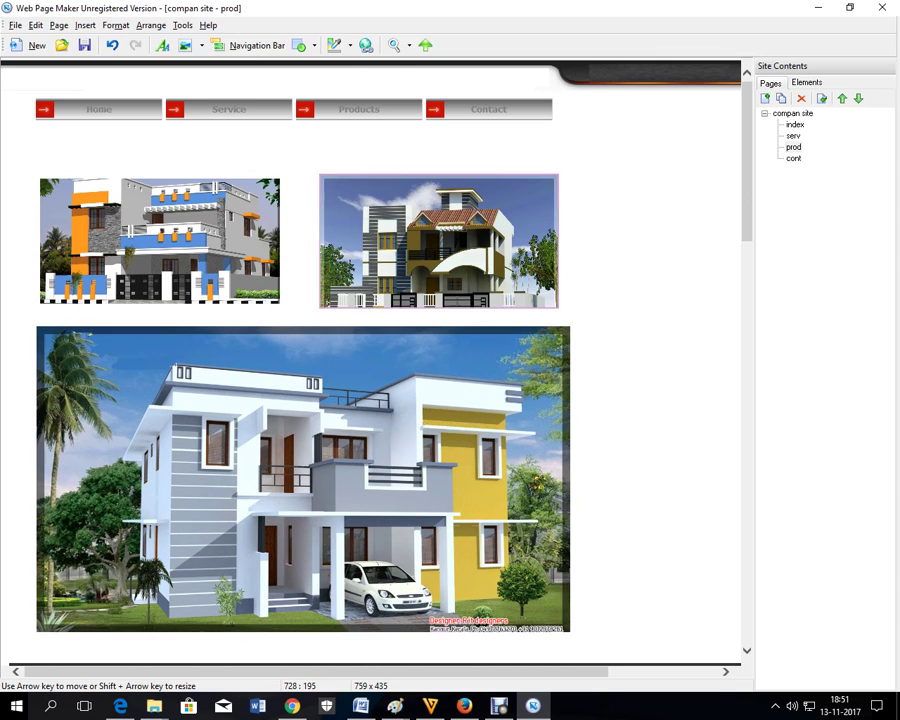
# - Nudge the second thumbnail slightly right and open the cont page
pyautogui.moveTo(510, 190); pyautogui.dragTo(517, 196)
pyautogui.click(621, 220)
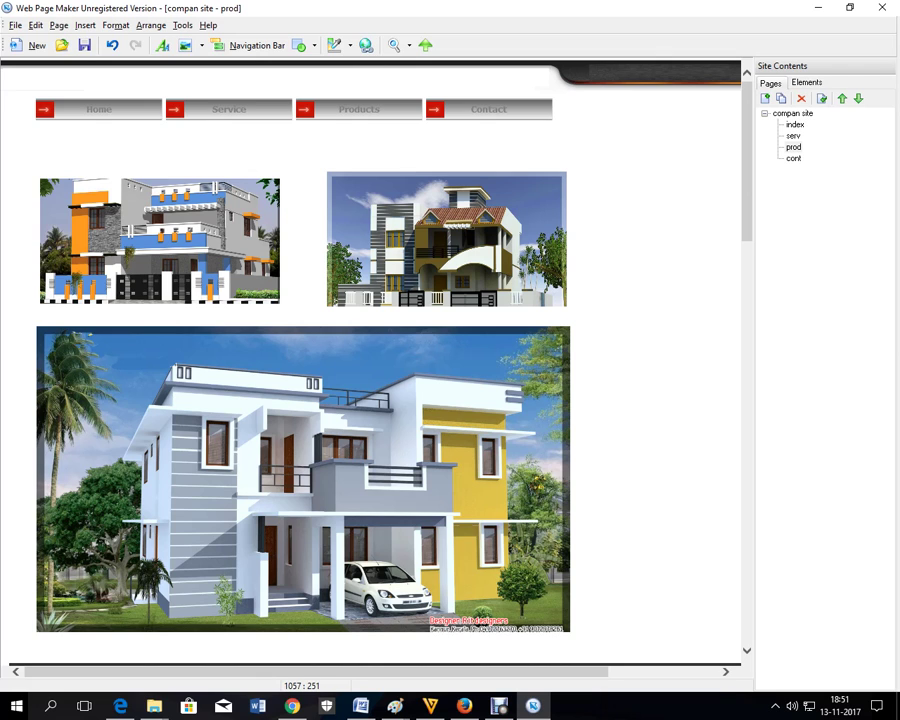
pyautogui.doubleClick(793, 158)
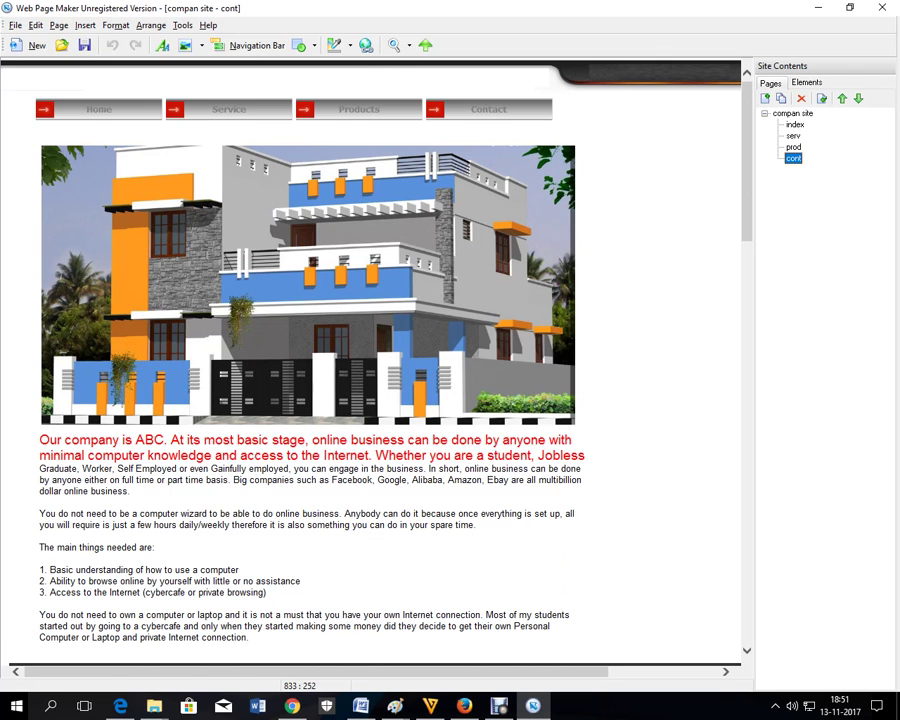
# - Delete the cont page's house image and move its text block up to the top
pyautogui.click(400, 290)
pyautogui.press('Delete')
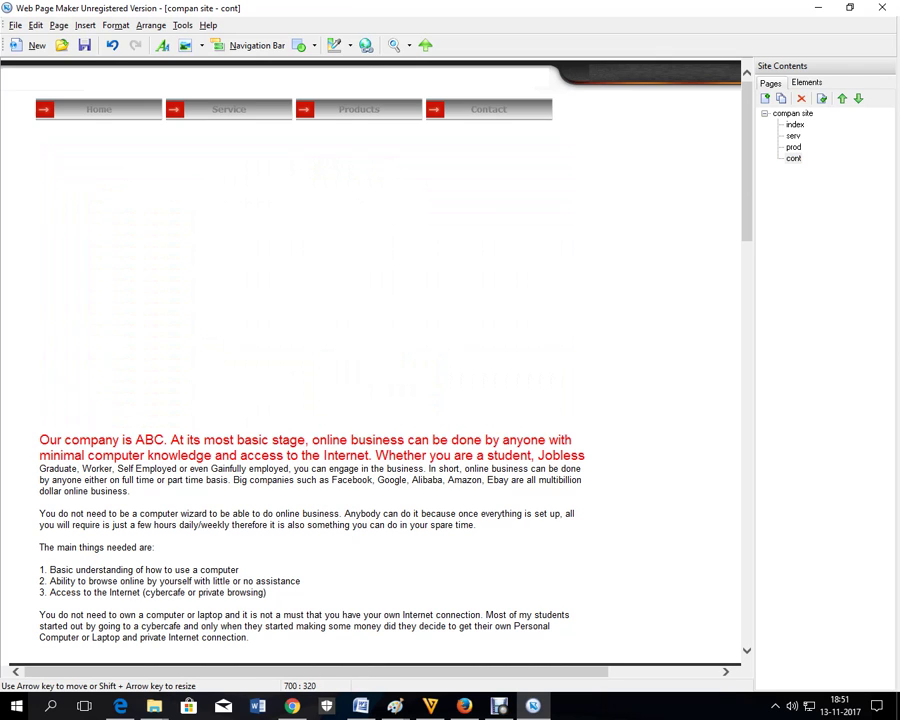
pyautogui.moveTo(205, 483); pyautogui.dragTo(220, 269)
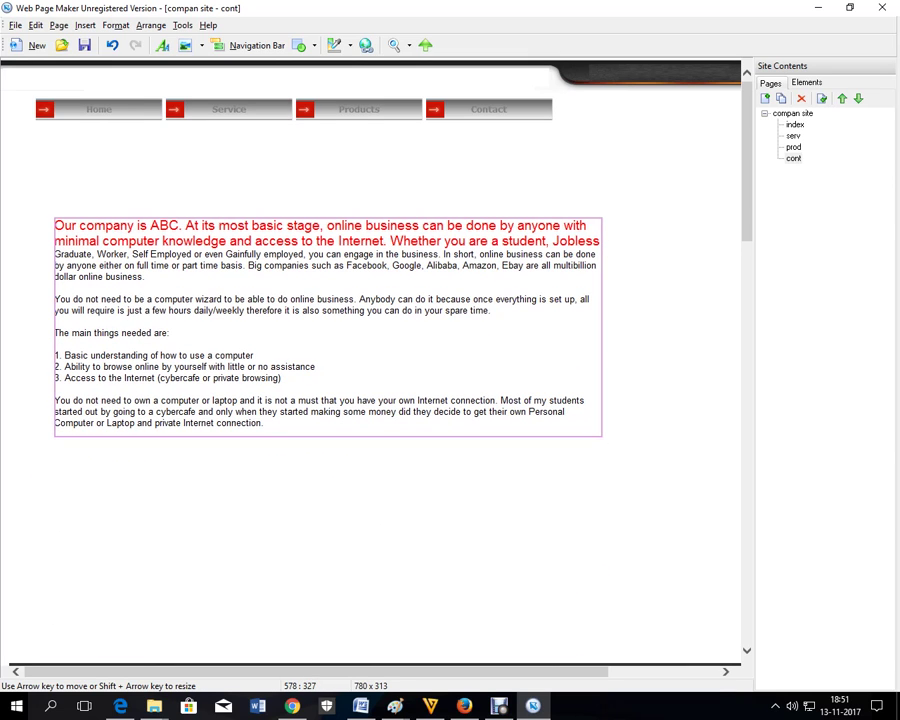
# - Replace the text block's content with a contact phone line and e-mail line
pyautogui.doubleClick(274, 323)
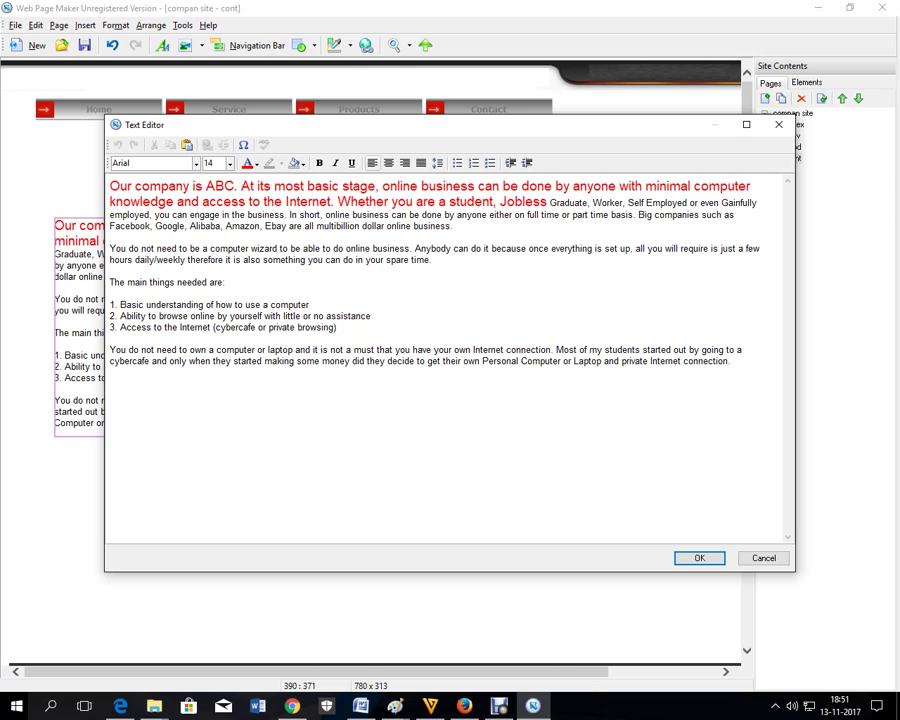
pyautogui.hotkey('ctrl', 'a')
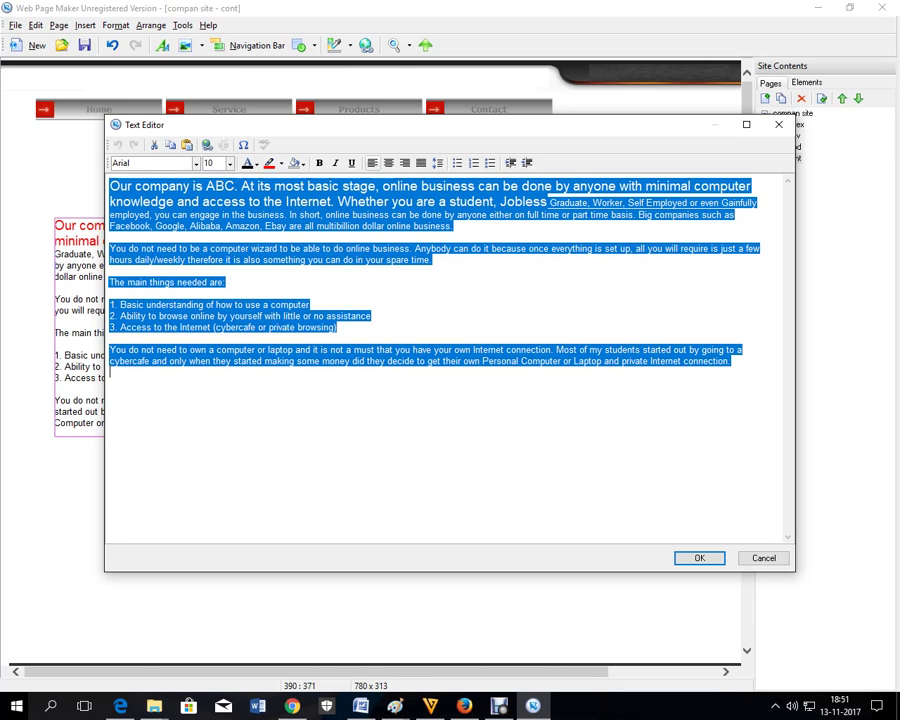
pyautogui.press('Delete')
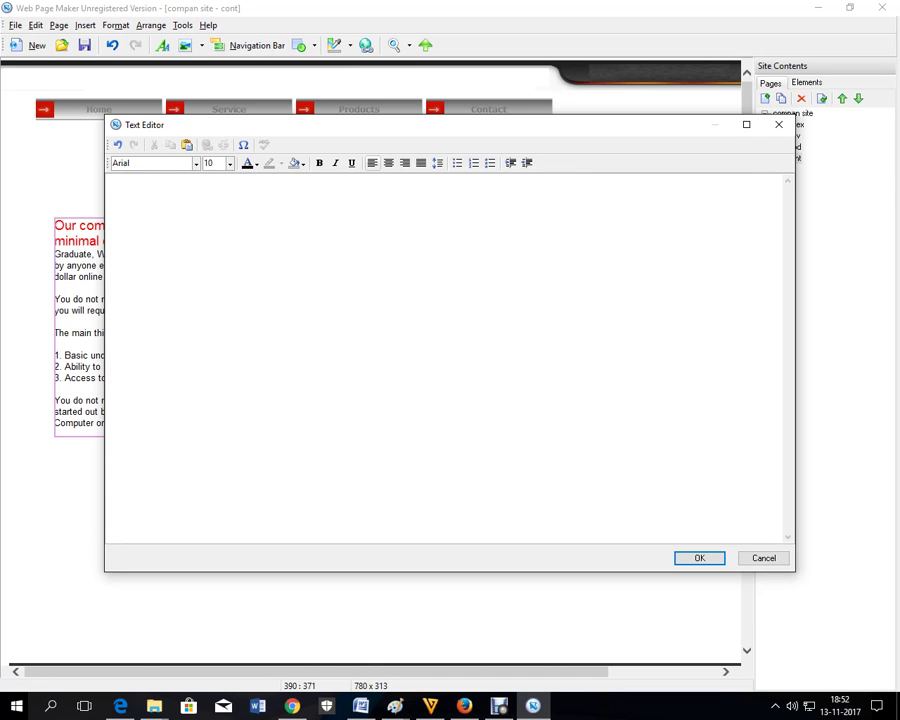
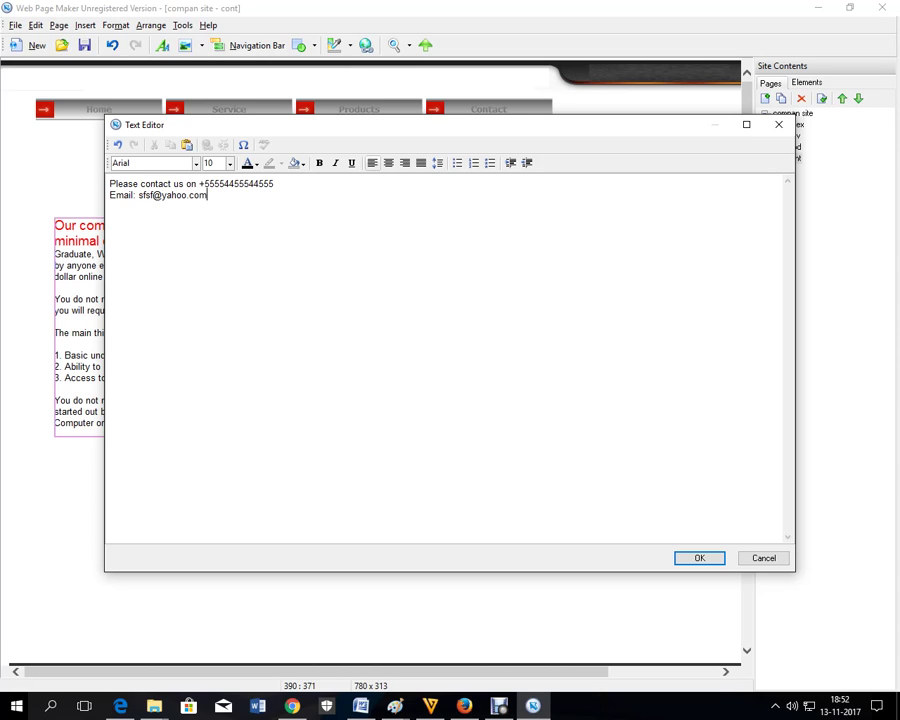
# - Set the contact text to size 20 with a dark highlight
pyautogui.hotkey('ctrl', 'a')
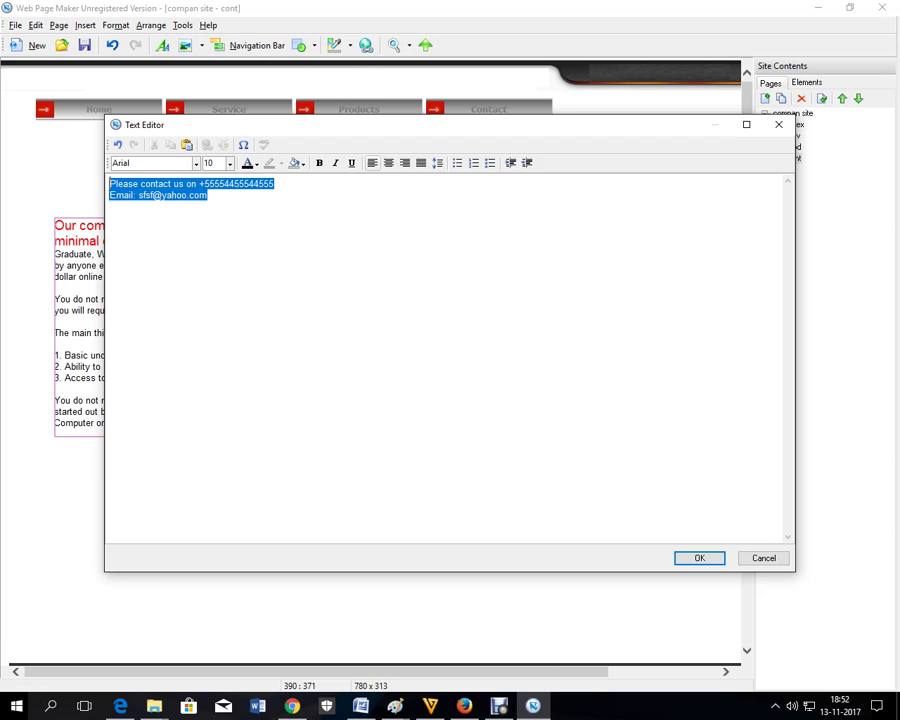
pyautogui.click(229, 163)
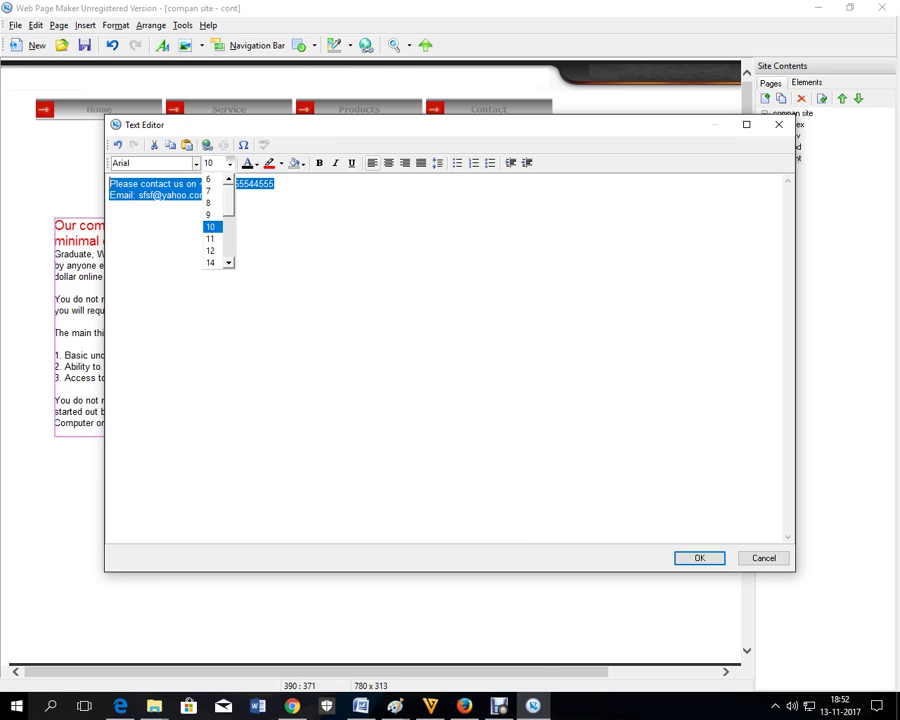
pyautogui.scroll(-2, 215, 220)
pyautogui.click(210, 262)
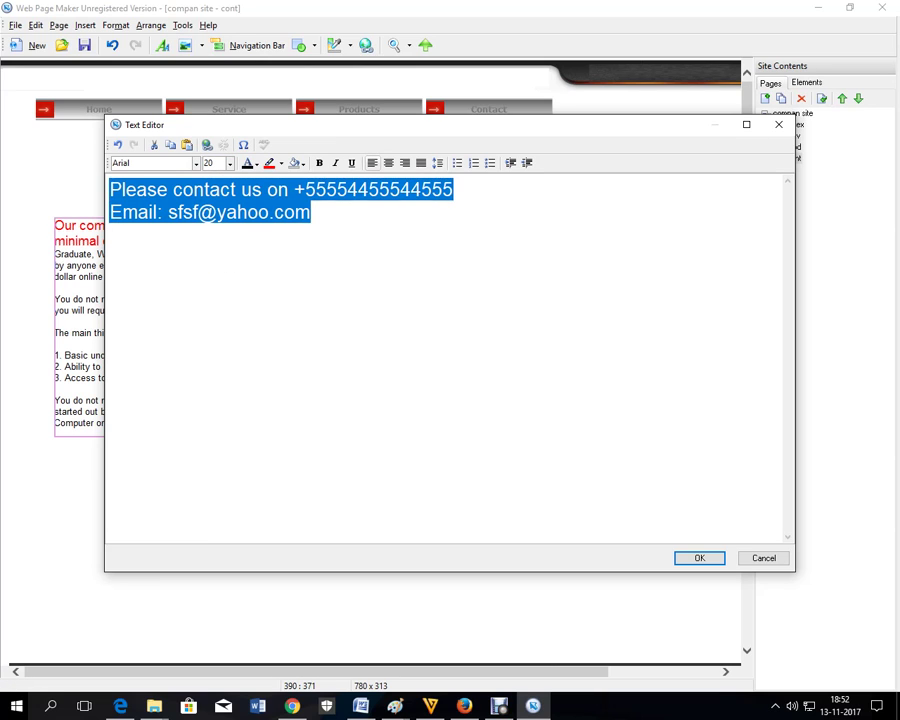
pyautogui.click(281, 163)
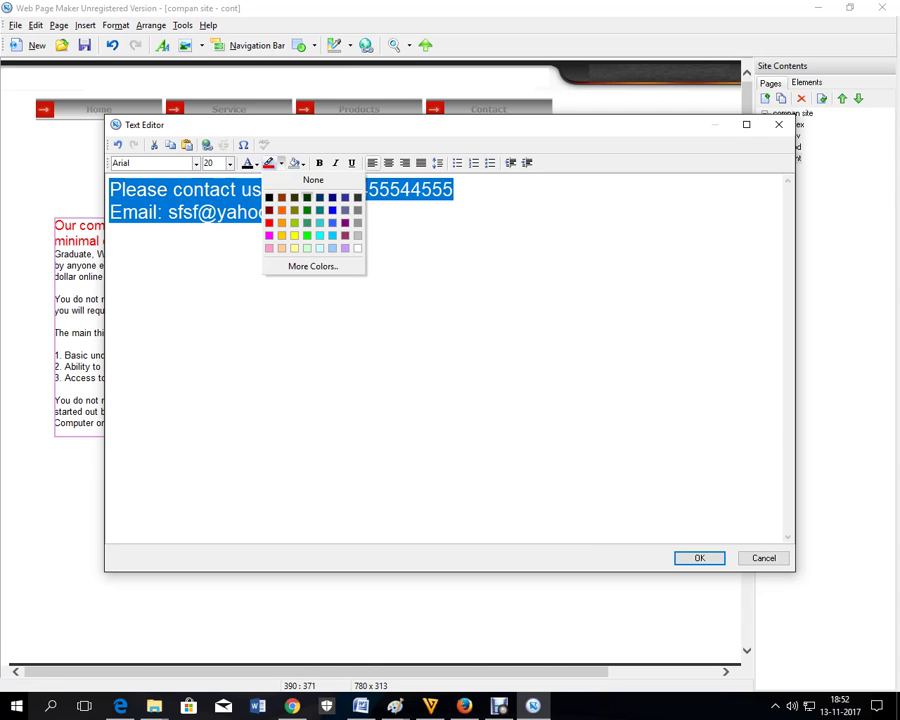
pyautogui.click(332, 198)
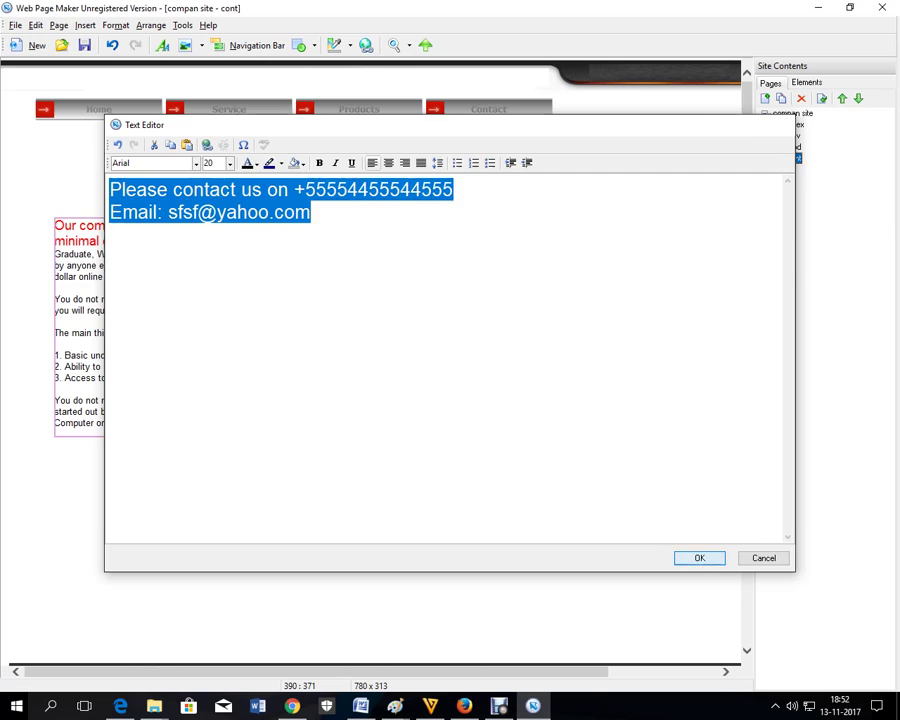
pyautogui.click(699, 557)
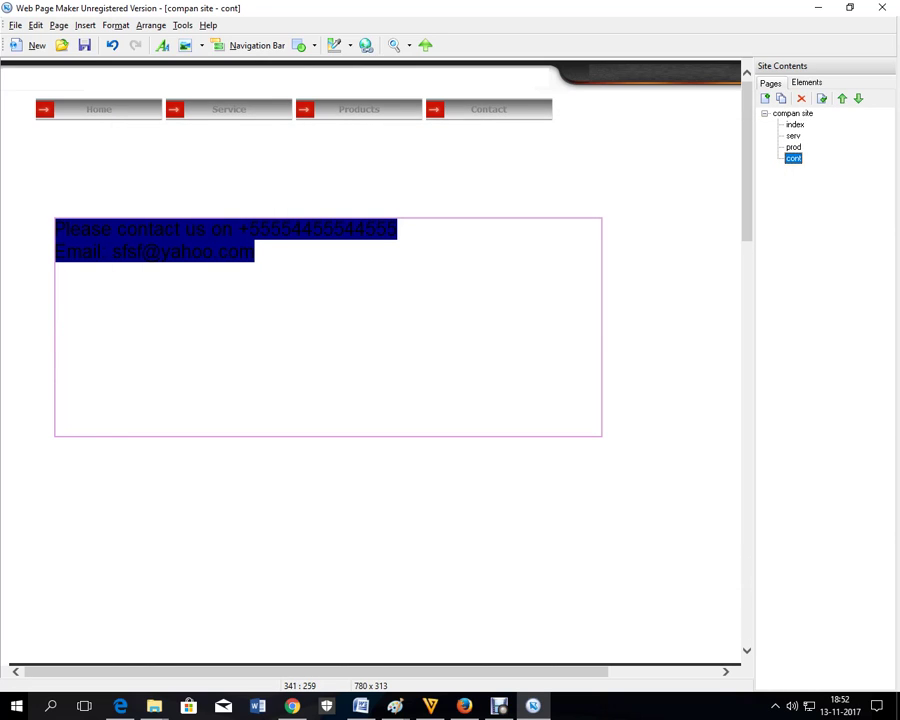
# - Reopen the contact text and set its highlight to none
pyautogui.doubleClick(261, 262)
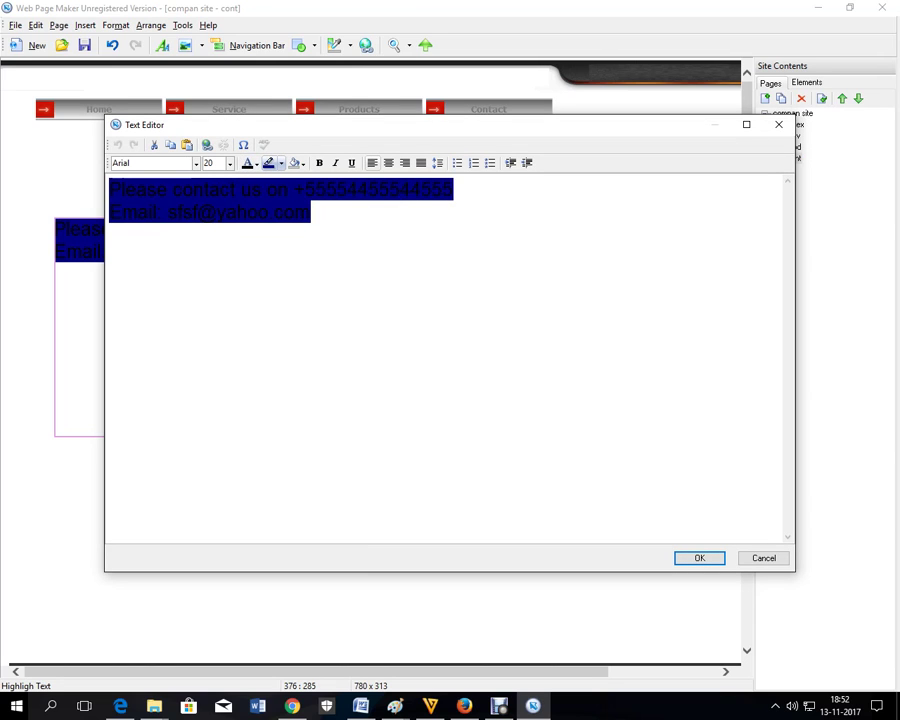
pyautogui.click(281, 163)
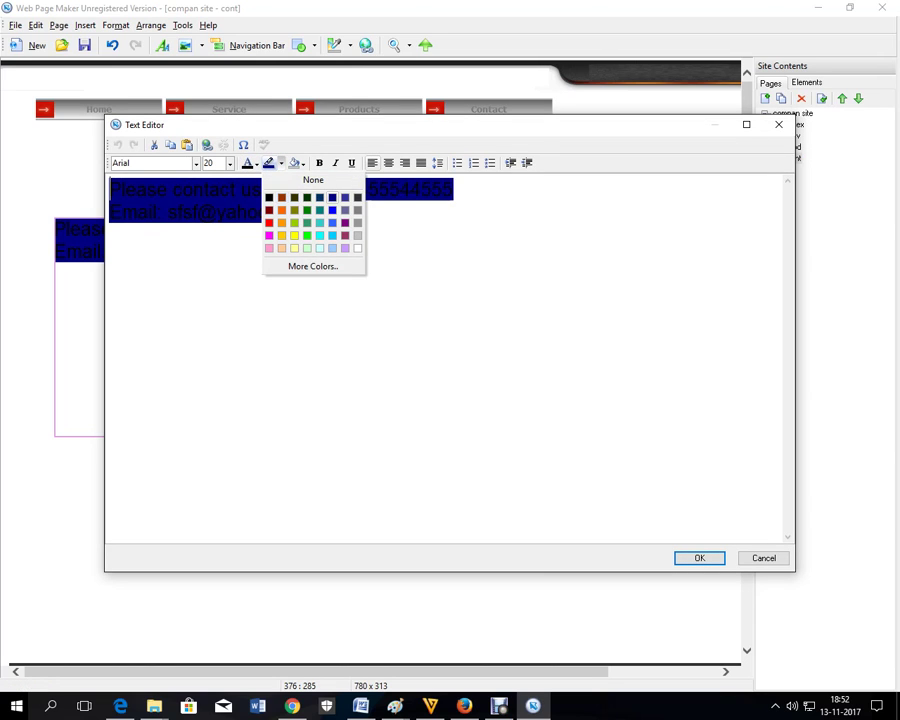
pyautogui.click(268, 220)
pyautogui.click(281, 163)
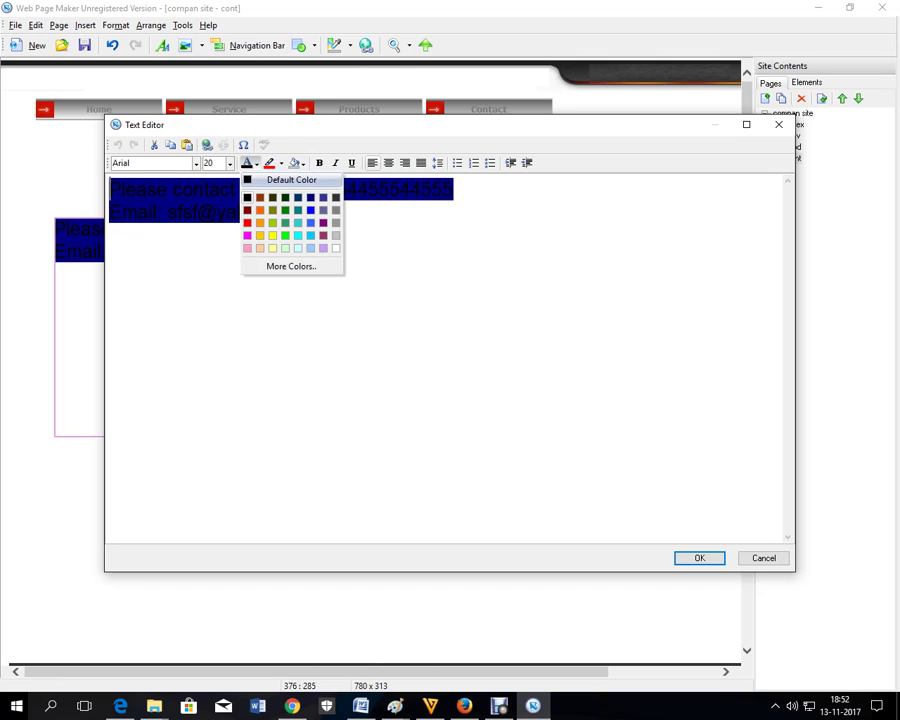
pyautogui.click(330, 247)
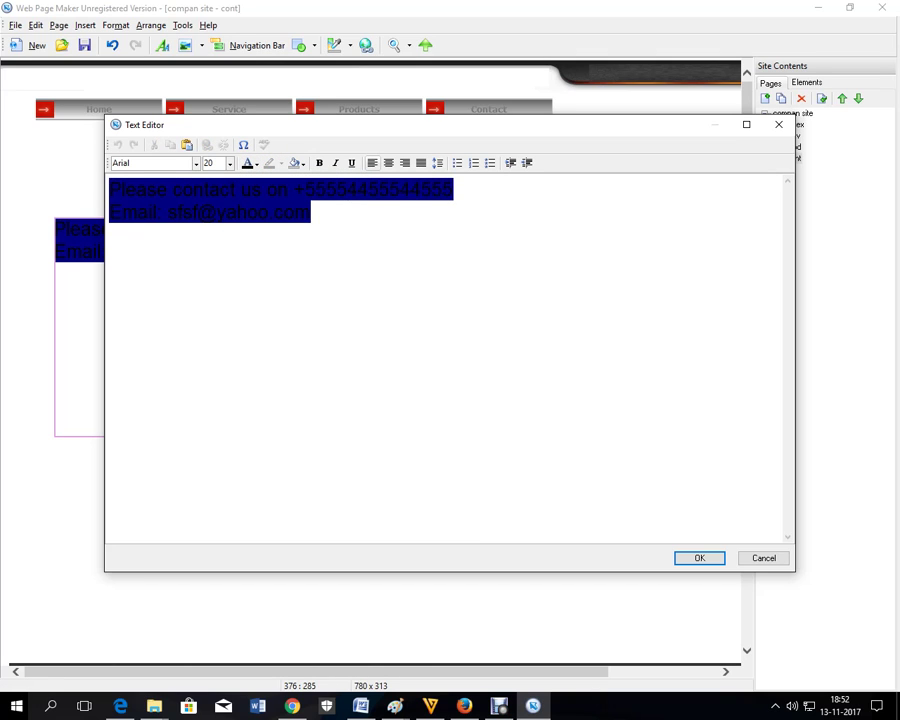
pyautogui.click(268, 163)
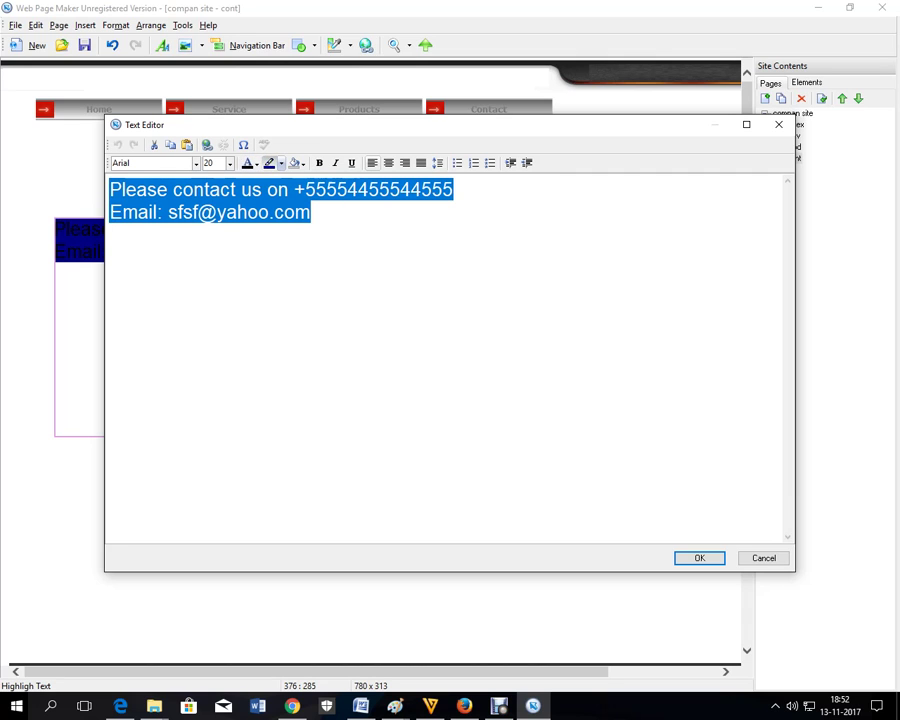
pyautogui.click(268, 163)
pyautogui.click(281, 163)
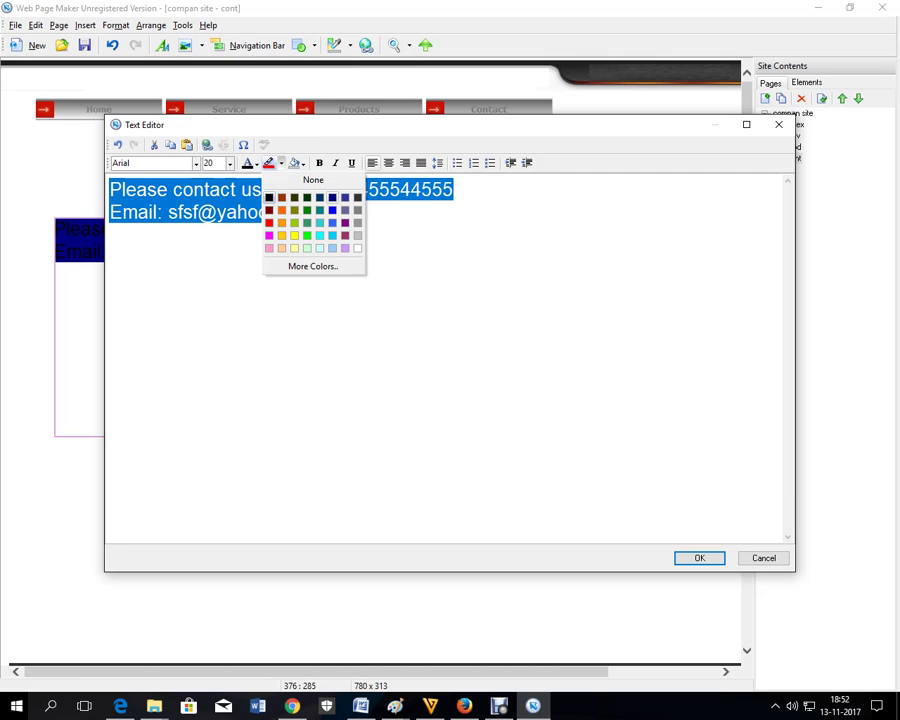
pyautogui.click(281, 163)
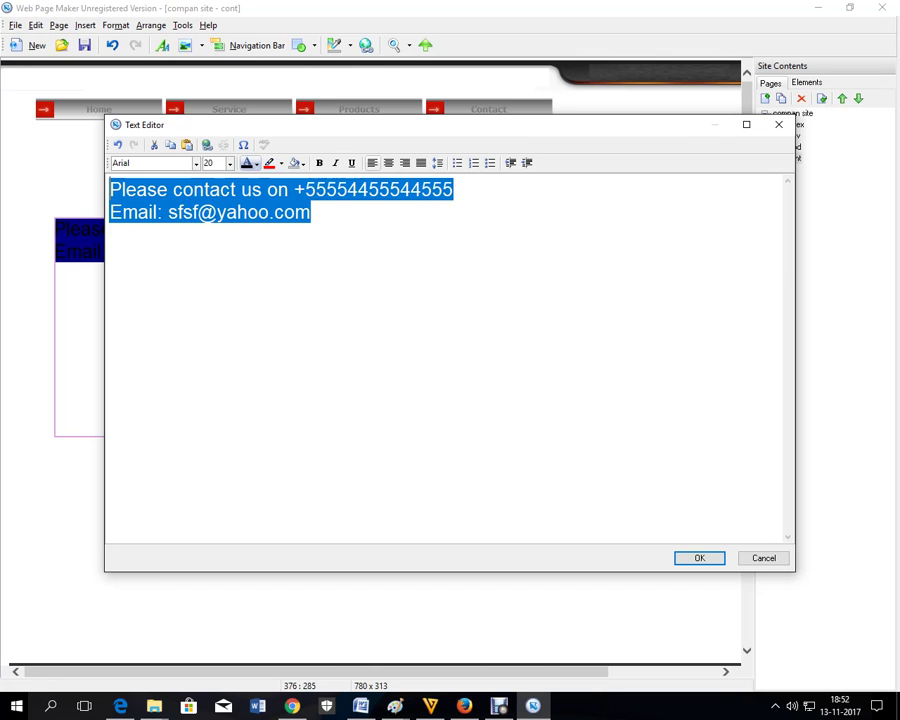
# - Make the contact text blue and move its box up-left under the navigation bar
pyautogui.click(256, 163)
pyautogui.click(219, 150)
pyautogui.click(311, 212)
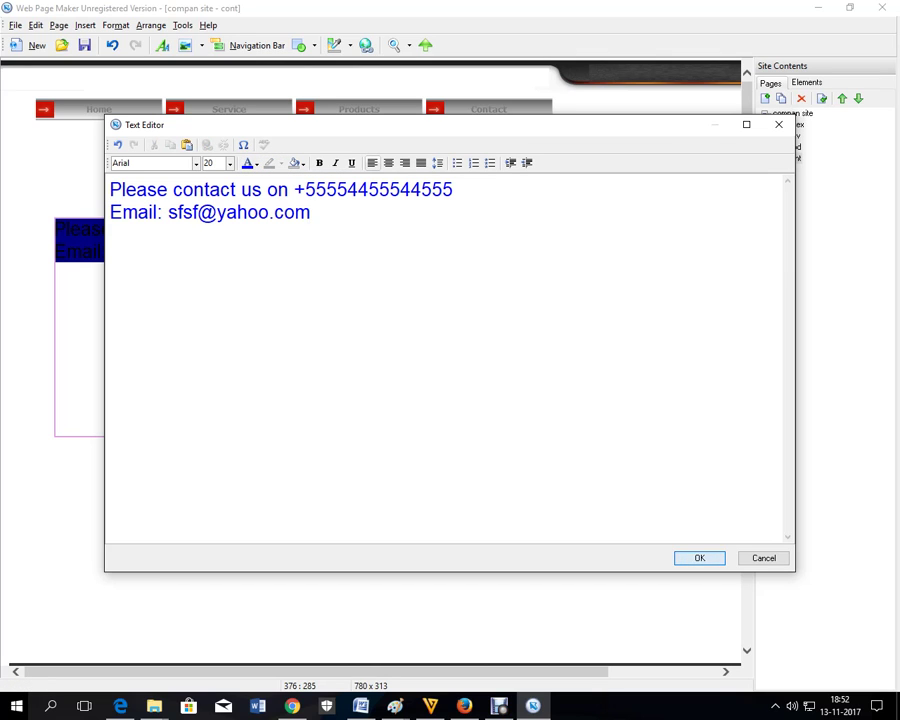
pyautogui.click(699, 558)
pyautogui.moveTo(300, 300); pyautogui.dragTo(285, 230)
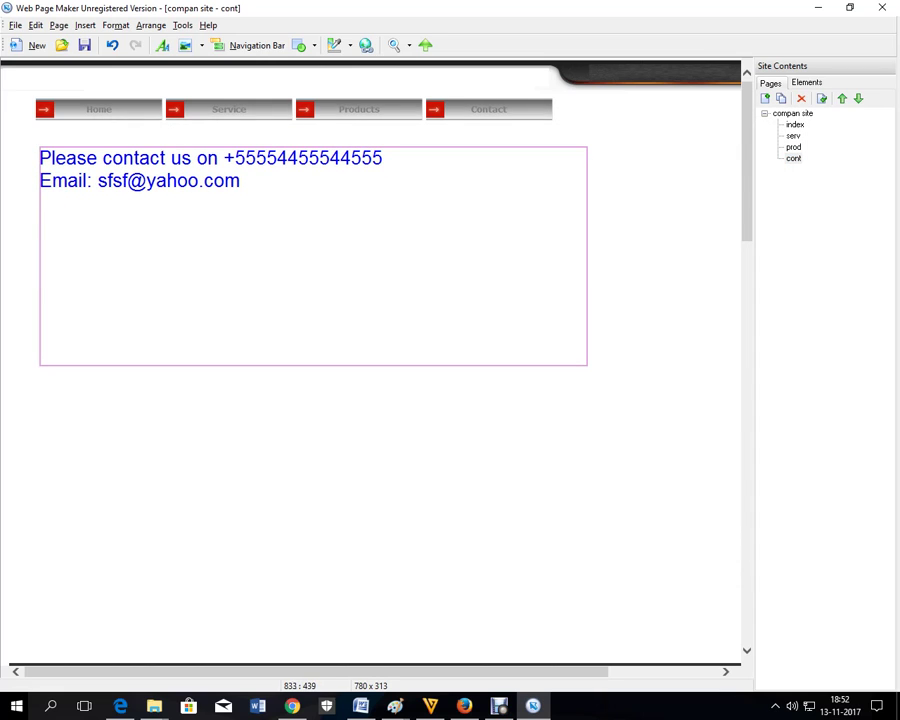
# - Look over the serv page, return to index and right-click its navigation bar
pyautogui.click(608, 373)
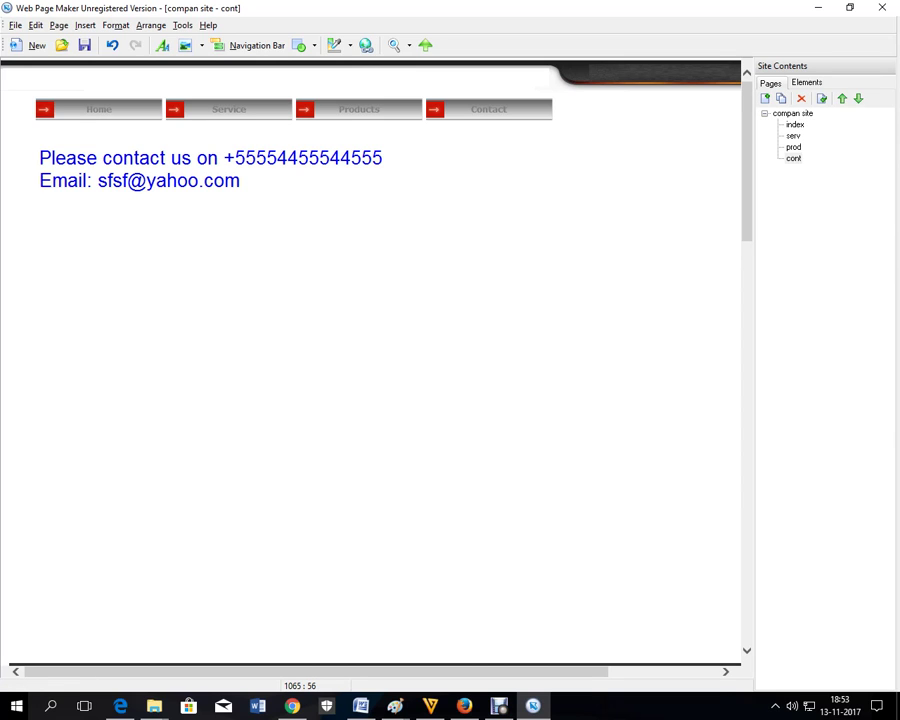
pyautogui.click(795, 124)
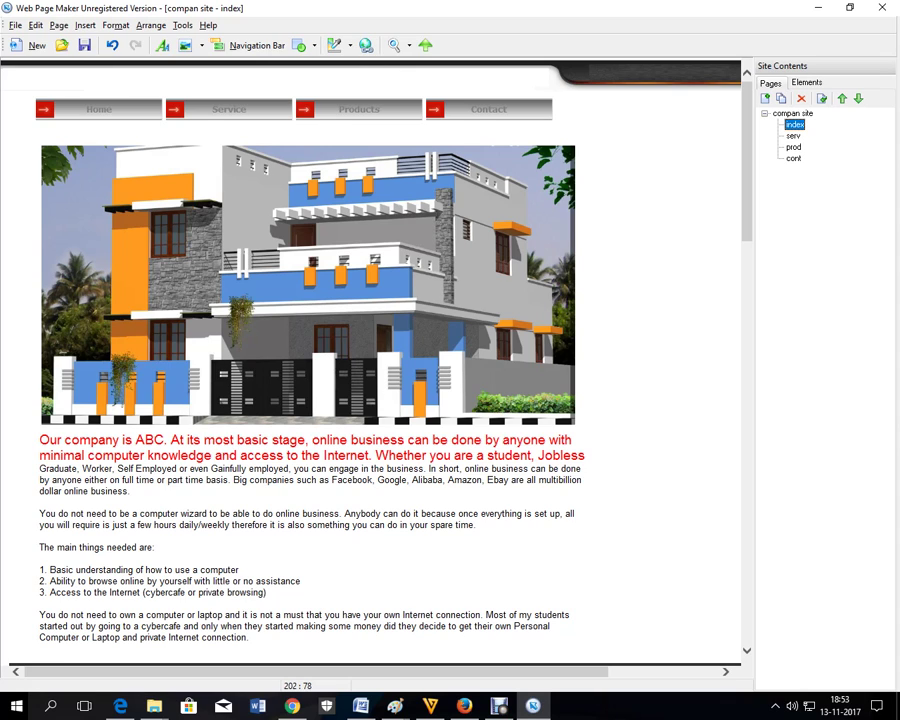
pyautogui.click(137, 112)
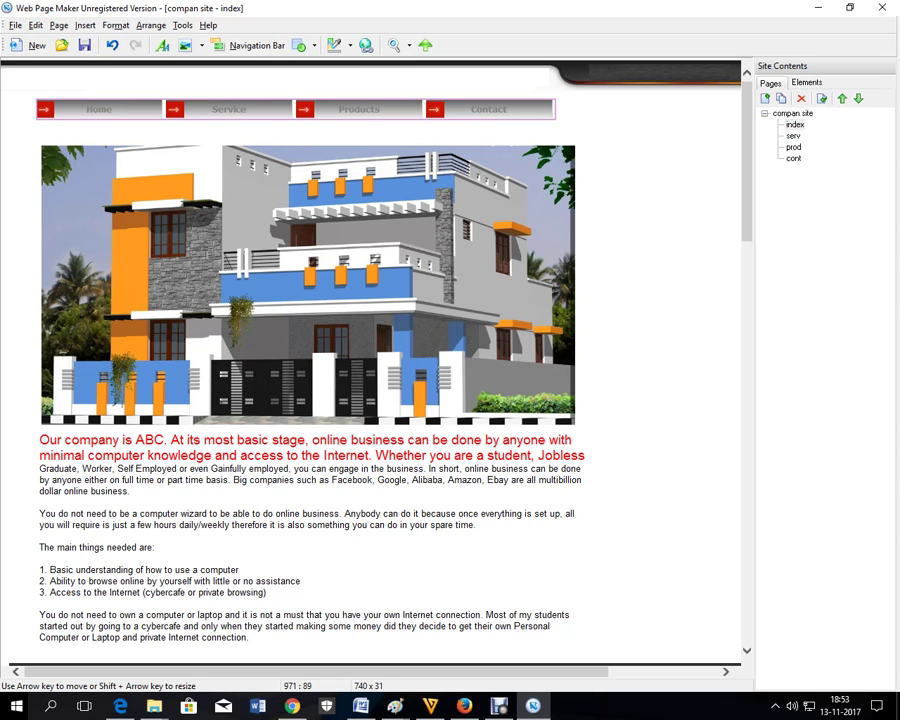
pyautogui.click(793, 135)
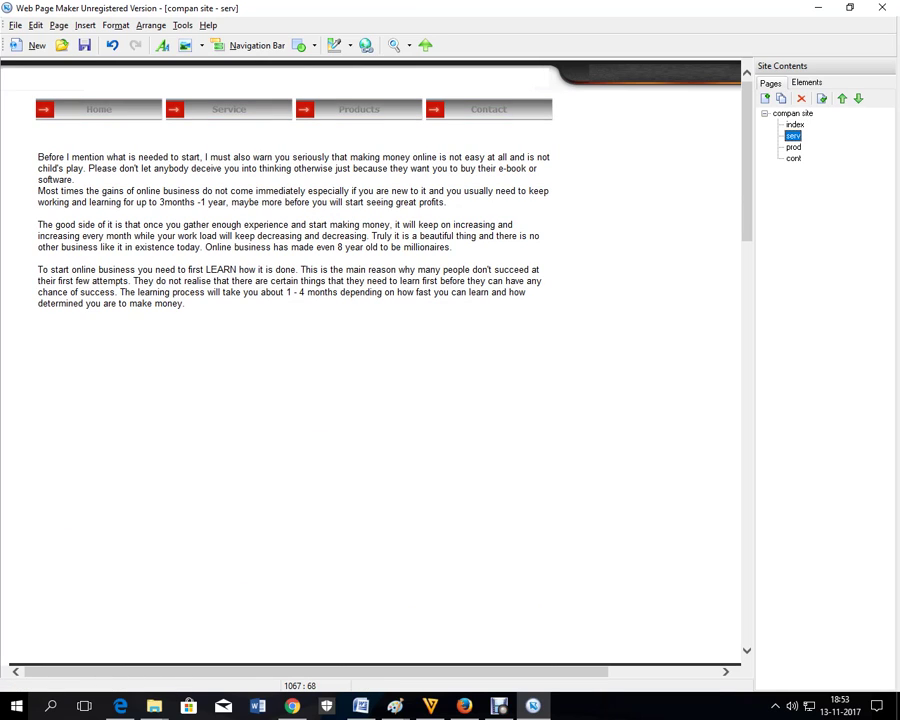
pyautogui.click(794, 124)
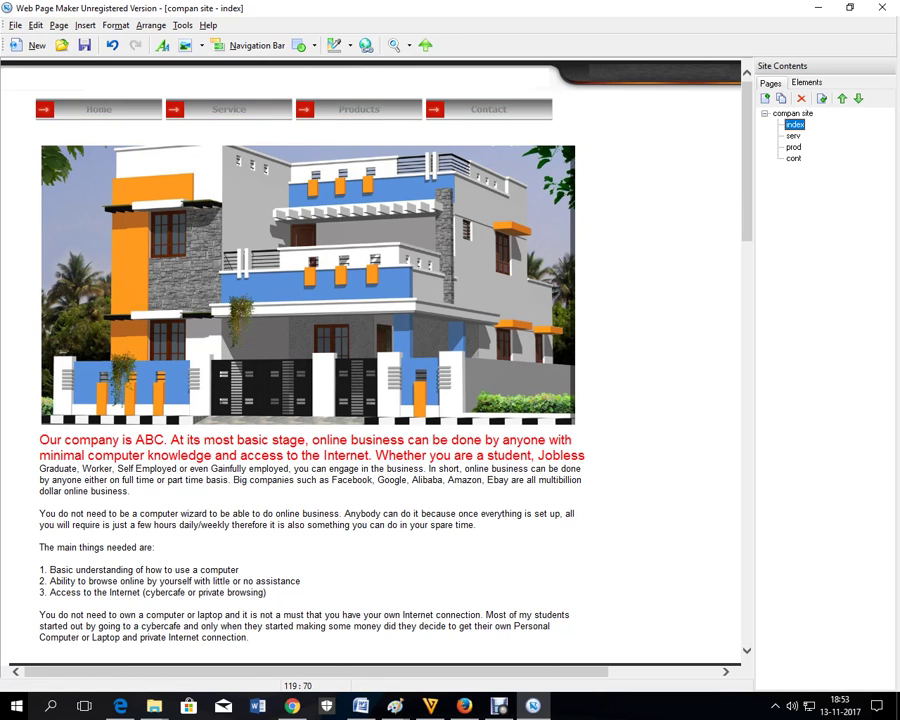
pyautogui.click(86, 108)
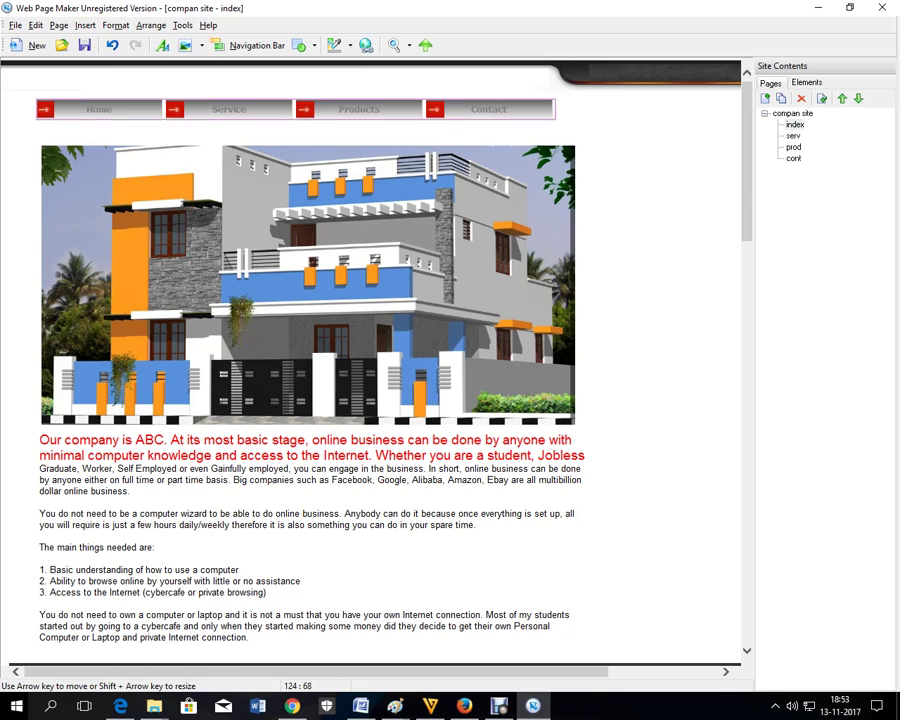
pyautogui.rightClick(86, 104)
# - Link the Home, Service, Products and Contact buttons to index, serv, prod and cont
pyautogui.click(131, 277)
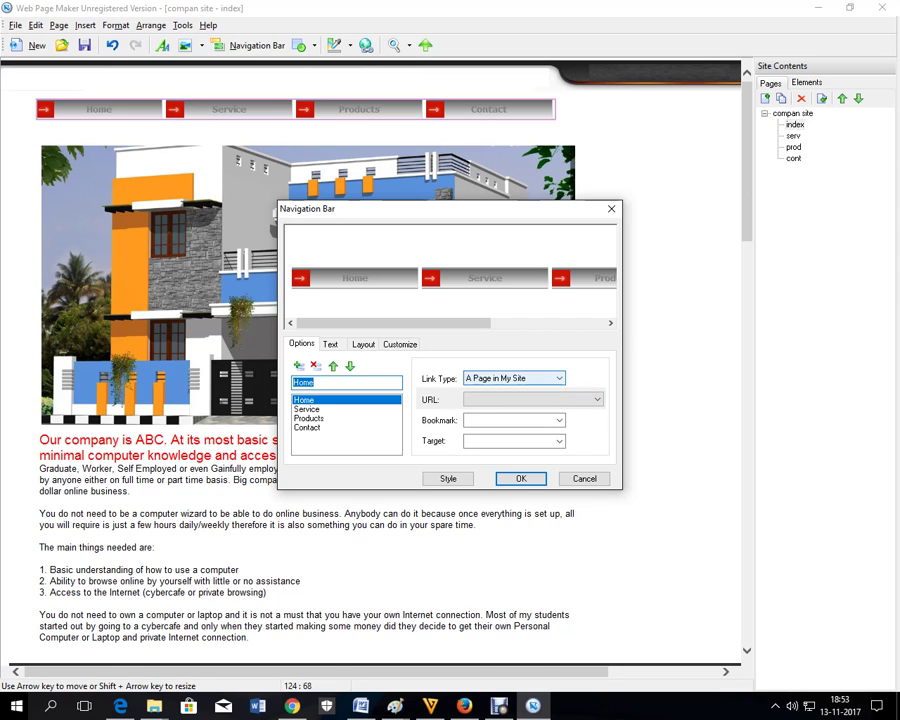
pyautogui.click(597, 399)
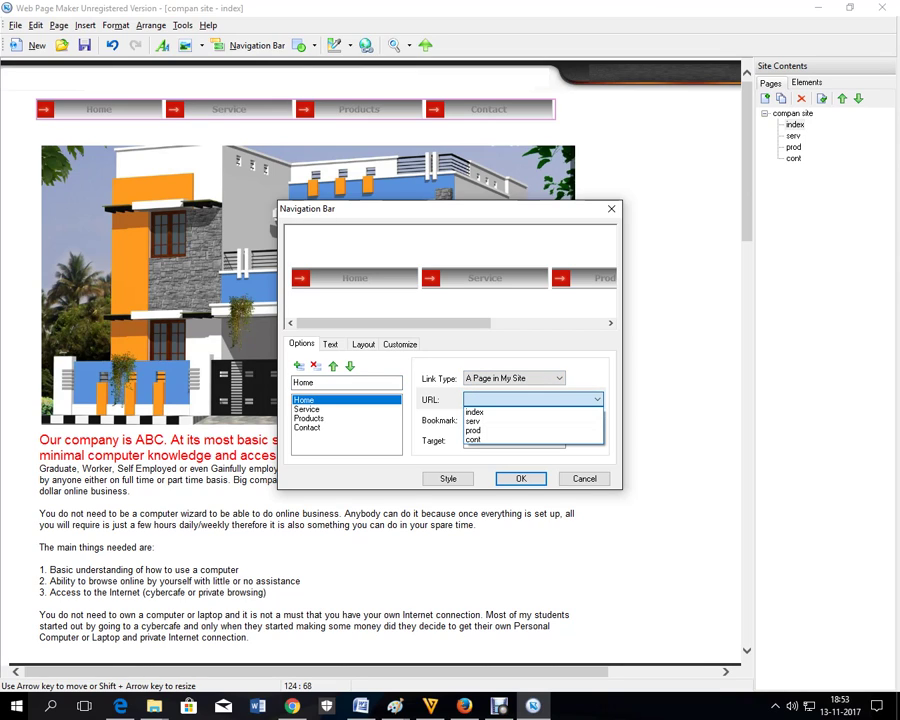
pyautogui.click(475, 411)
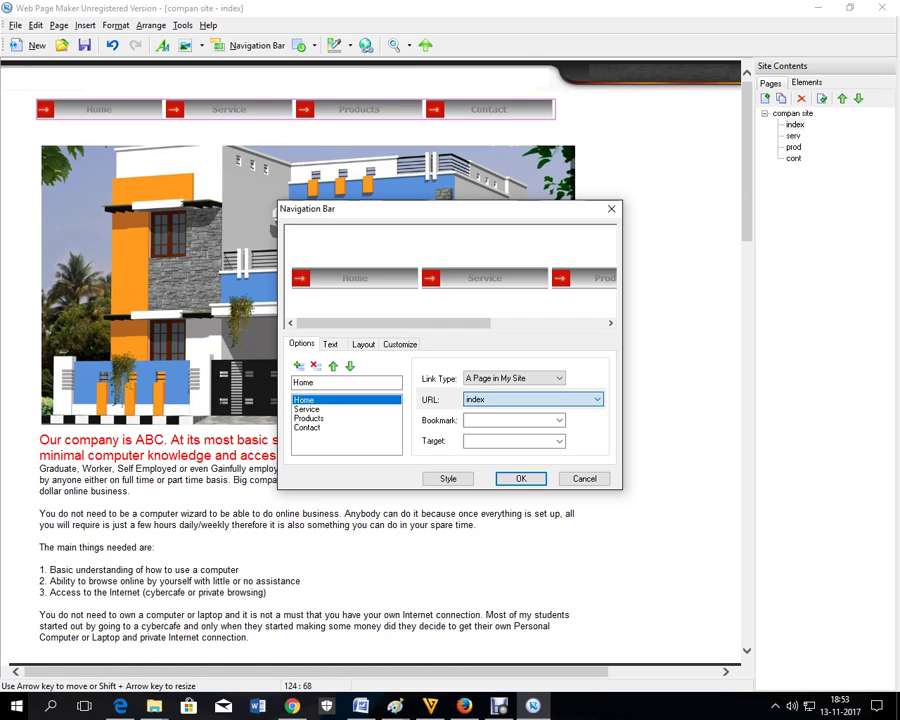
pyautogui.click(306, 409)
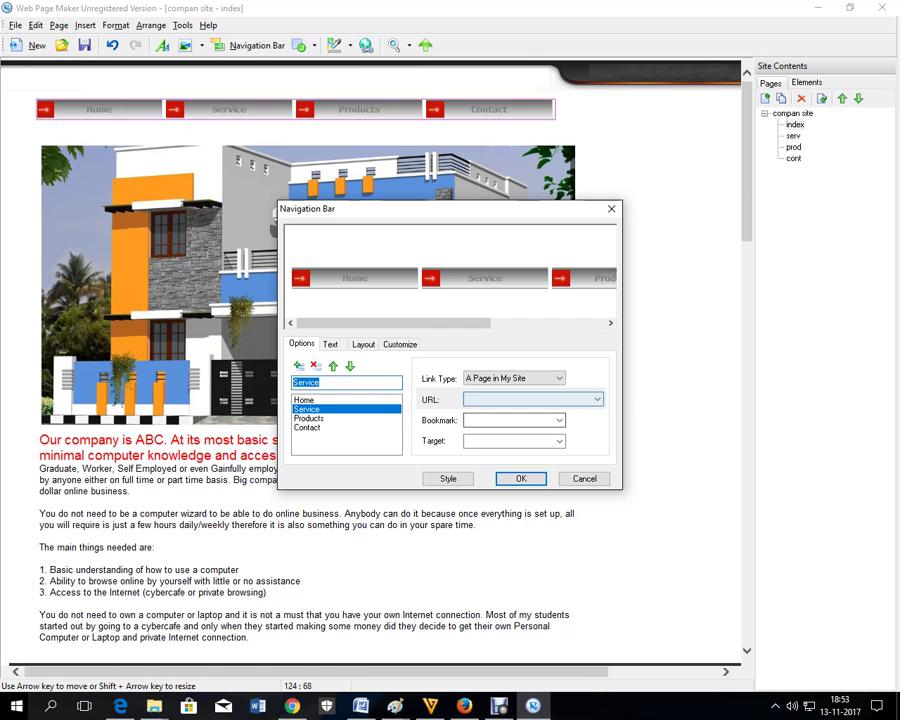
pyautogui.click(597, 399)
pyautogui.click(476, 420)
pyautogui.click(308, 418)
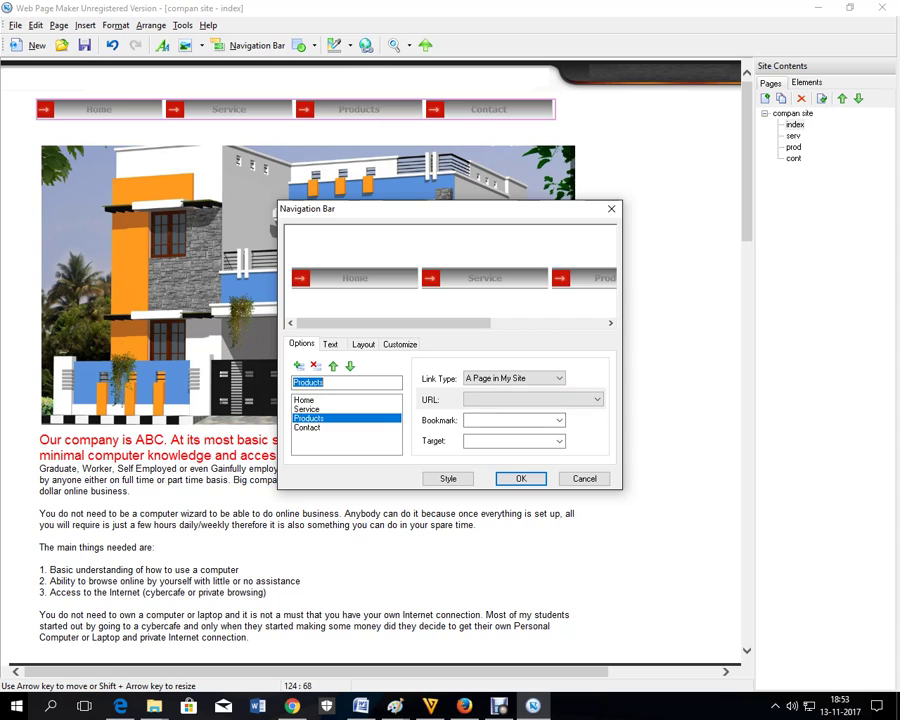
pyautogui.click(597, 399)
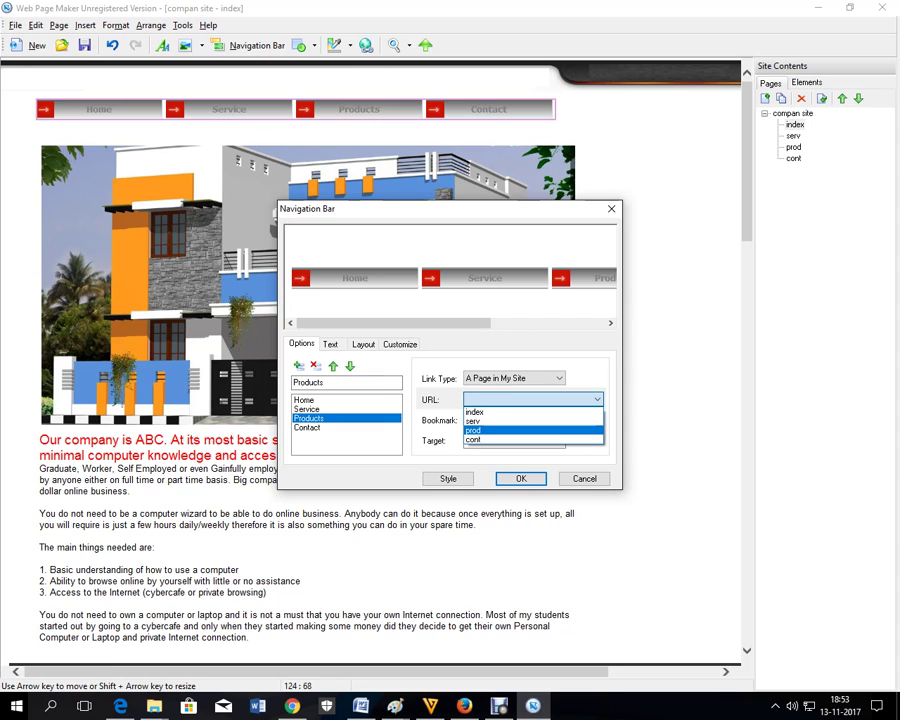
pyautogui.click(473, 430)
pyautogui.click(307, 427)
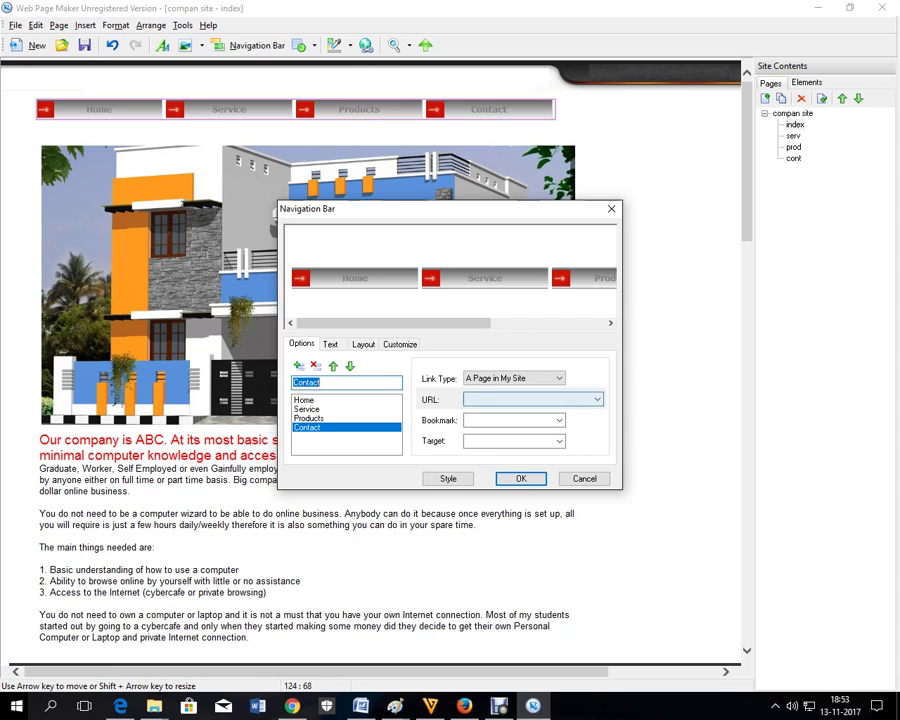
pyautogui.click(597, 399)
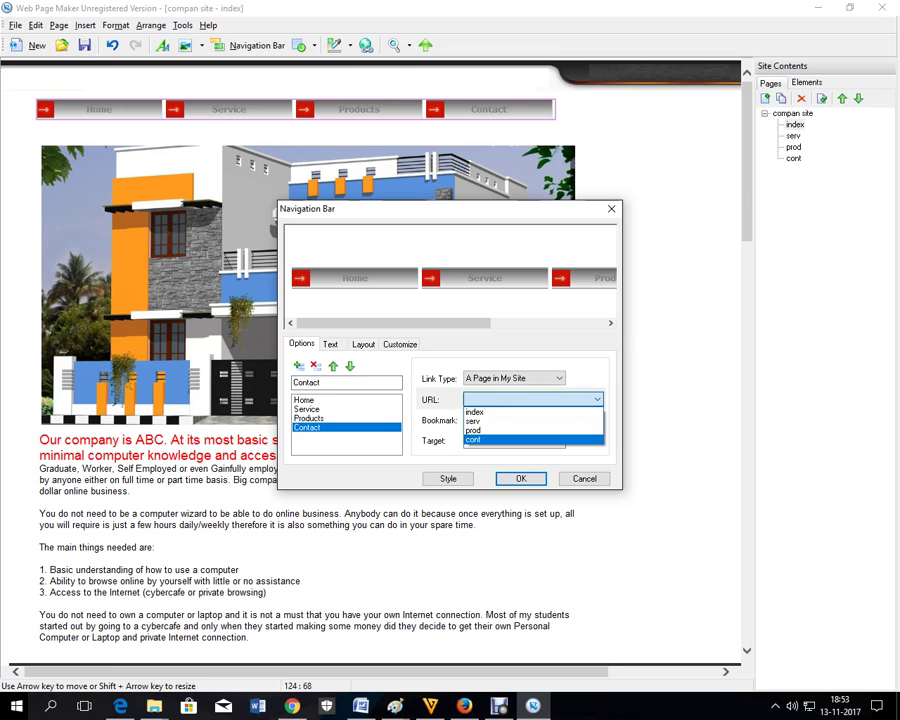
pyautogui.press('Return')
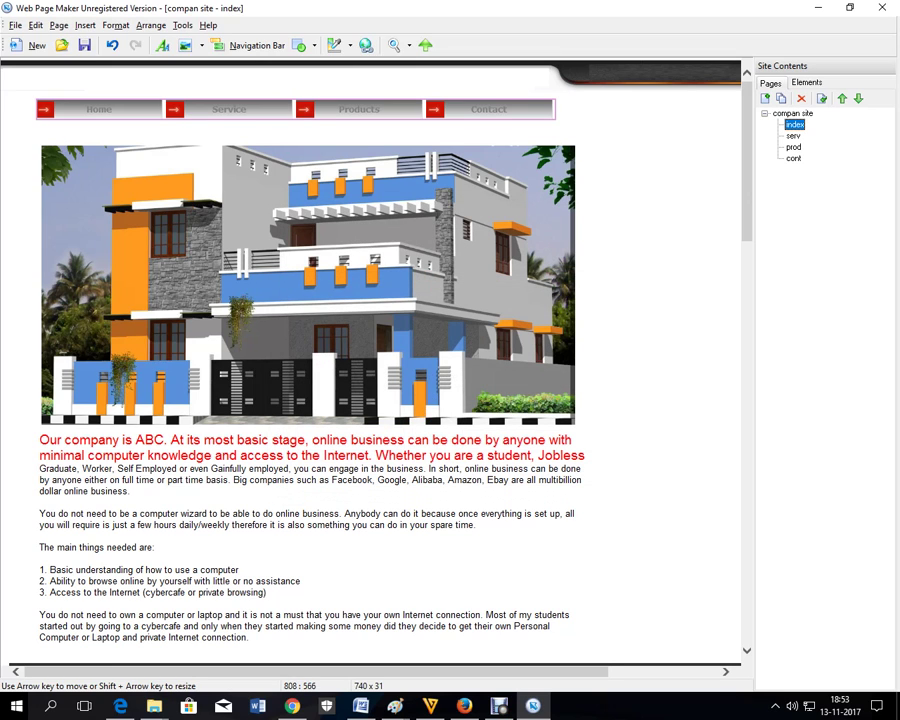
# - Delete the separate navigation bars from the serv and prod pages
pyautogui.click(631, 145)
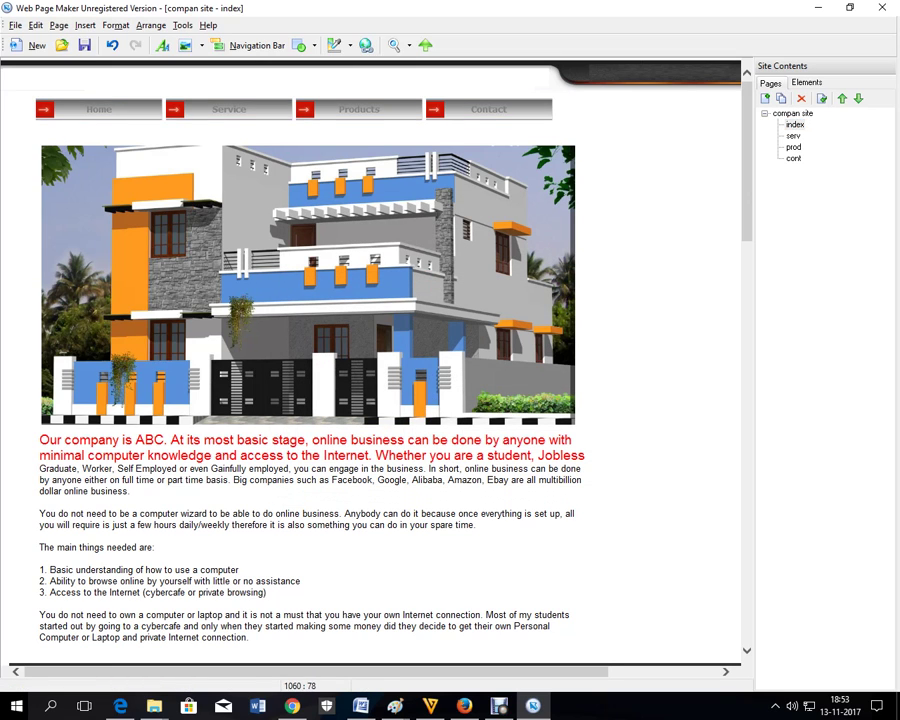
pyautogui.doubleClick(793, 136)
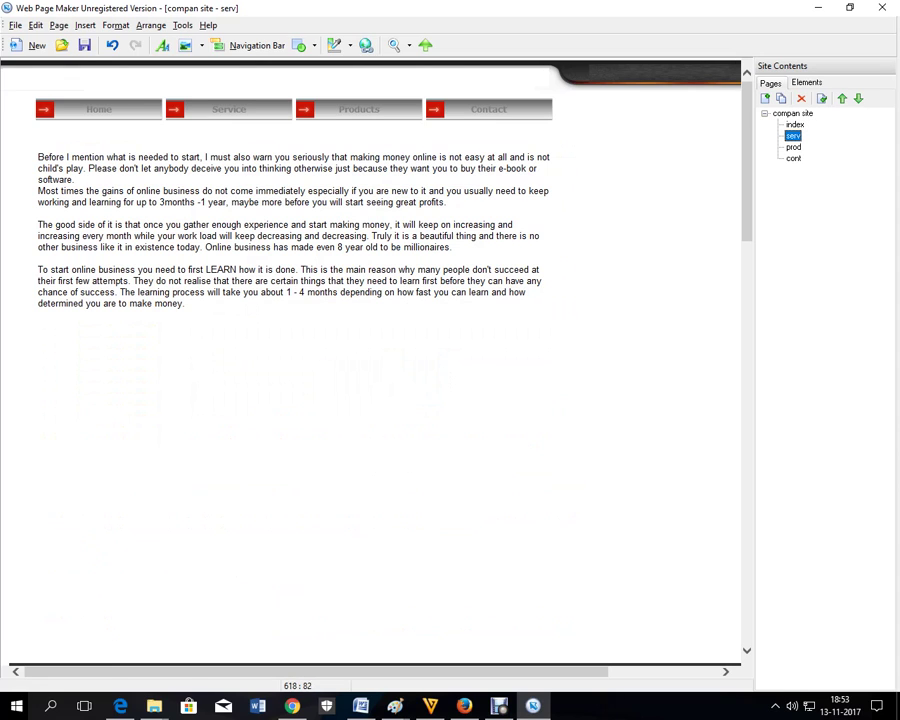
pyautogui.click(451, 112)
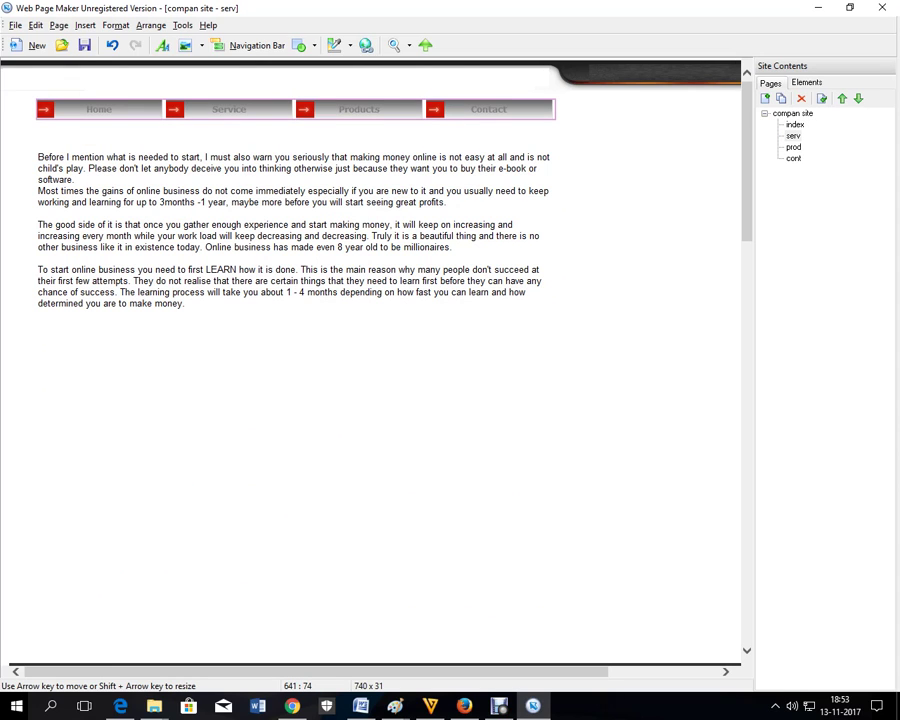
pyautogui.press('Delete')
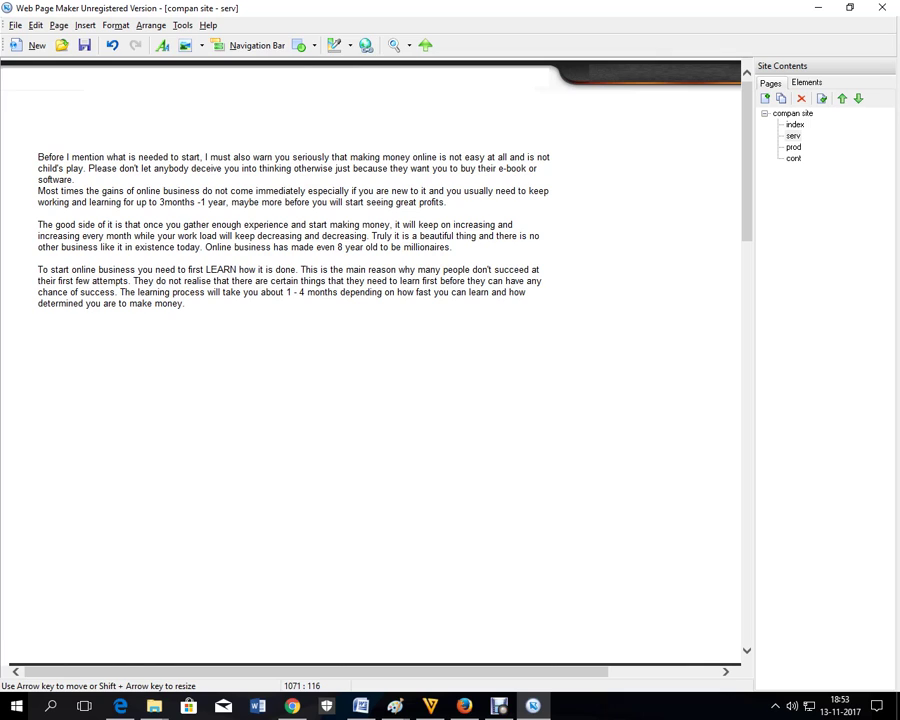
pyautogui.doubleClick(793, 147)
pyautogui.click(463, 110)
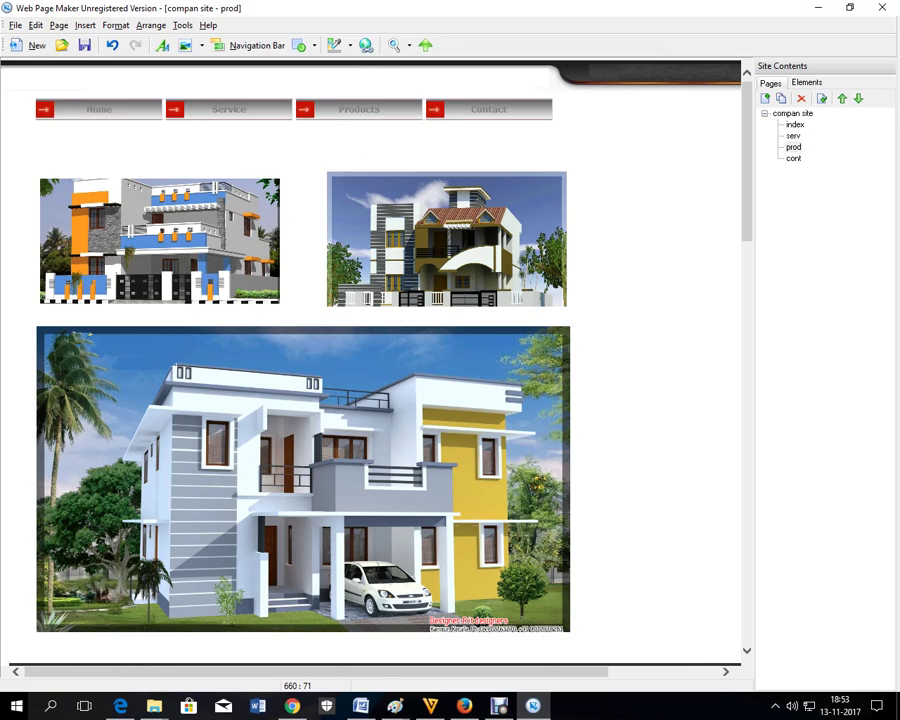
pyautogui.press('Delete')
# - Delete the cont page's own navigation bar
pyautogui.doubleClick(793, 158)
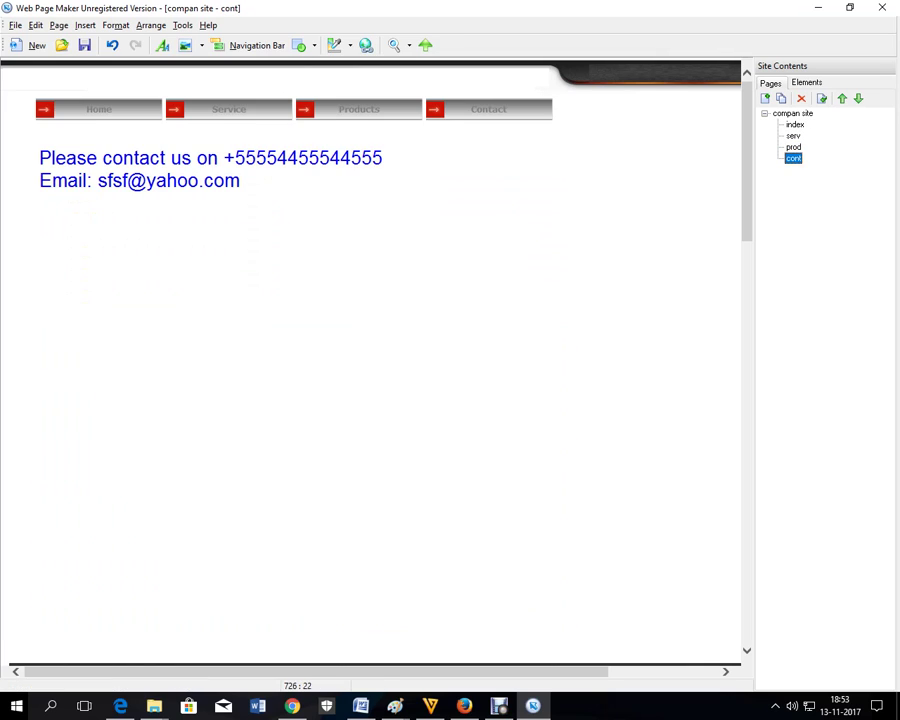
pyautogui.click(505, 109)
pyautogui.press('Delete')
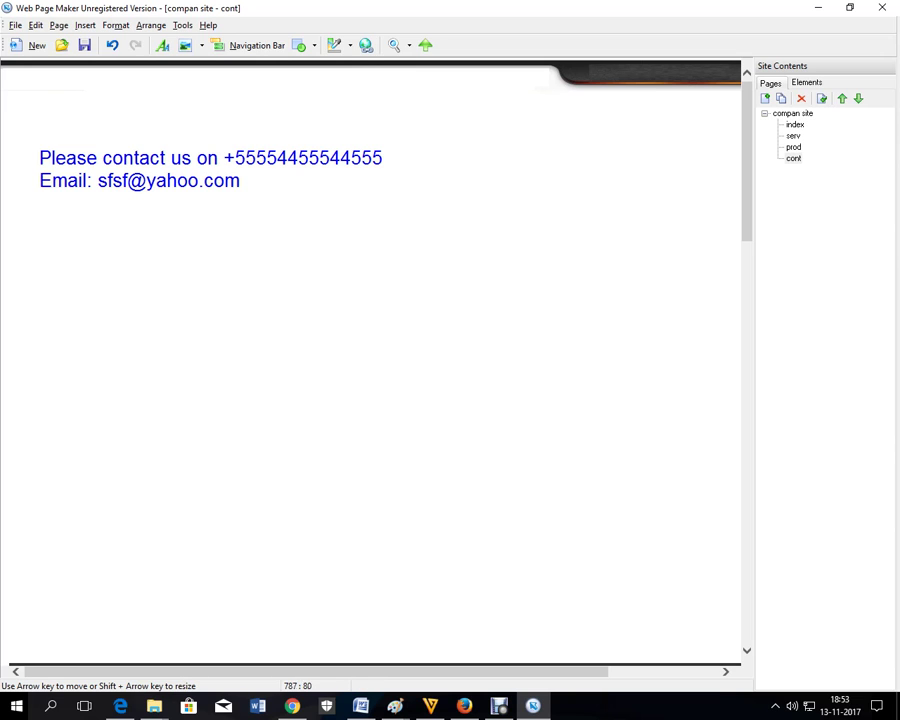
# - Include the index page's navigation bar on all pages
pyautogui.click(794, 124)
pyautogui.doubleClick(794, 124)
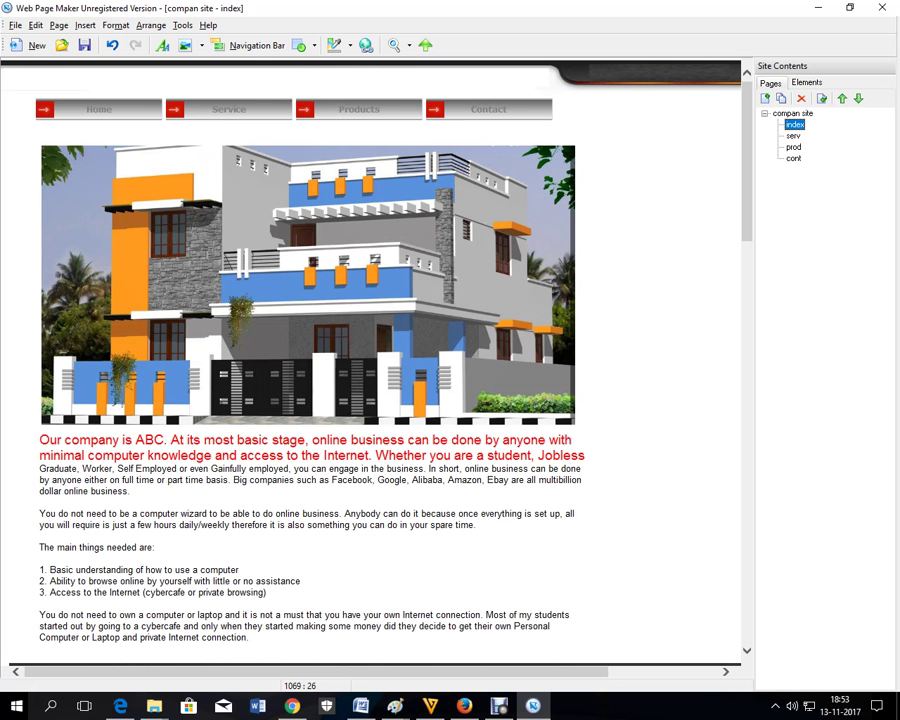
pyautogui.click(487, 108)
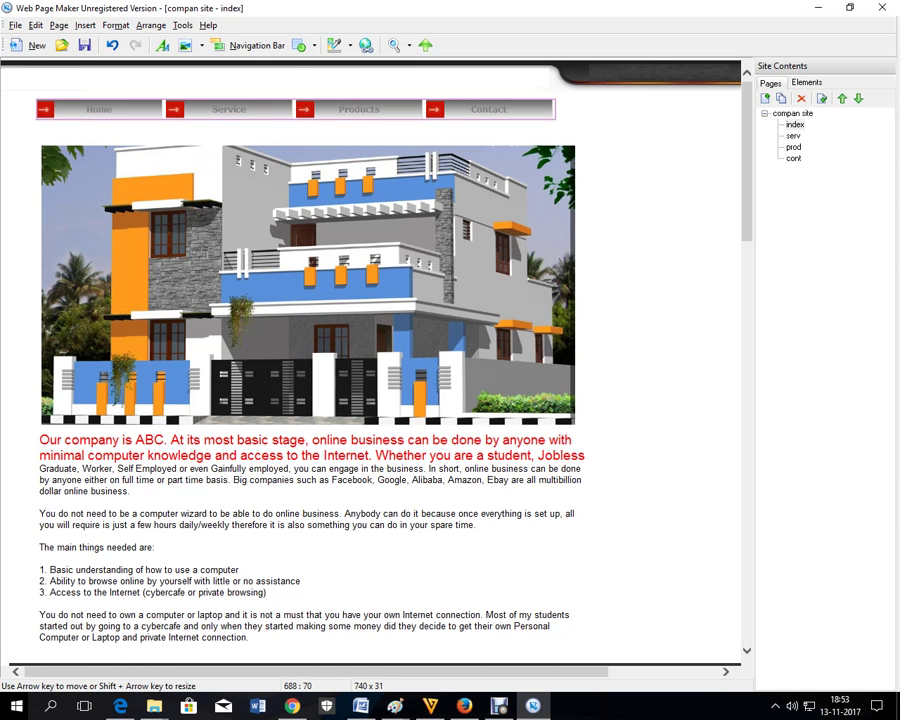
pyautogui.rightClick(486, 110)
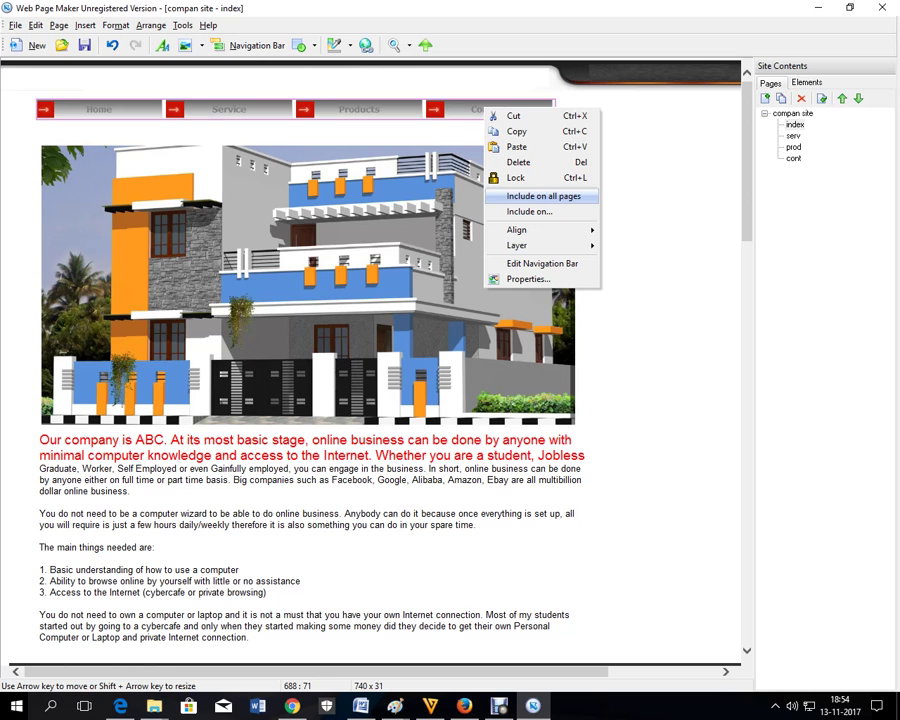
pyautogui.click(543, 196)
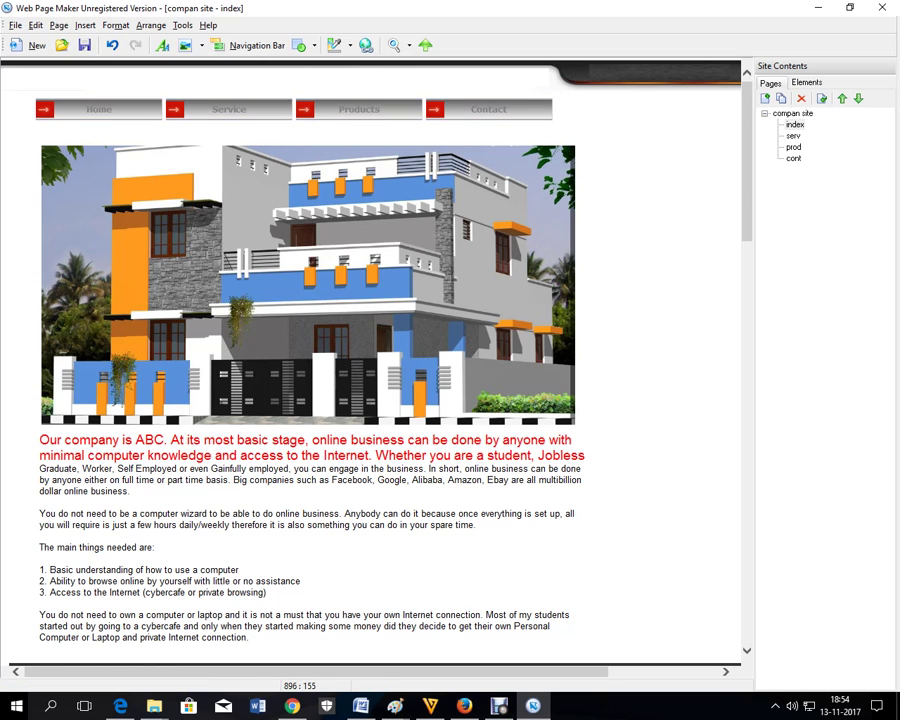
# - Check serv, prod and cont for the shared navigation bar, then return to index
pyautogui.click(793, 135)
pyautogui.press('Down')
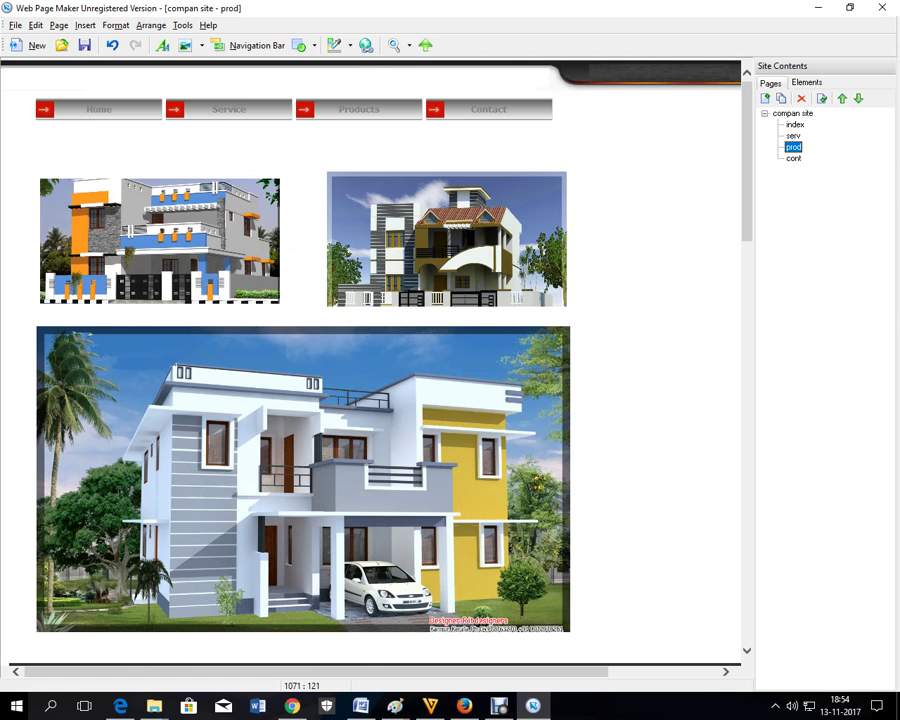
pyautogui.press('Down')
pyautogui.click(795, 125)
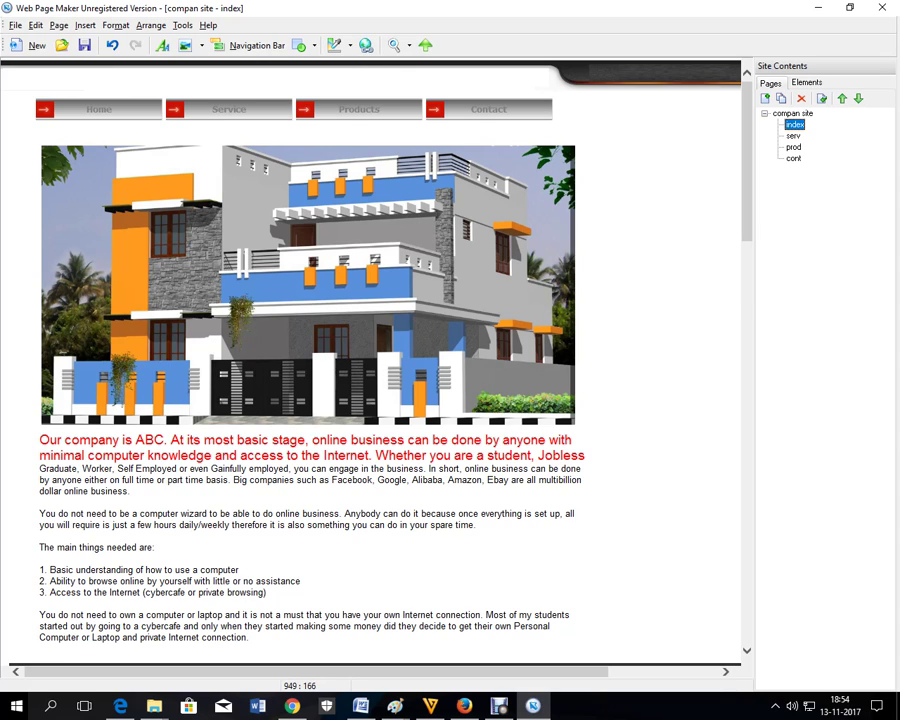
# - Open the index page's properties, toggle Background Image on and off, then show Meta Tags
pyautogui.rightClick(669, 173)
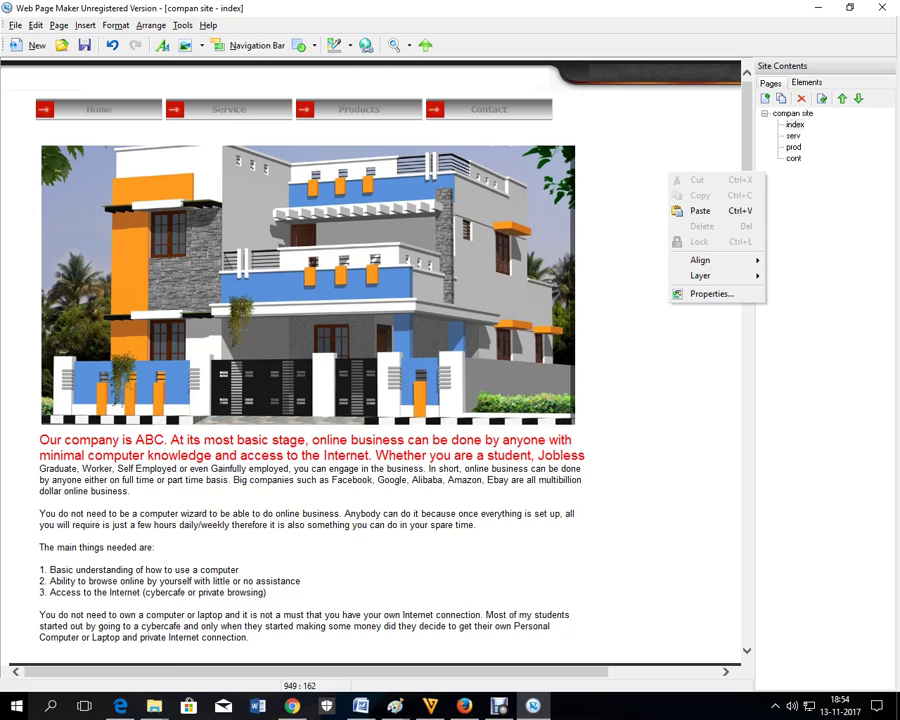
pyautogui.click(710, 293)
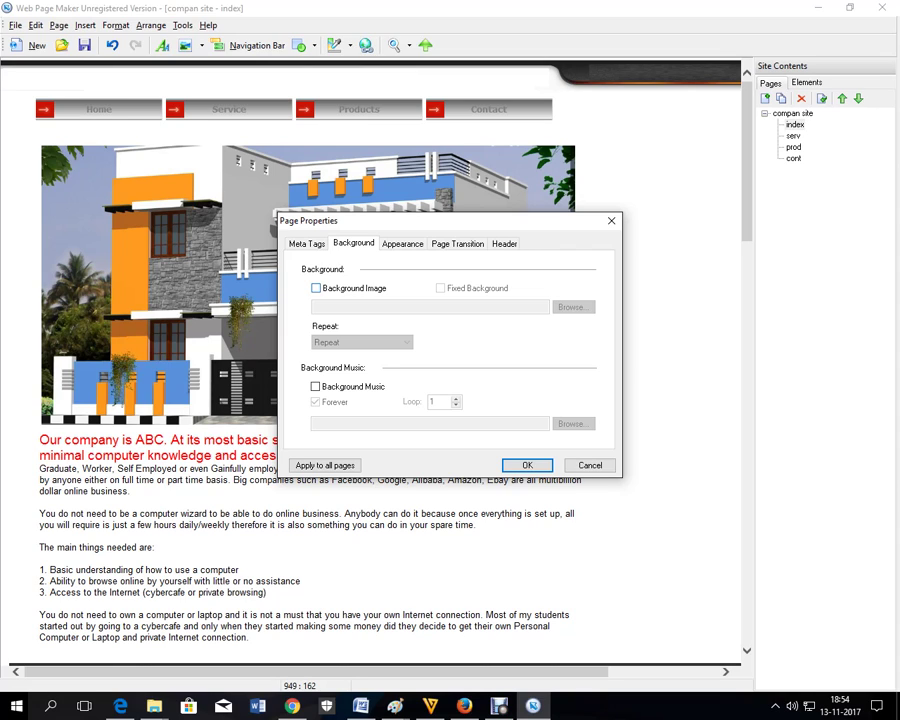
pyautogui.click(316, 288)
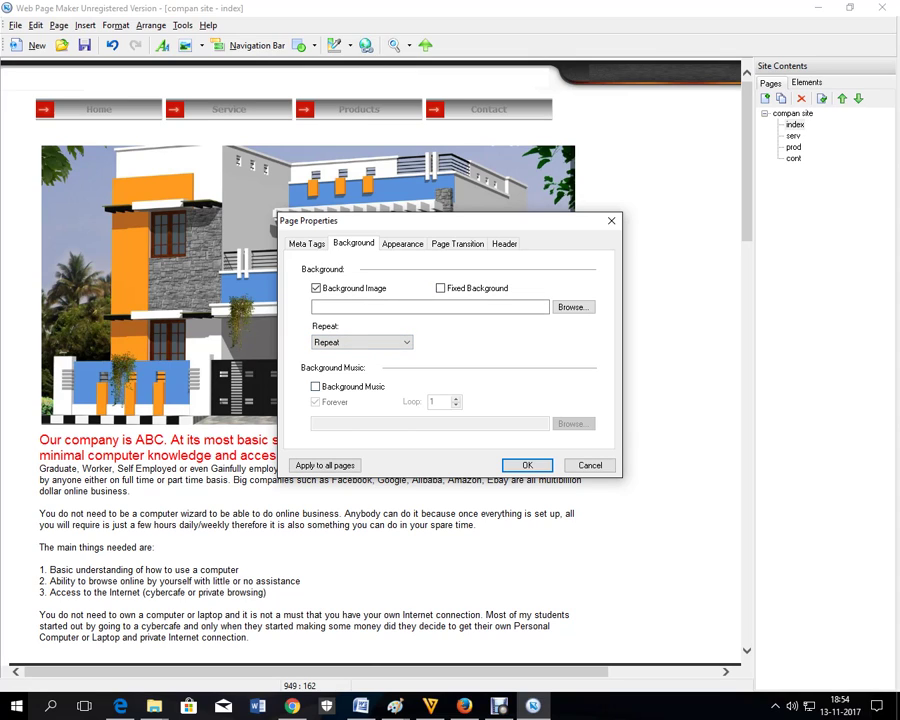
pyautogui.click(316, 288)
pyautogui.click(307, 244)
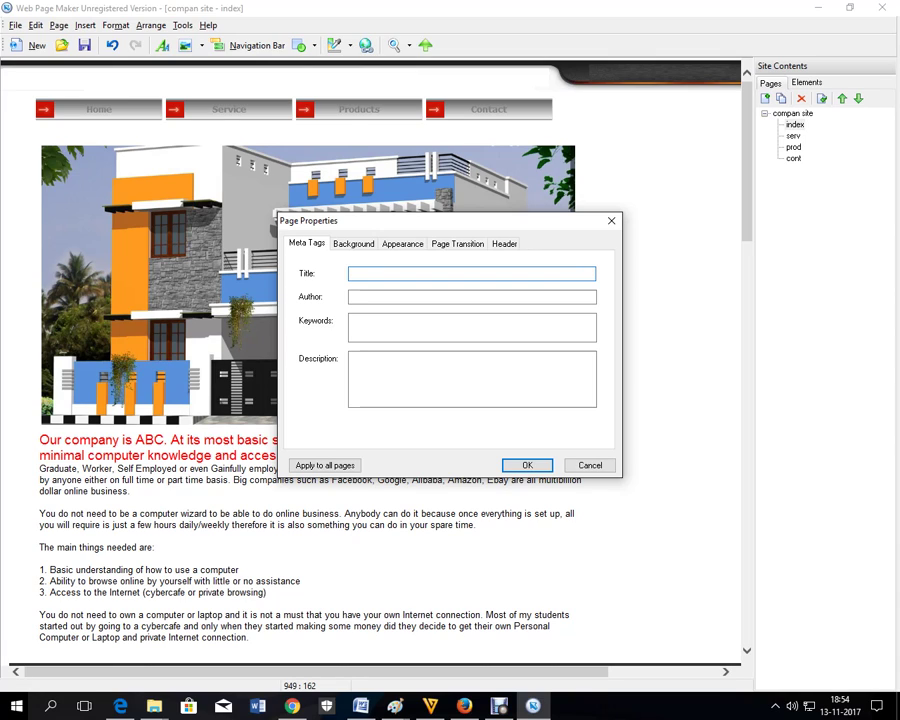
# - Title the index page 'Welcome to ABC company', leaving author and keywords blank
pyautogui.write('Welcom to ABC company')
pyautogui.click(472, 297)
pyautogui.click(472, 327)
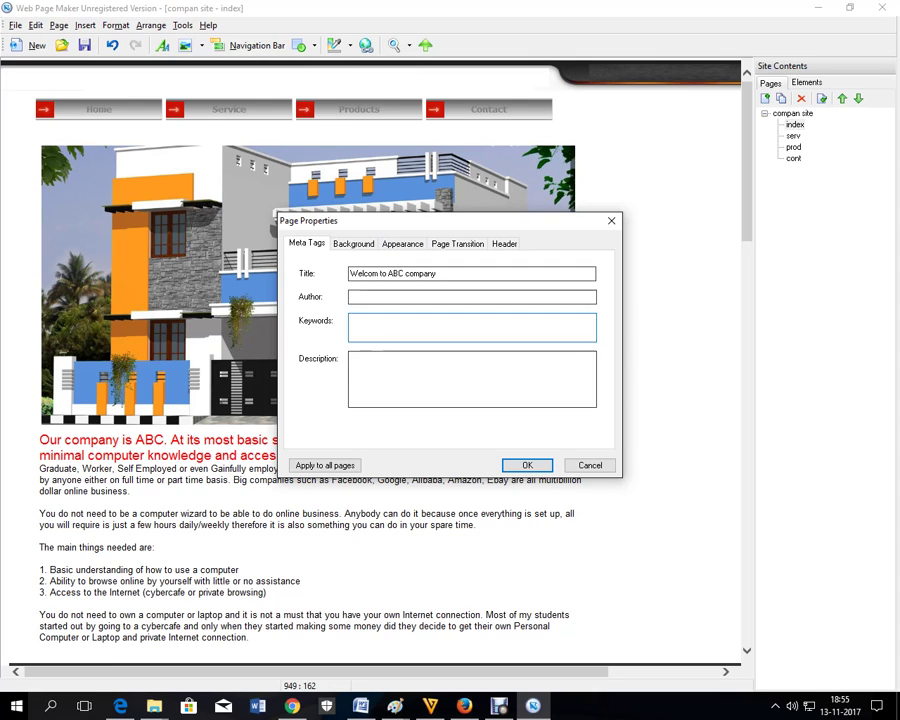
pyautogui.press('Tab')
pyautogui.press('Tab')
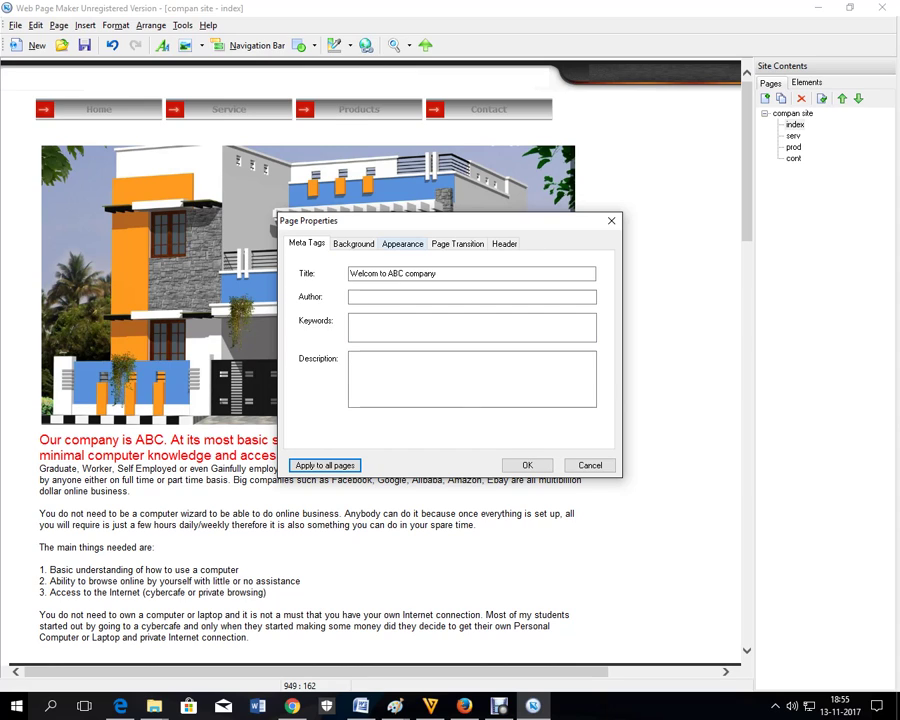
pyautogui.click(402, 243)
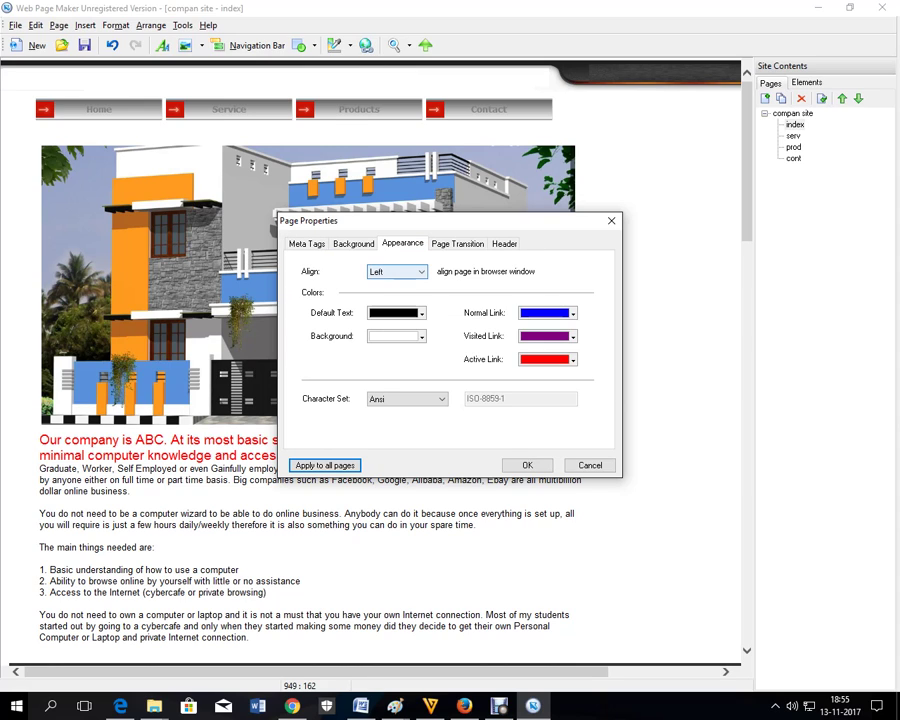
# - Set the index page's alignment to Center
pyautogui.hotkey('alt', 'Down')
pyautogui.press('Down')
pyautogui.press('Return')
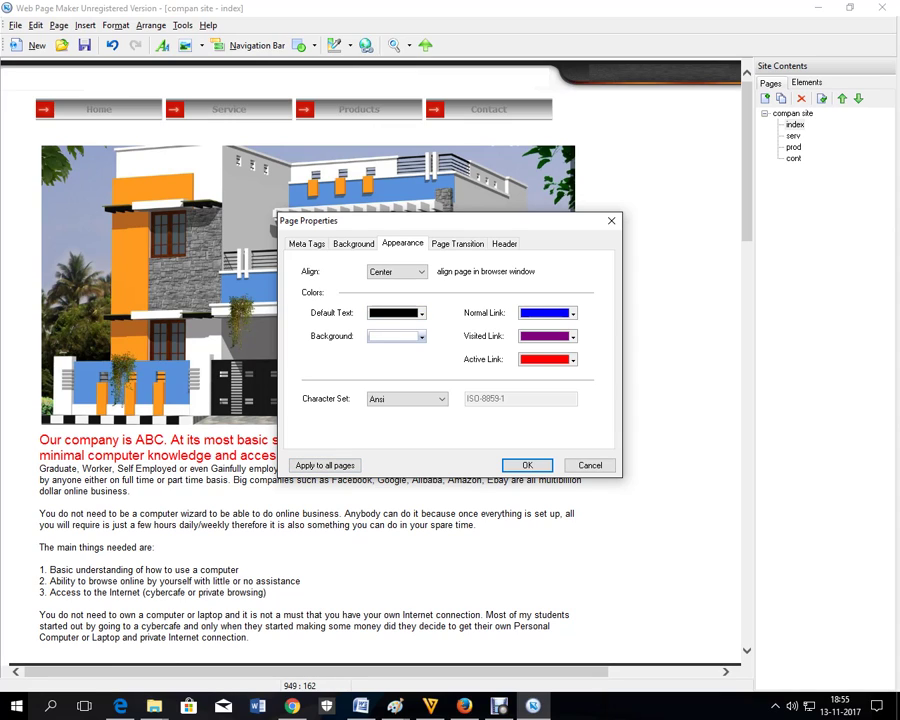
# - Try plum (applied to all pages), gold and grey page background colours
pyautogui.click(420, 336)
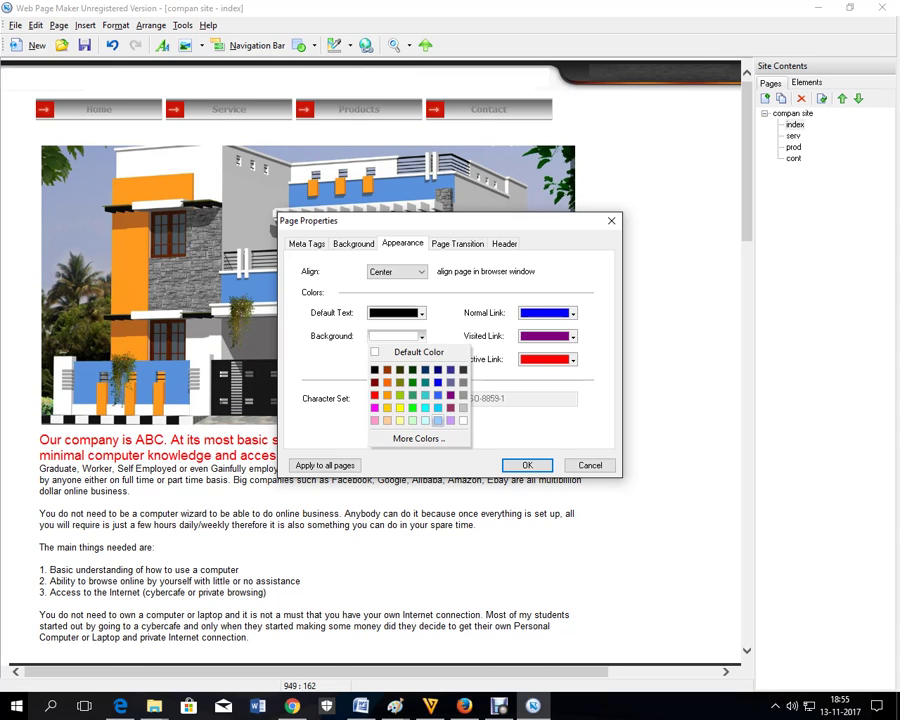
pyautogui.click(450, 408)
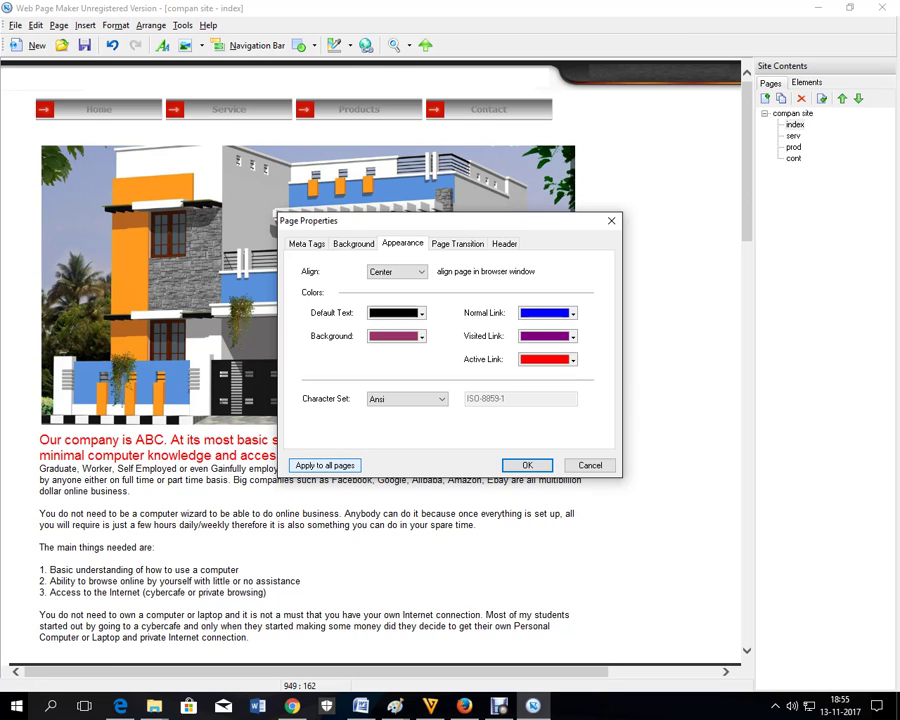
pyautogui.click(325, 465)
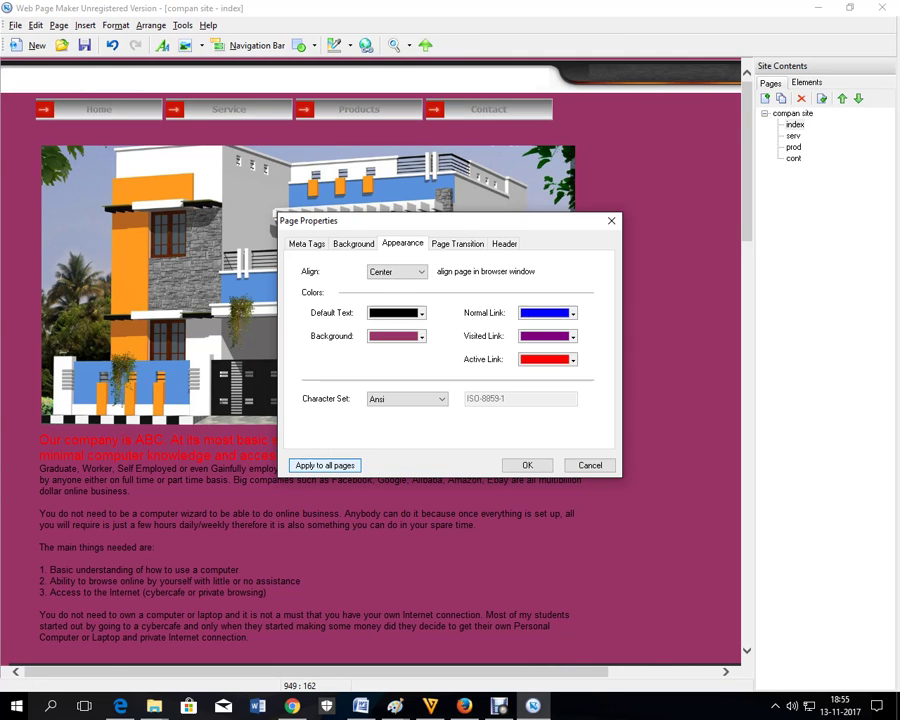
pyautogui.click(422, 336)
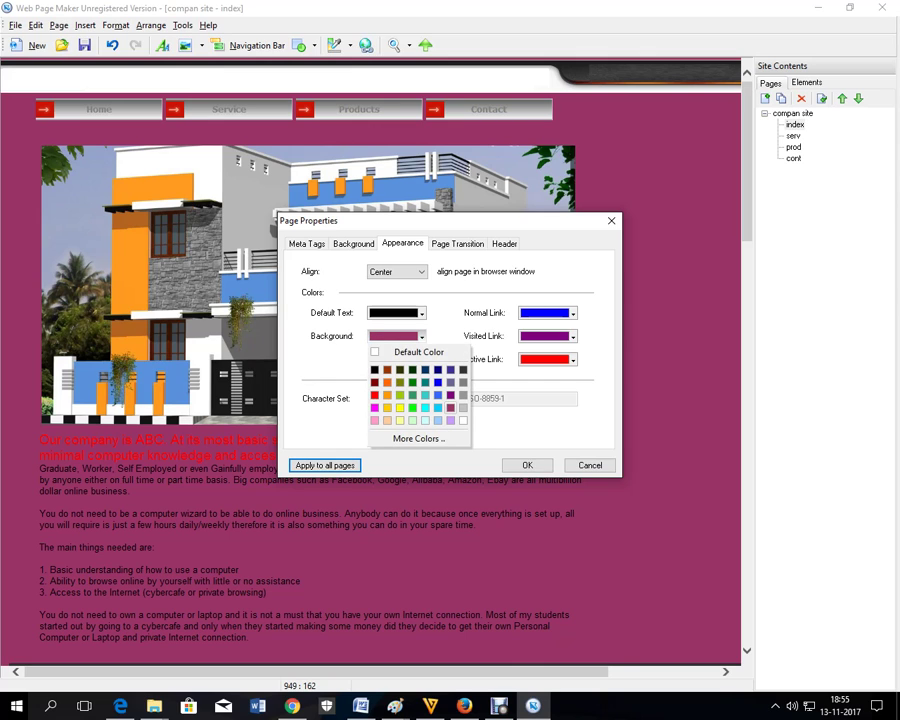
pyautogui.click(390, 406)
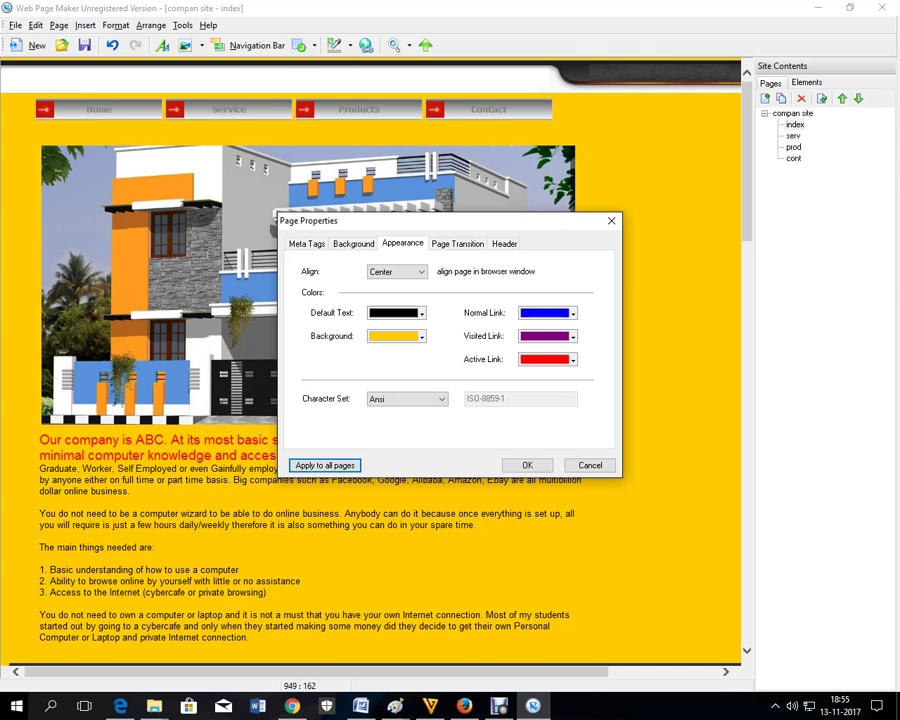
pyautogui.click(422, 336)
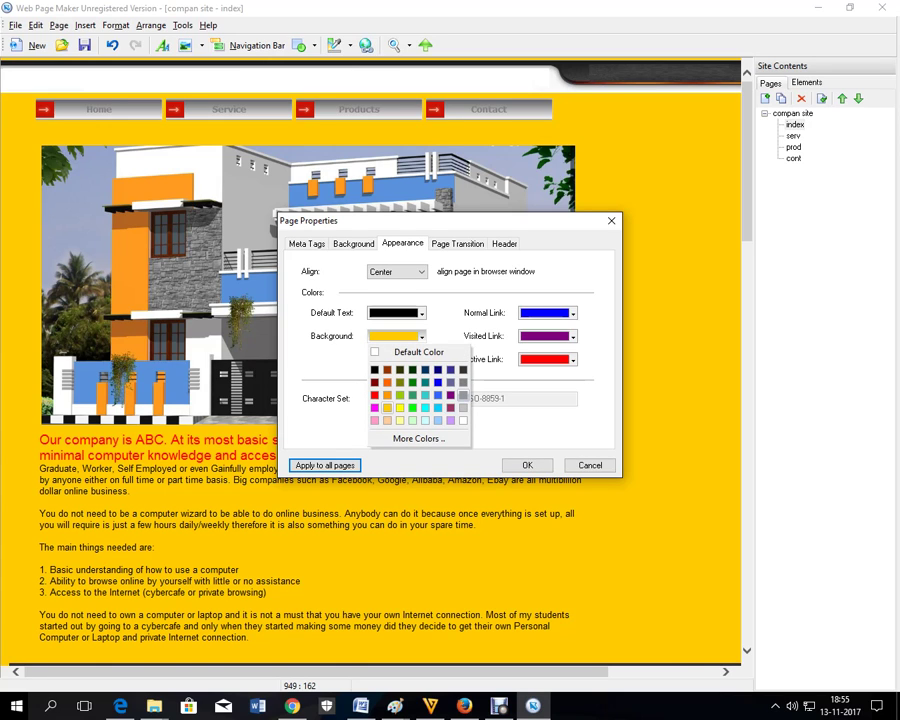
pyautogui.click(463, 395)
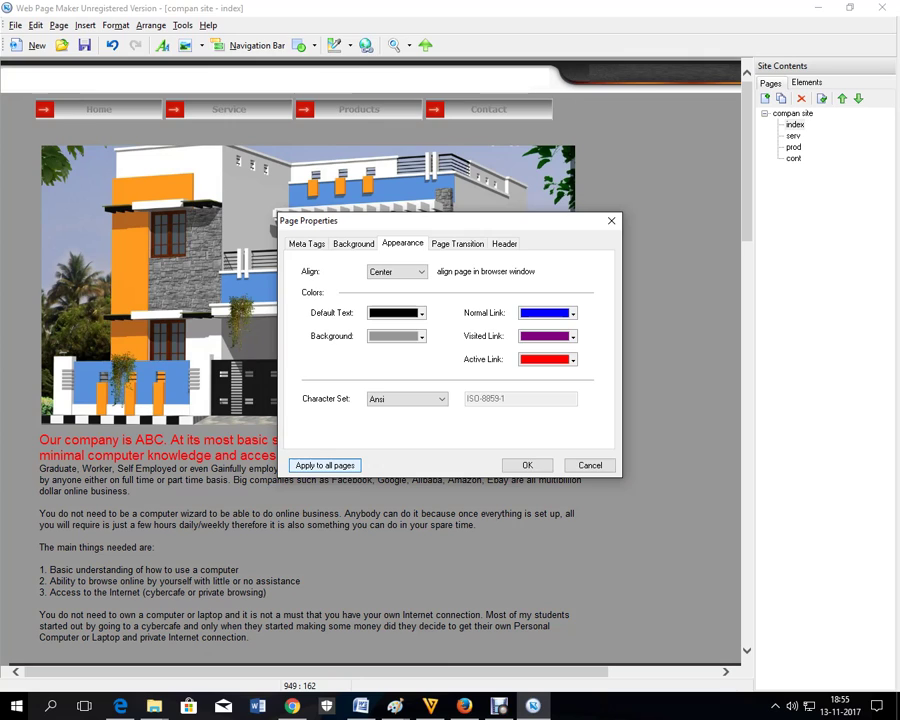
# - Try white default text, then reset text and background to Default Color and close properties
pyautogui.click(422, 313)
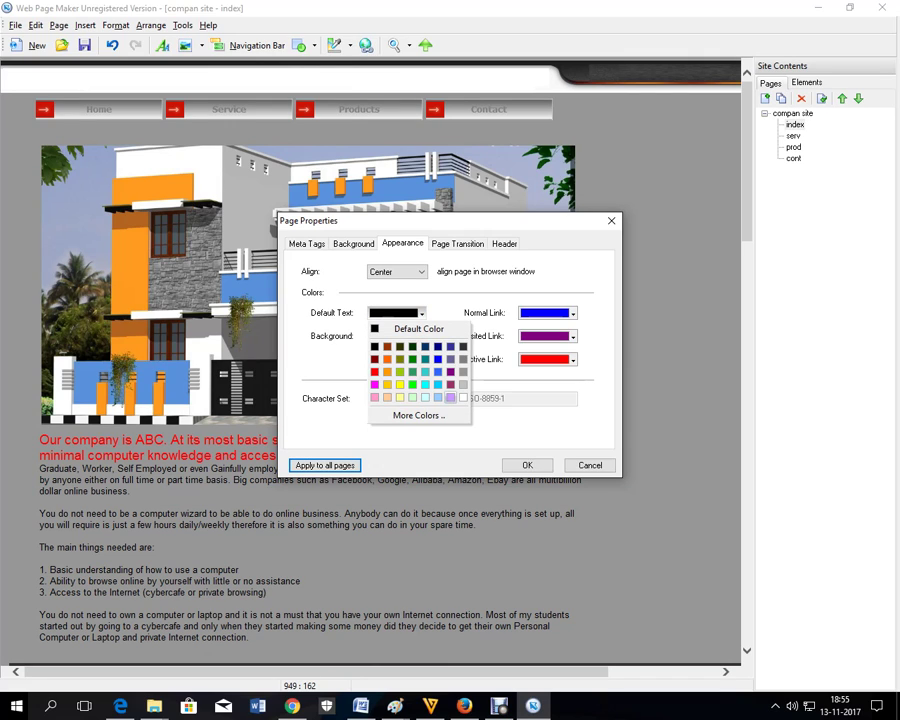
pyautogui.click(463, 397)
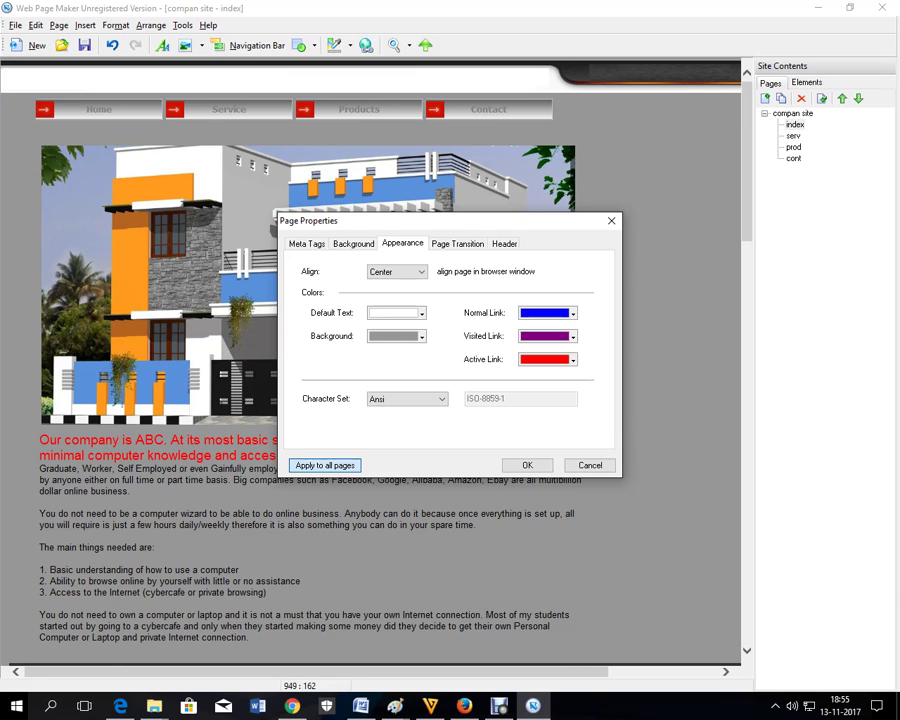
pyautogui.click(421, 313)
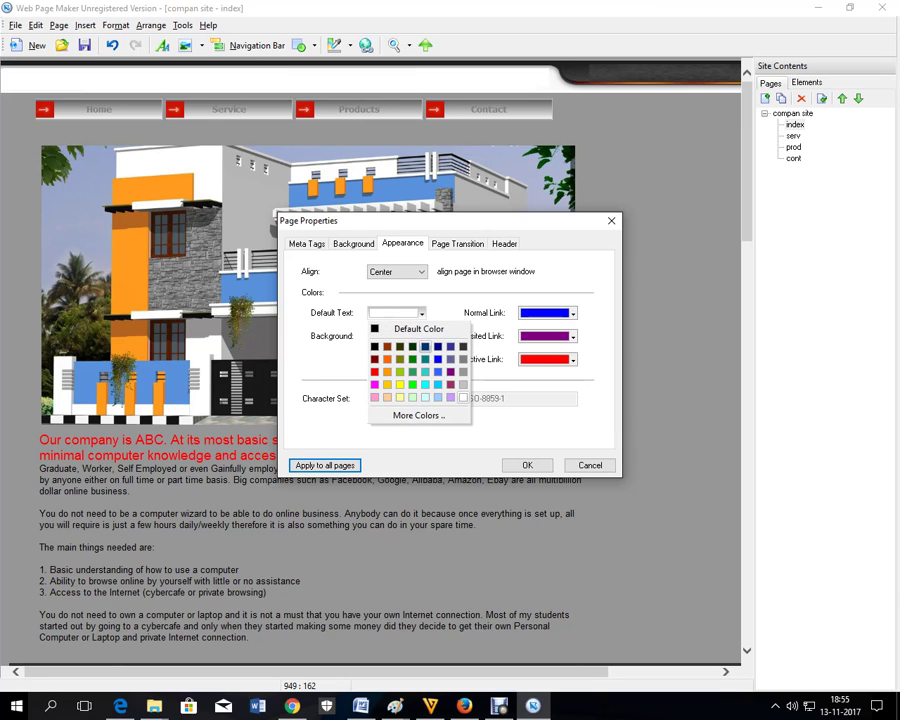
pyautogui.click(418, 328)
pyautogui.click(421, 336)
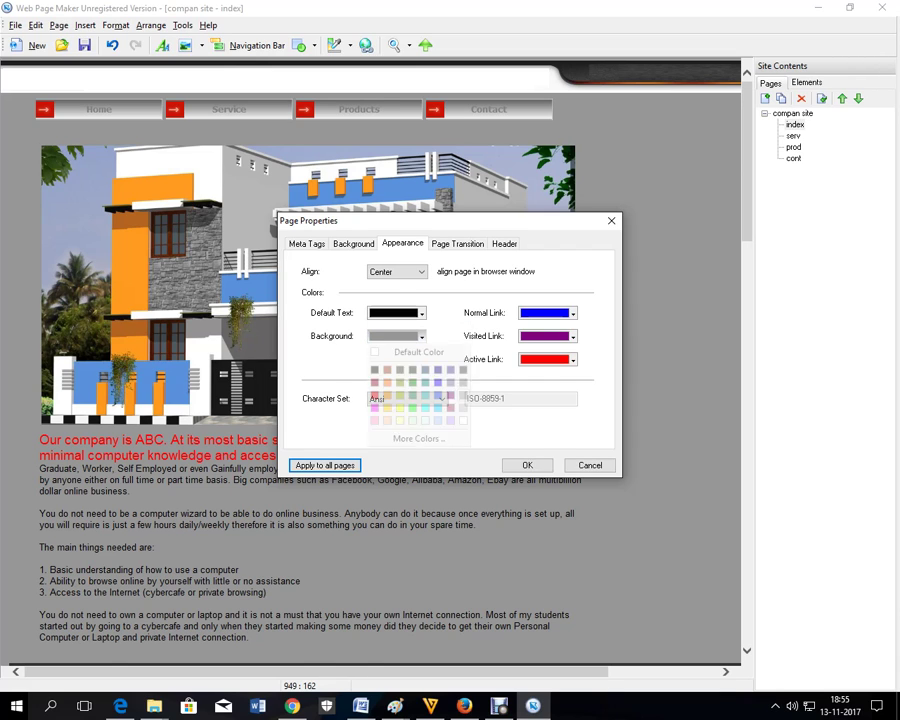
pyautogui.click(410, 351)
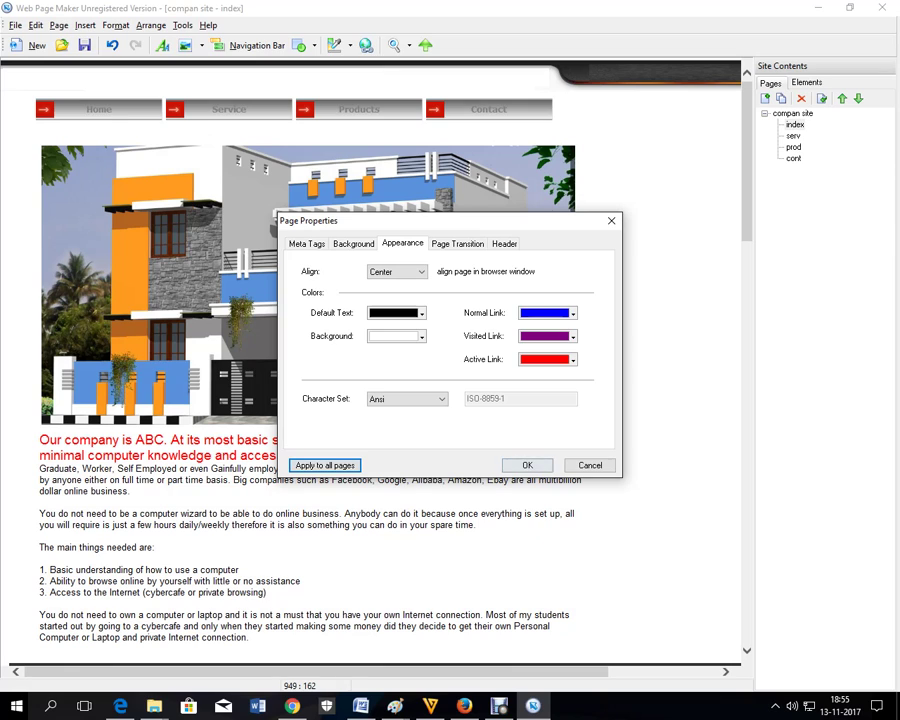
pyautogui.press('Return')
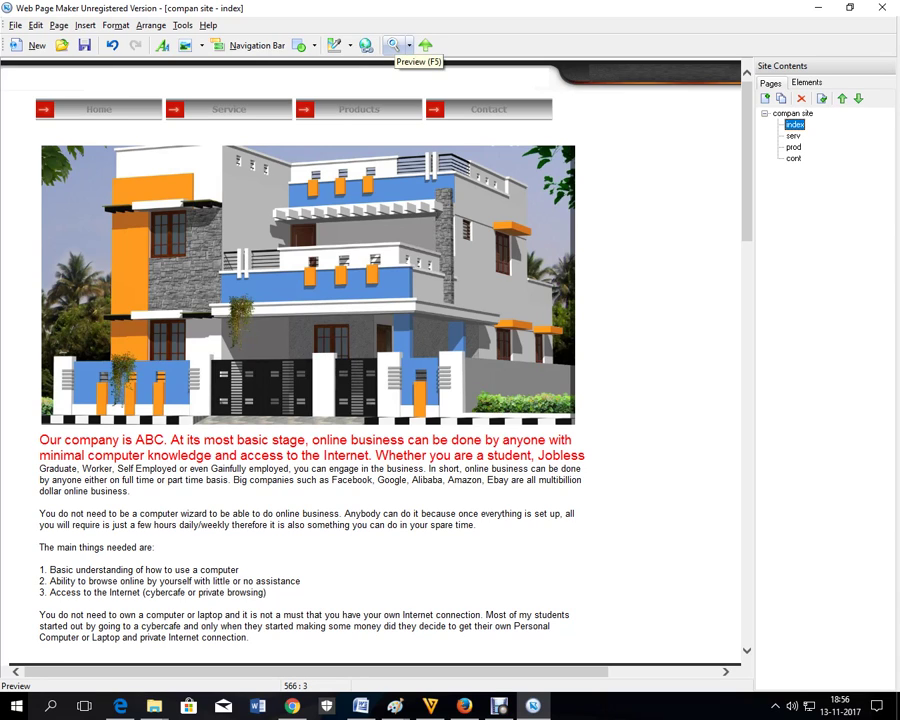
# - Preview the index page in Firefox
pyautogui.click(393, 45)
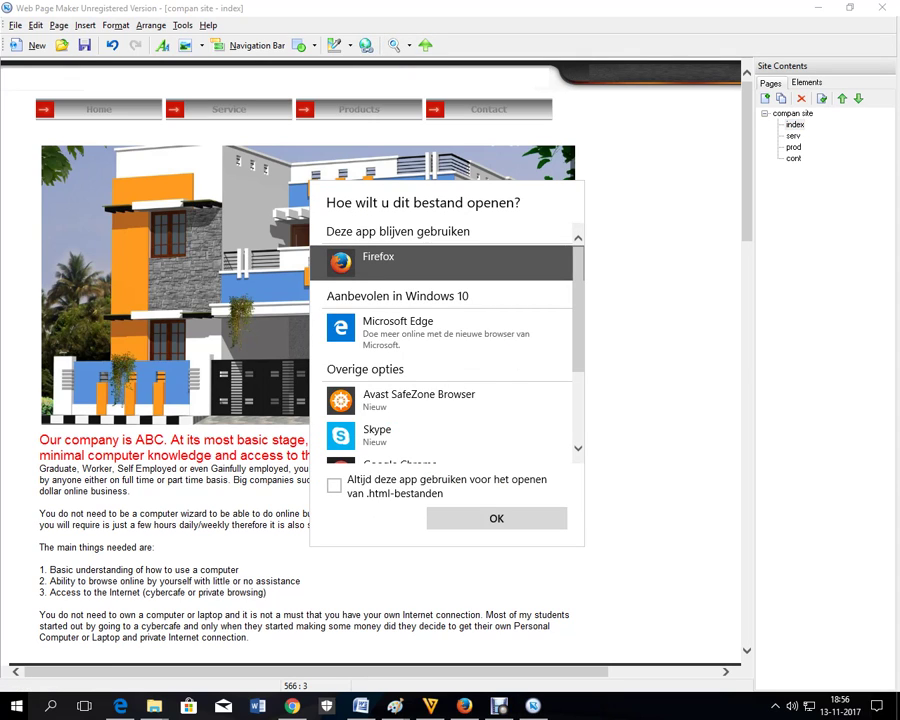
pyautogui.click(496, 518)
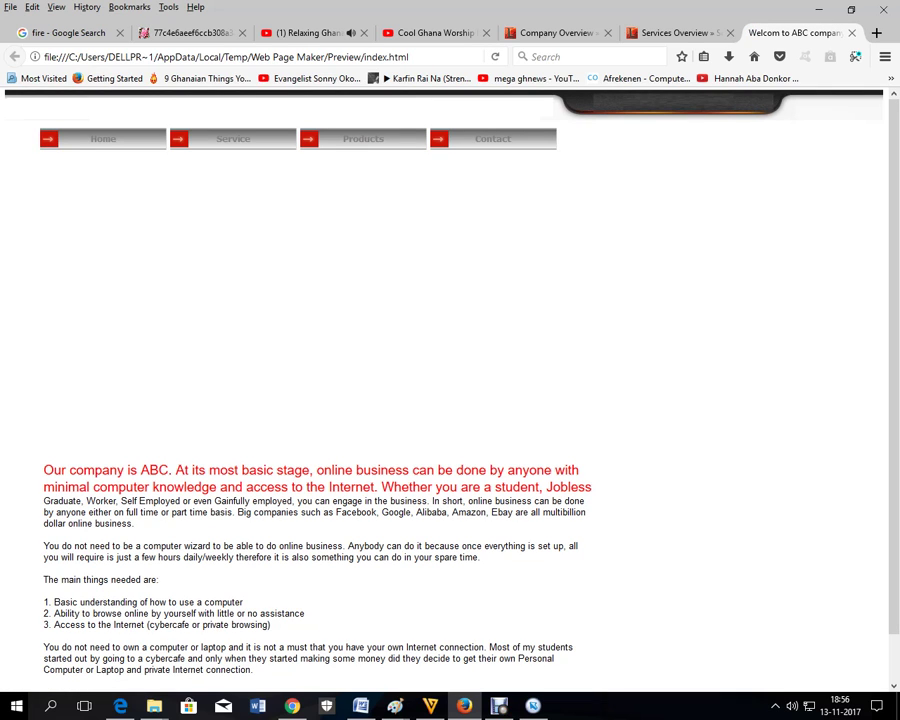
# - Scroll through the Firefox preview, then return to the editor and select the house image
pyautogui.scroll(-1, 450, 400)
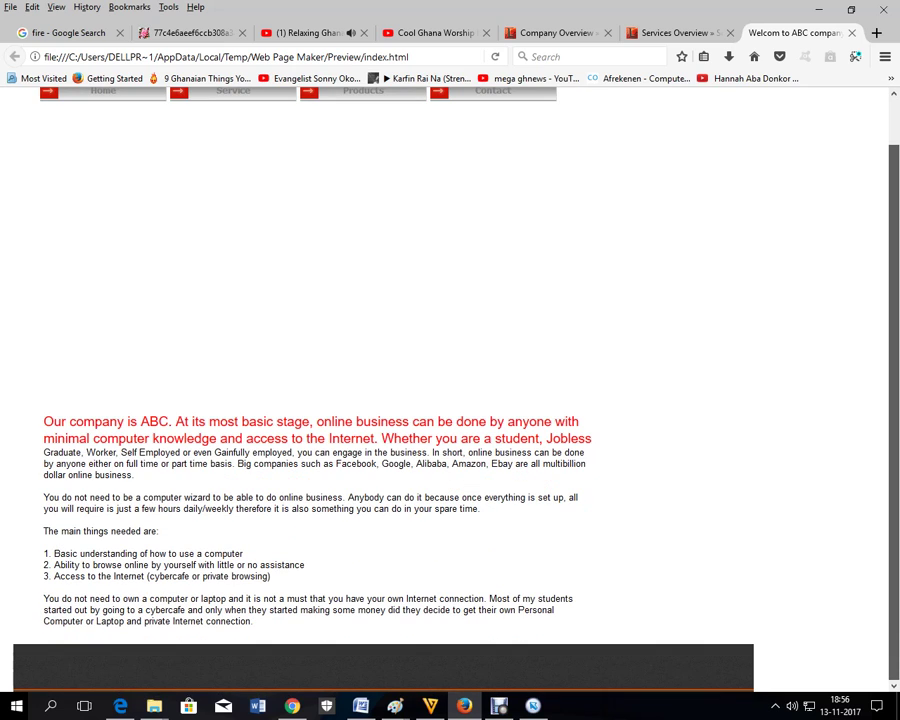
pyautogui.scroll(1, 450, 400)
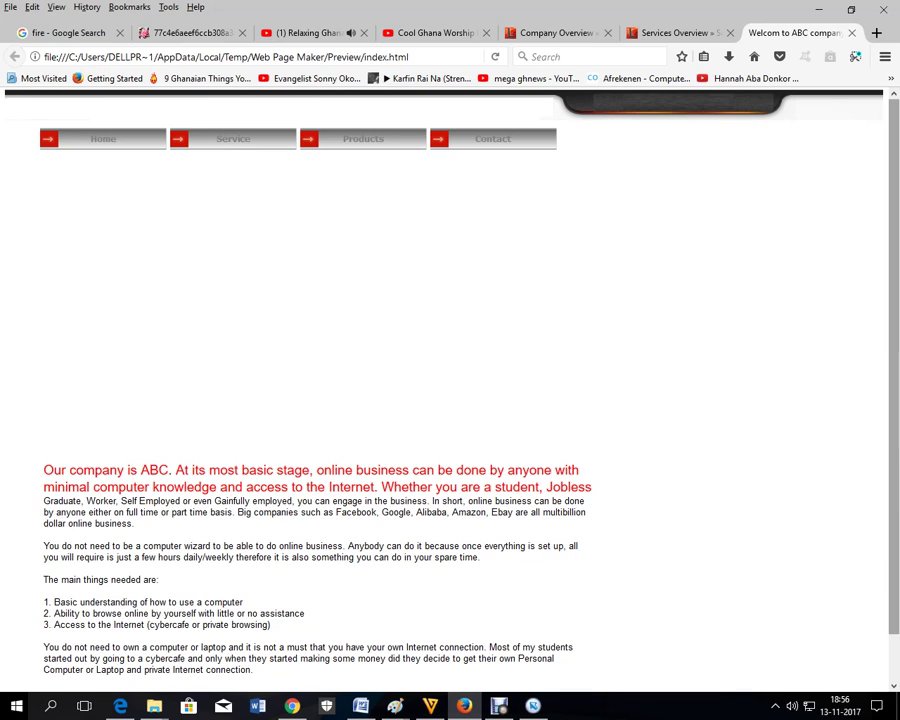
pyautogui.scroll(-1, 318, 380)
pyautogui.scroll(1, 318, 380)
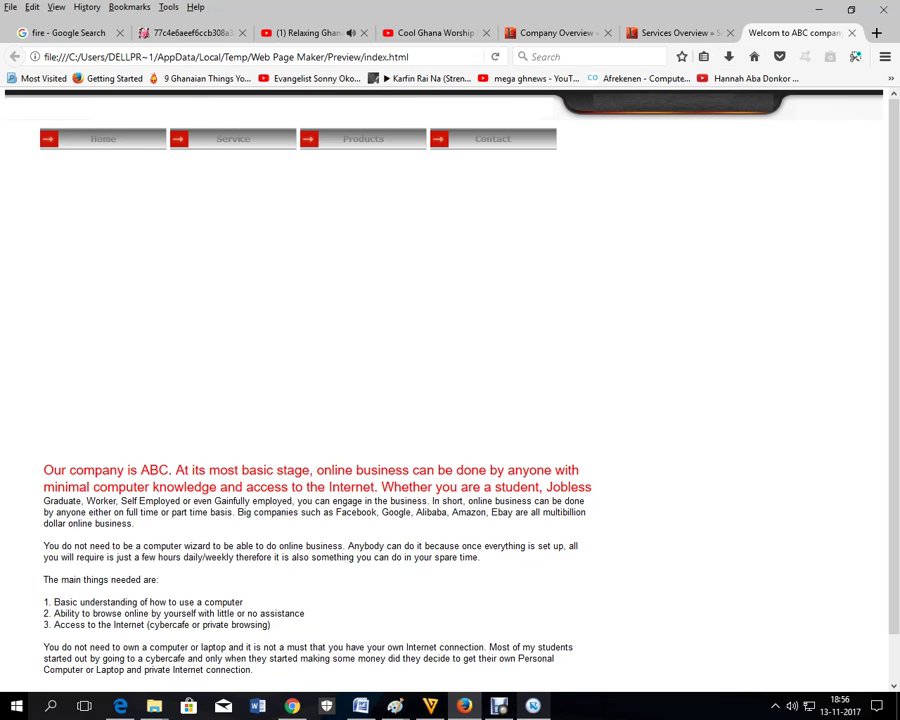
pyautogui.hotkey('alt', 'Tab')
pyautogui.click(513, 265)
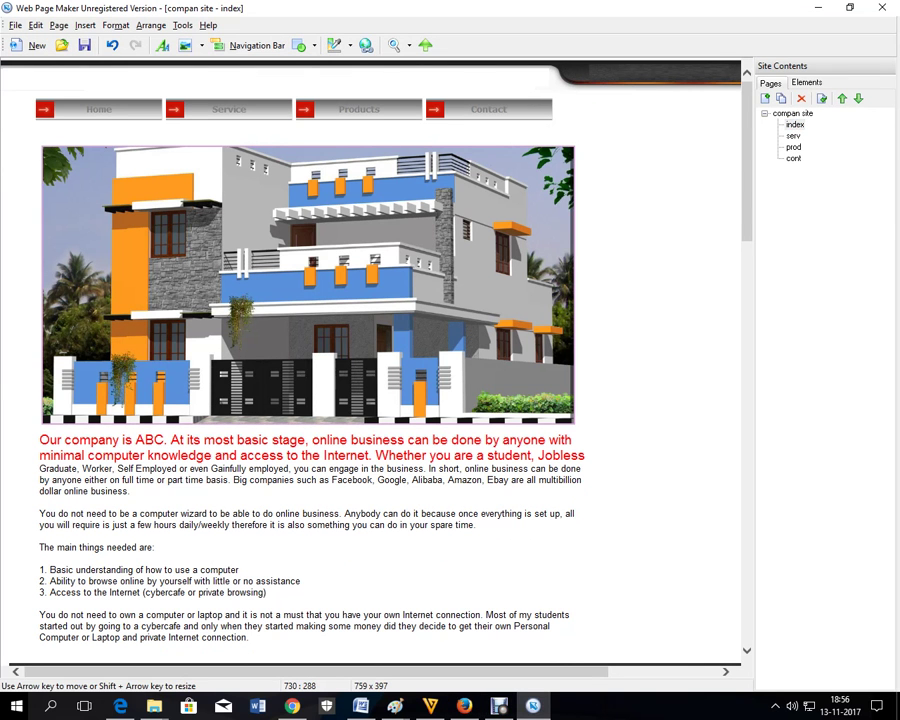